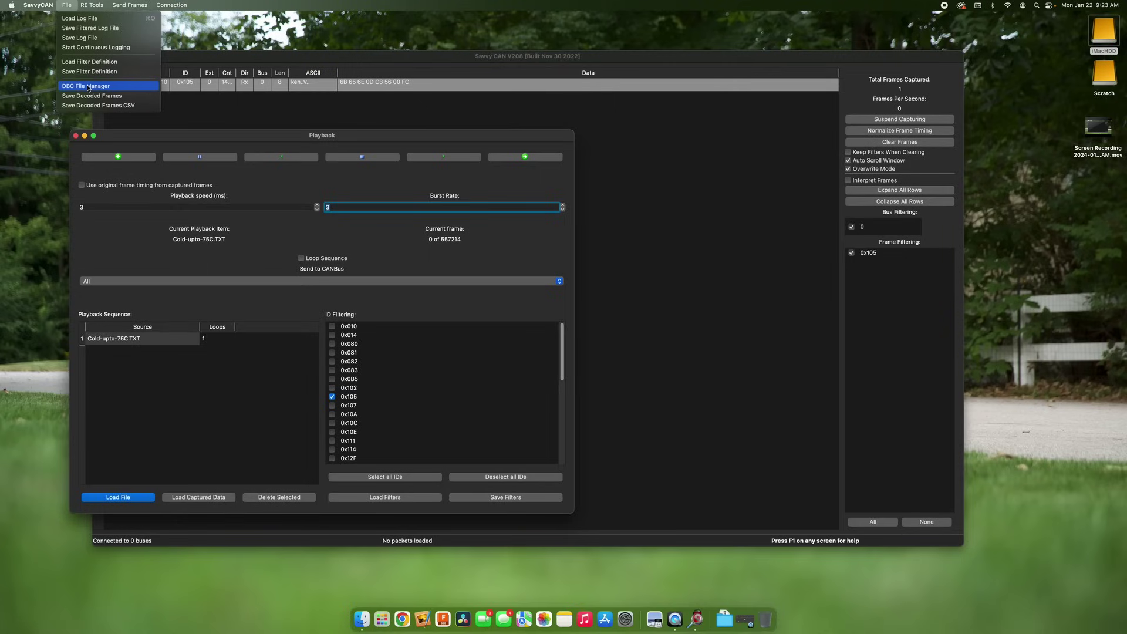
# Step: Create a new DBC file in the DBC File Manager and open it for editing
pyautogui.click(87, 87)
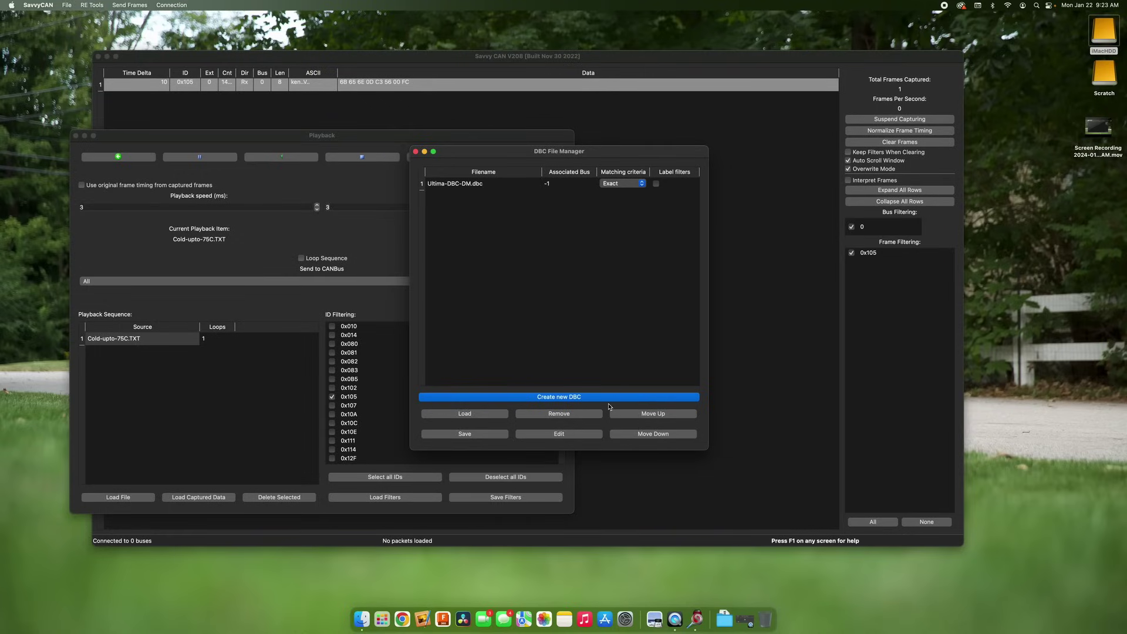
pyautogui.click(563, 398)
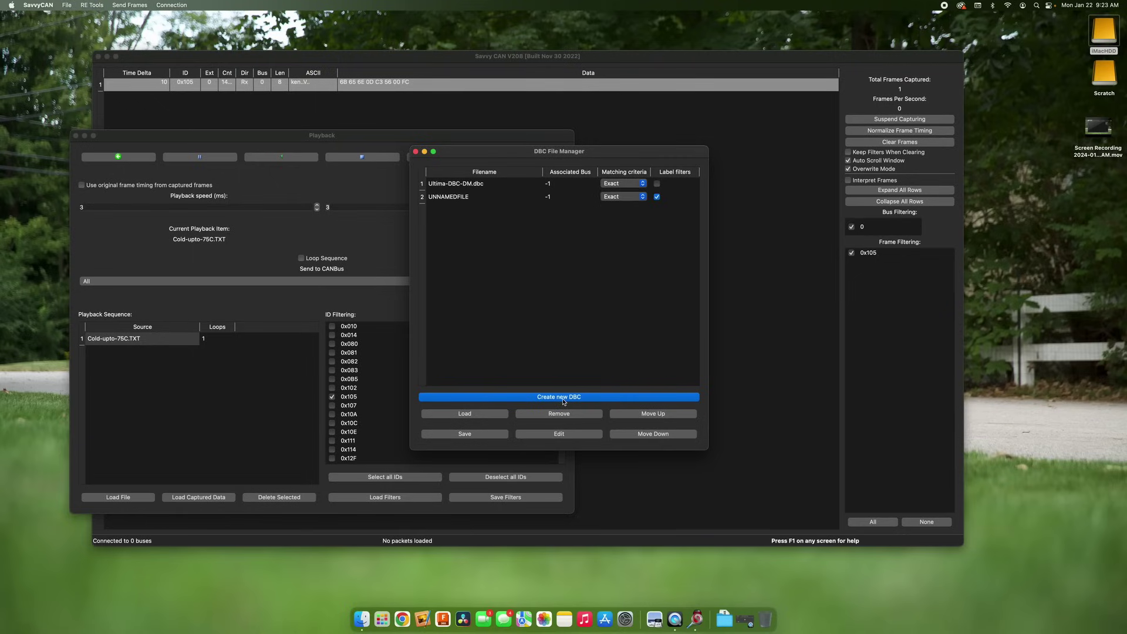
pyautogui.doubleClick(464, 198)
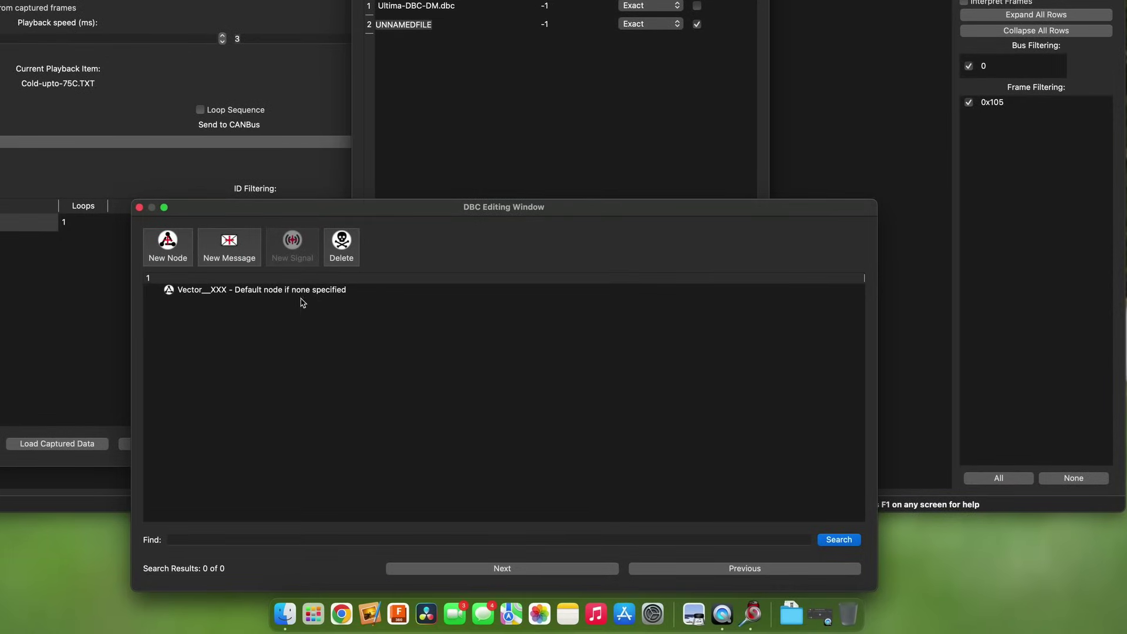
# Step: Add a node named UltimaEVO to the new DBC file
pyautogui.click(167, 257)
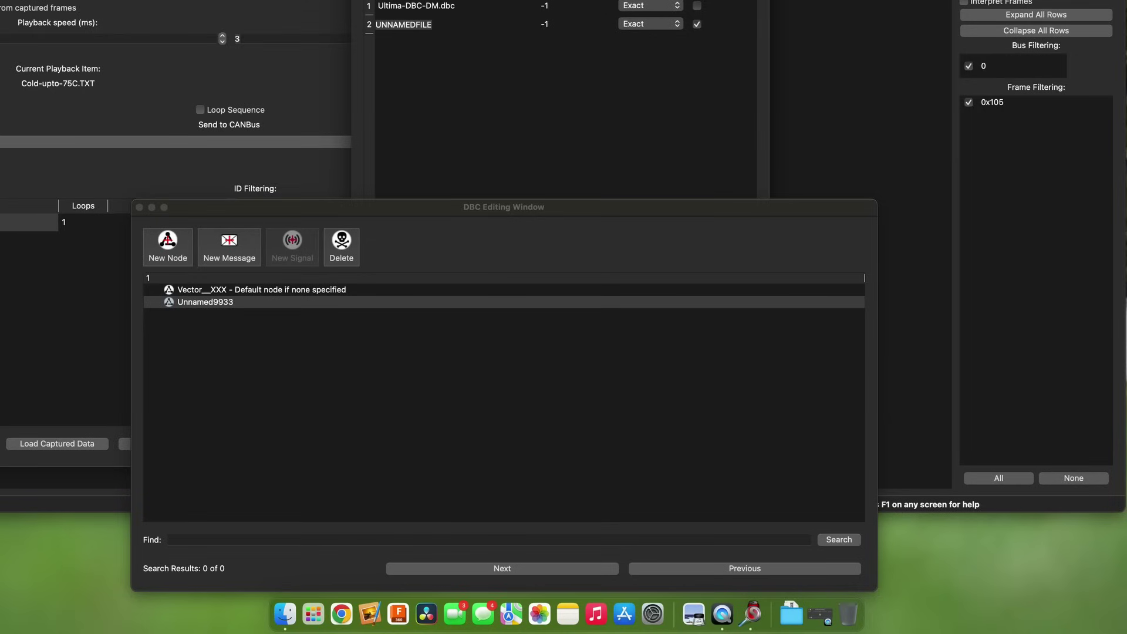
pyautogui.write('UltimaEVO')
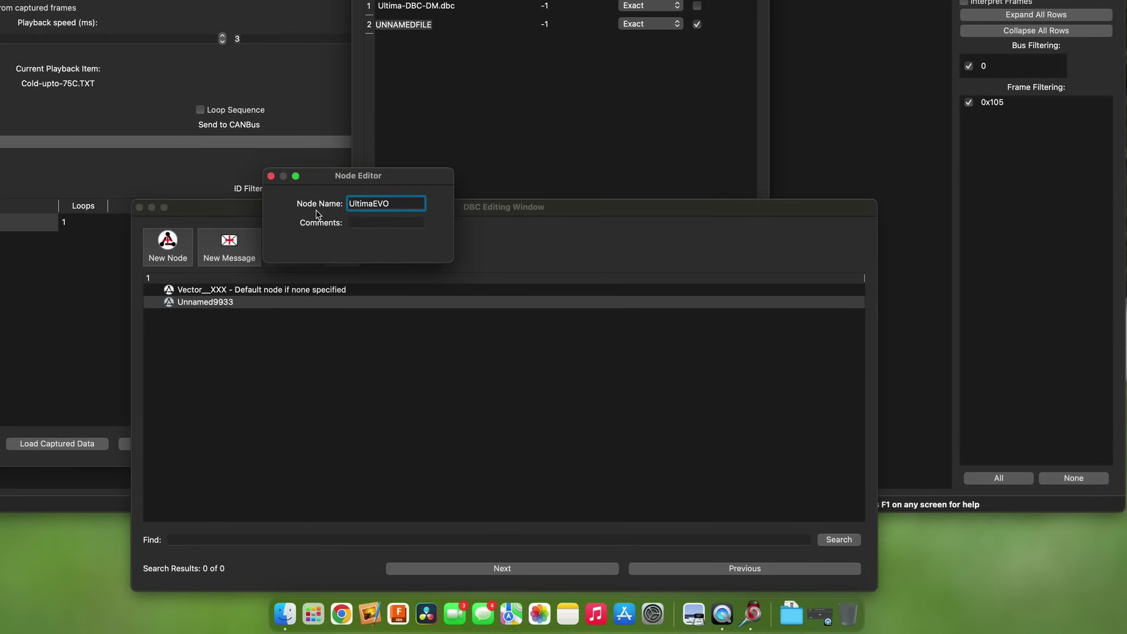
pyautogui.click(271, 176)
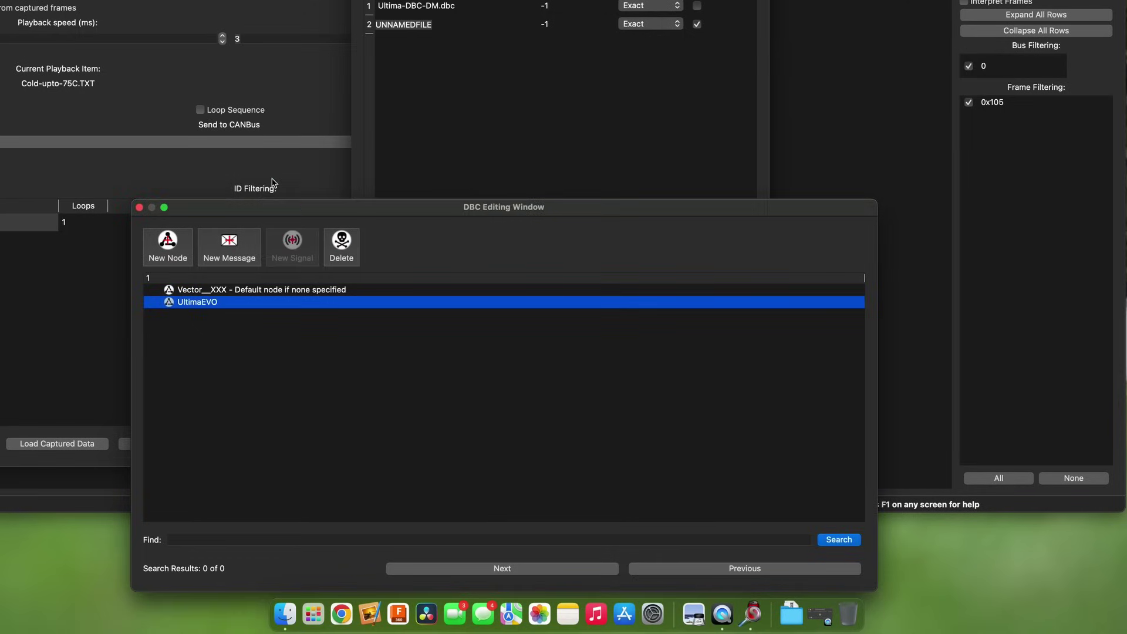
# Step: Add a message under the UltimaEVO node with frame ID 0x105 and a frame length of 8
pyautogui.click(233, 258)
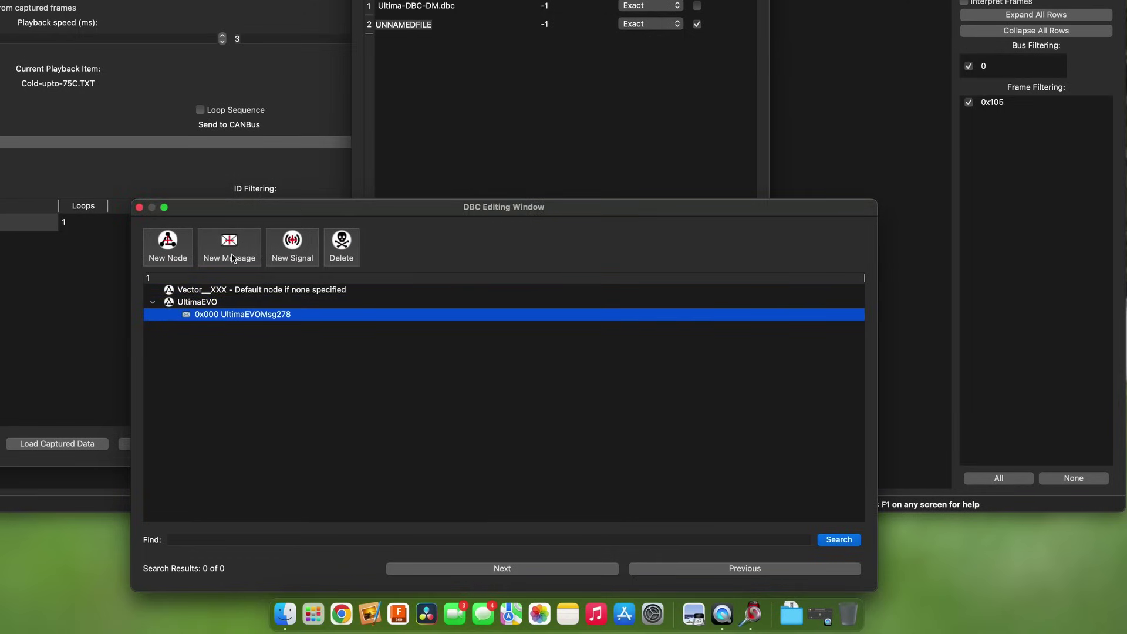
pyautogui.doubleClick(268, 317)
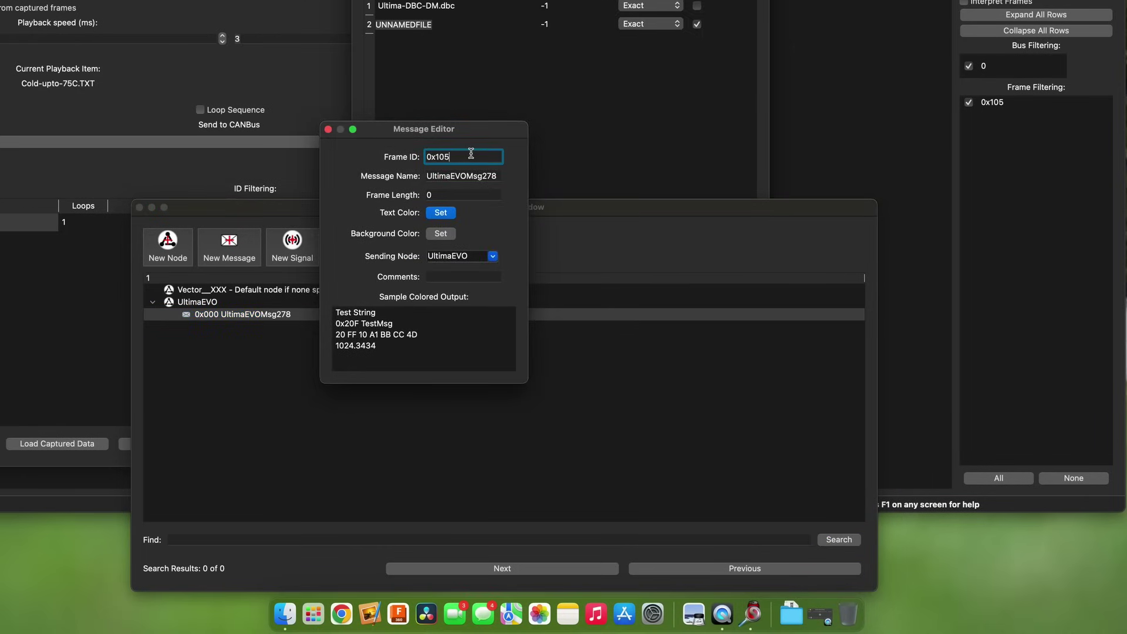
pyautogui.write('0x105')
pyautogui.click(453, 195)
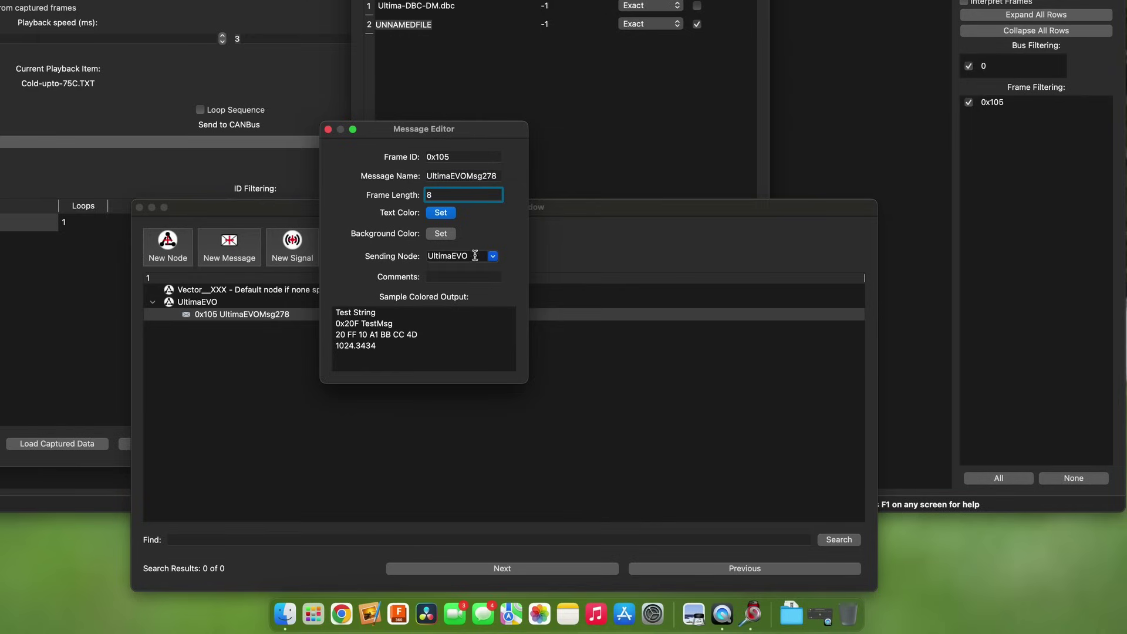
pyautogui.click(328, 130)
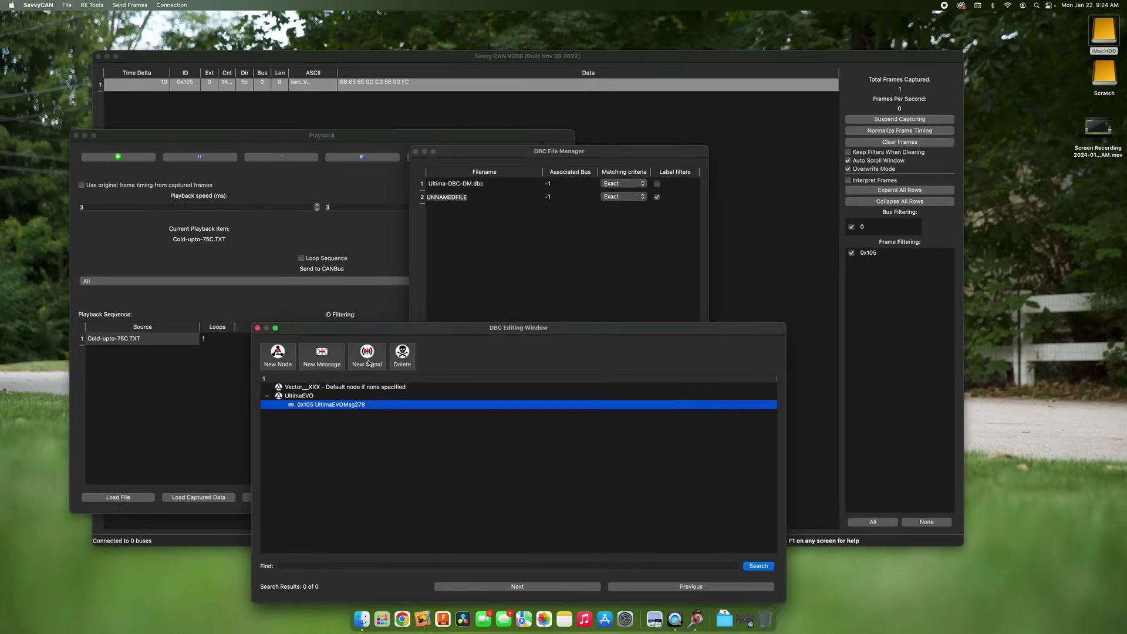
# Step: Add a one-bit signal named BrakeSwitch to the 0x105 message, with its start bit at 34
pyautogui.click(368, 362)
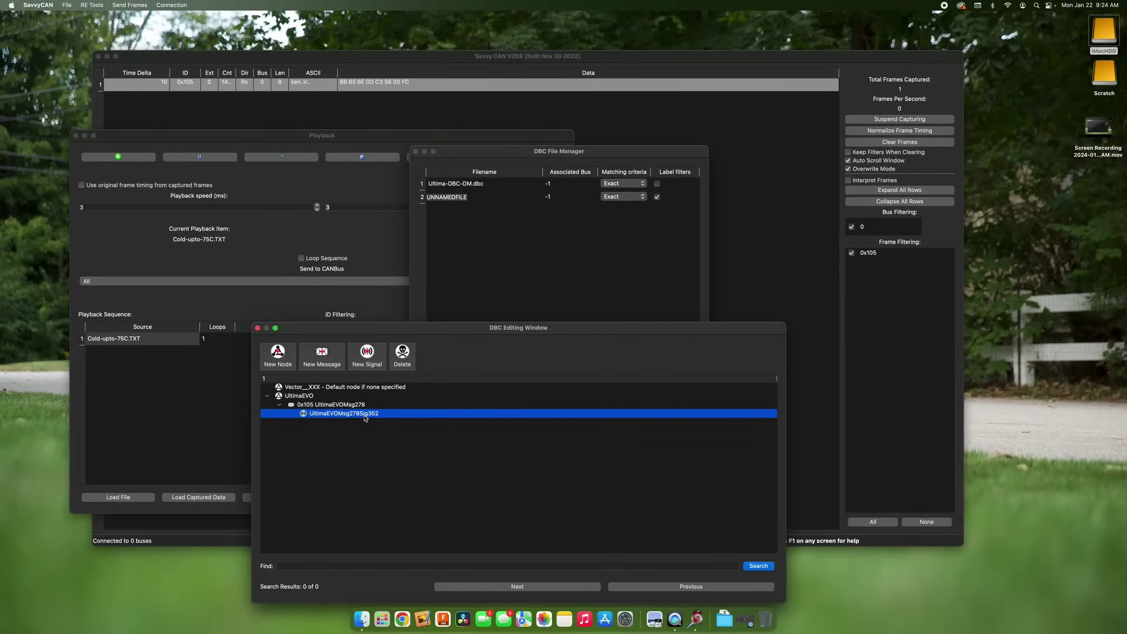
pyautogui.doubleClick(364, 414)
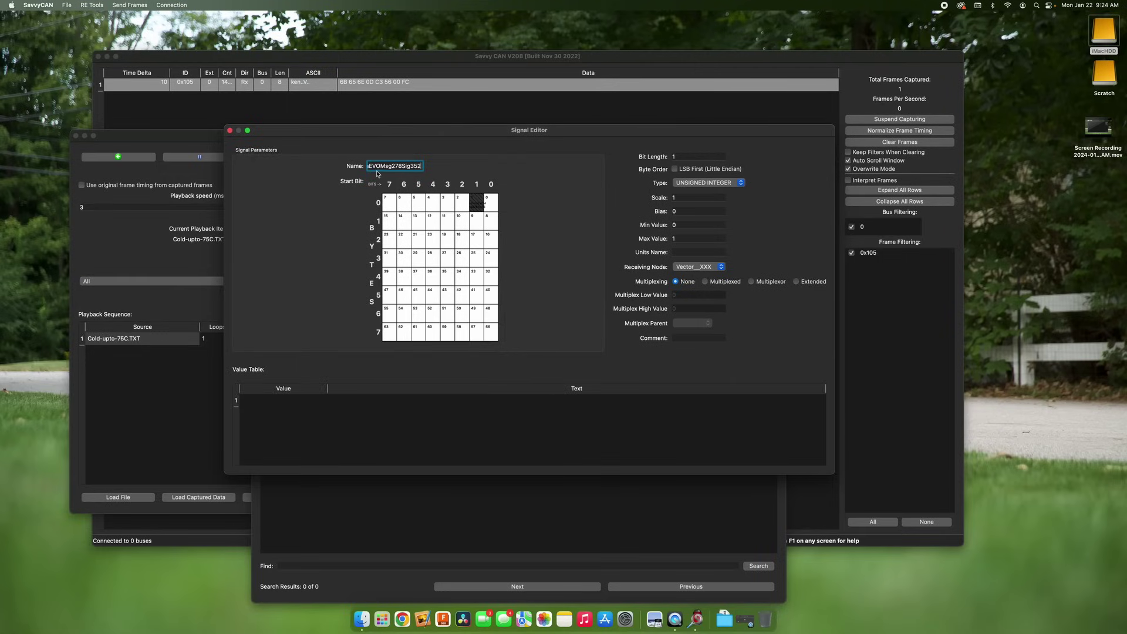
pyautogui.moveTo(421, 166); pyautogui.dragTo(342, 162)
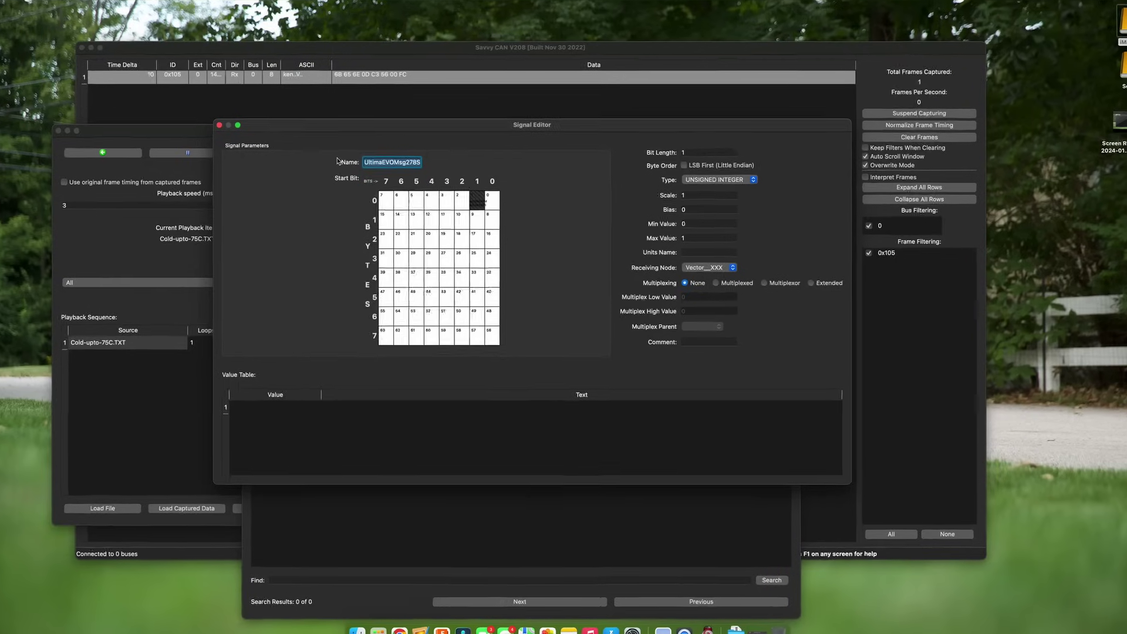
pyautogui.write('BrakeSwitch')
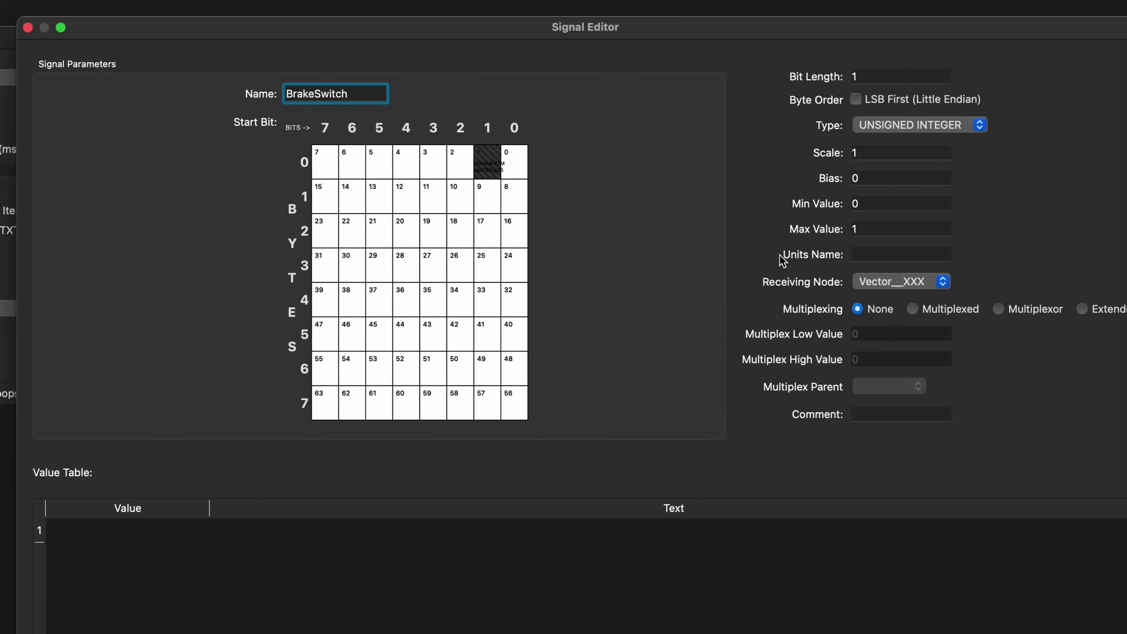
pyautogui.click(455, 308)
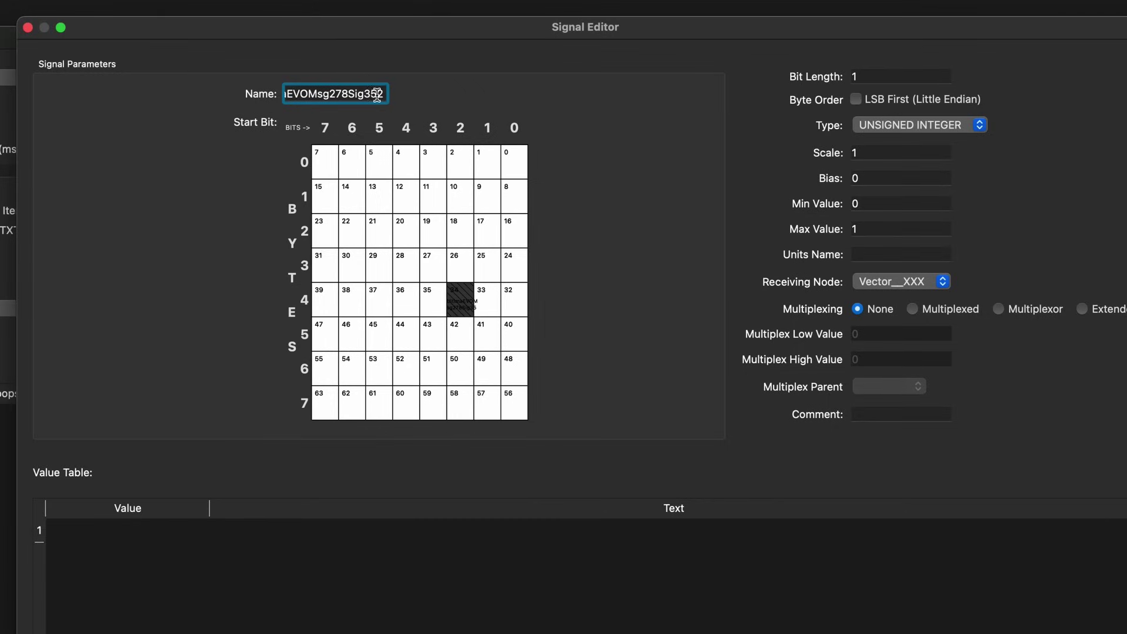
pyautogui.moveTo(384, 94); pyautogui.dragTo(251, 70)
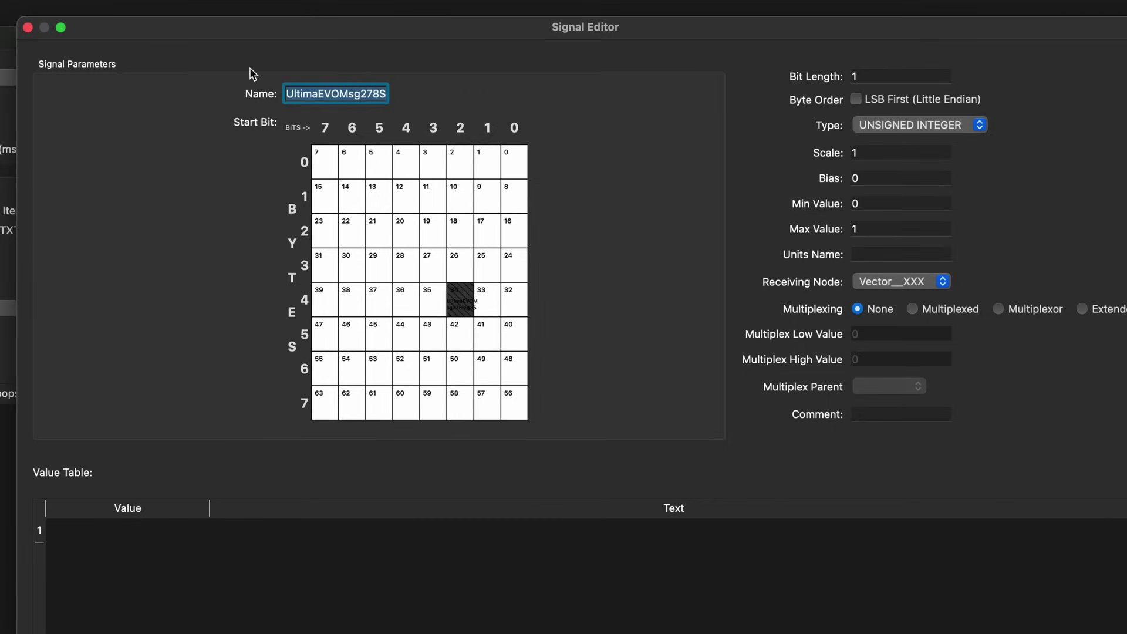
pyautogui.write('BrakeSwitch')
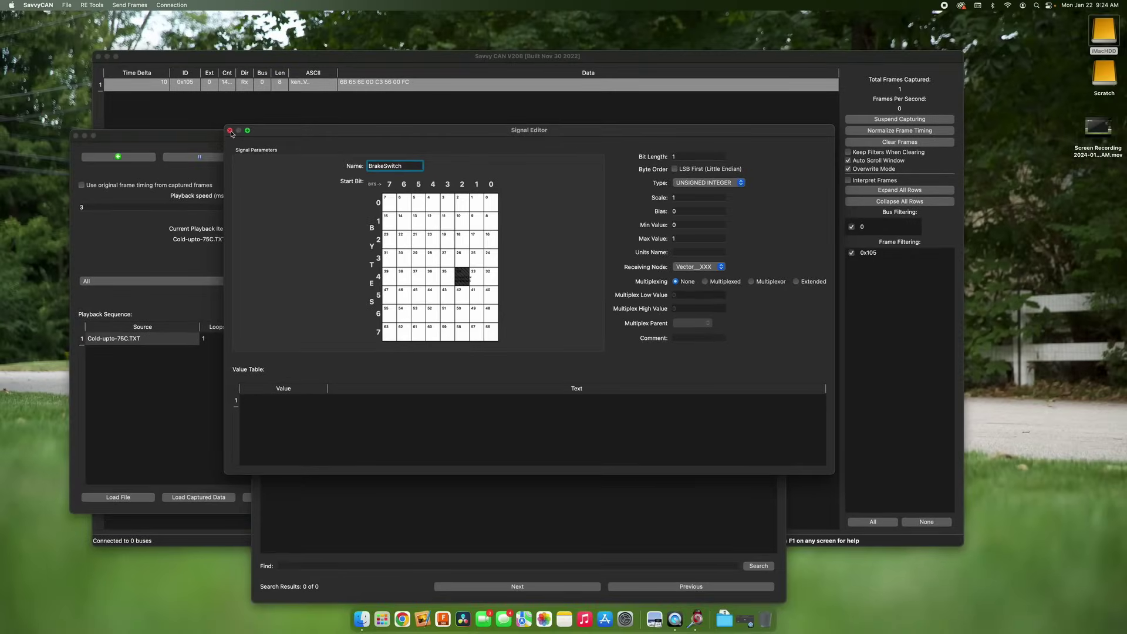
pyautogui.click(28, 27)
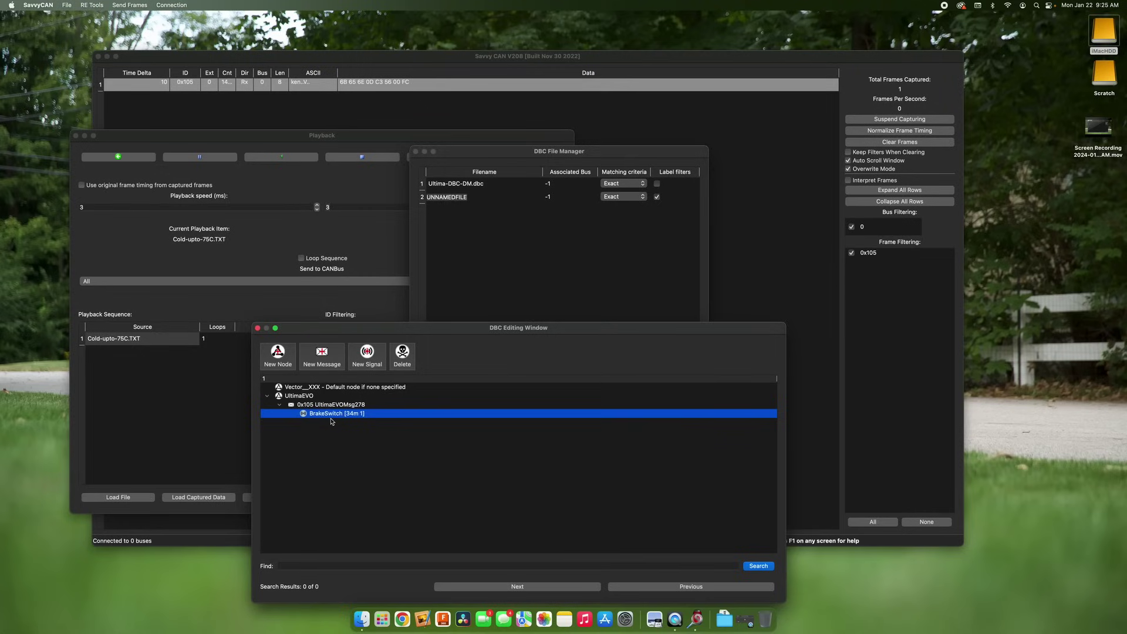
# Step: Add a second signal to the 0x105 message with start bit 48, a bit length of 8 and little-endian byte order
pyautogui.click(365, 364)
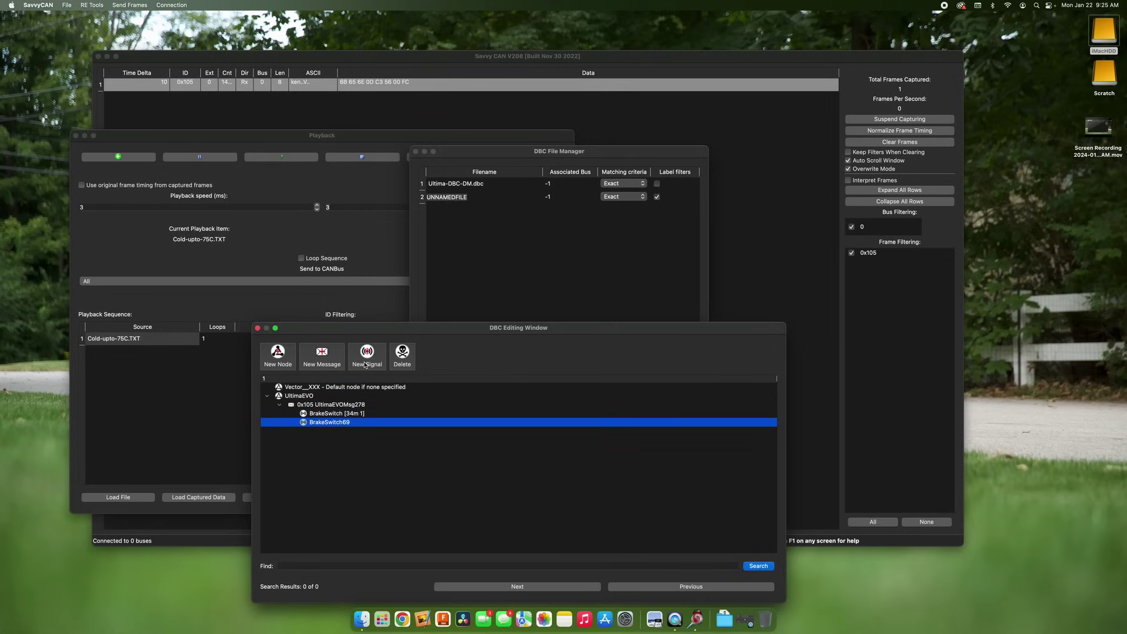
pyautogui.doubleClick(343, 422)
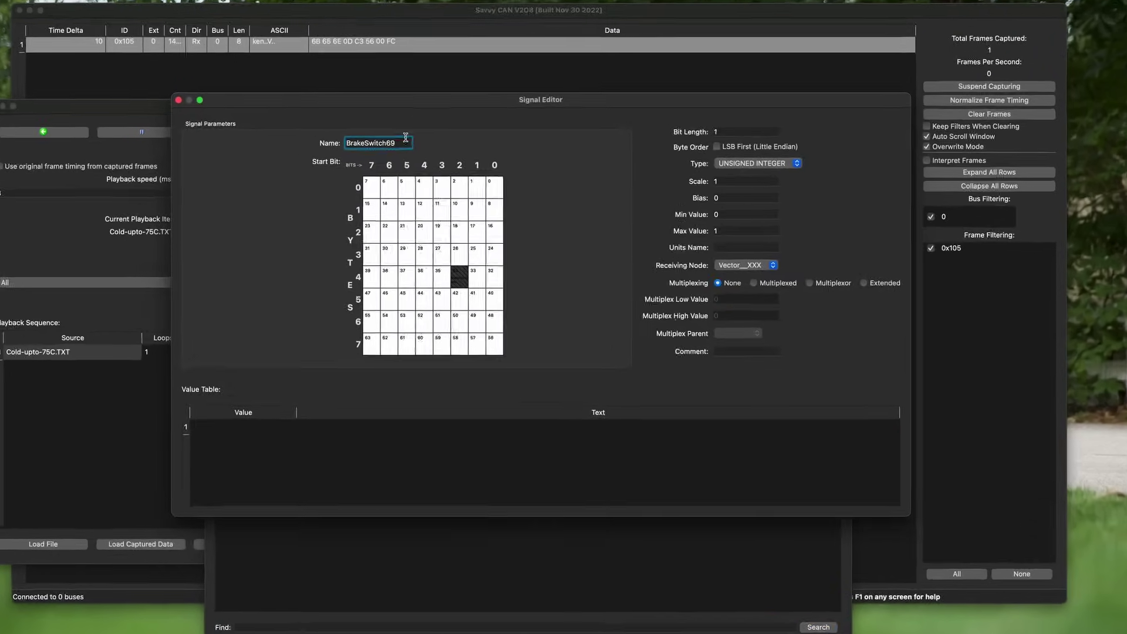
pyautogui.write('Throt')
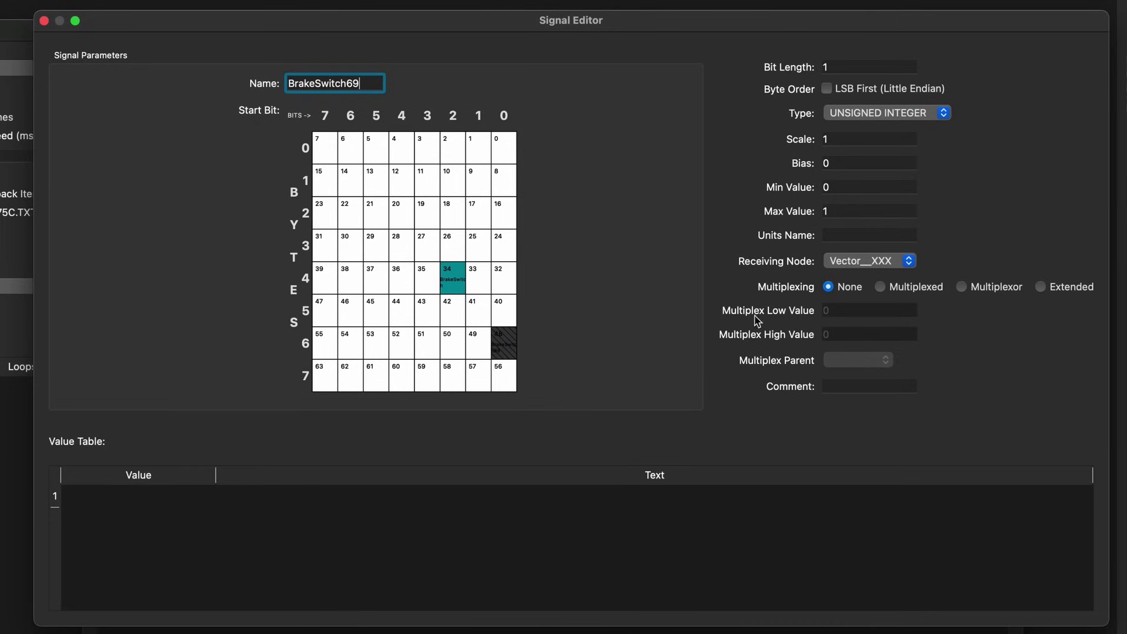
pyautogui.click(851, 69)
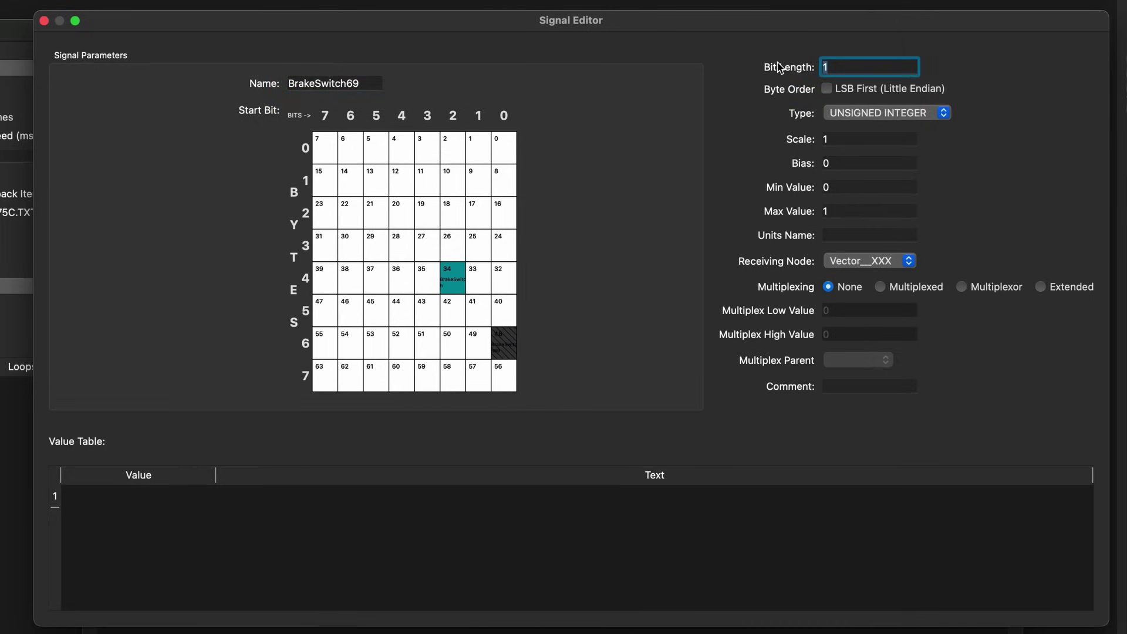
pyautogui.write('8')
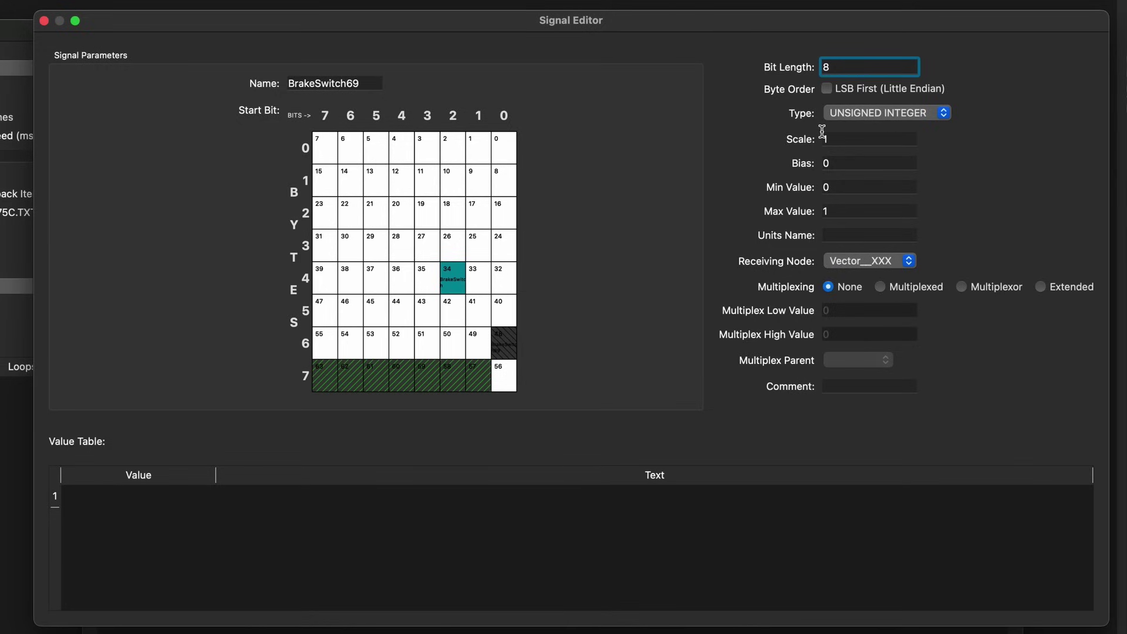
pyautogui.click(827, 89)
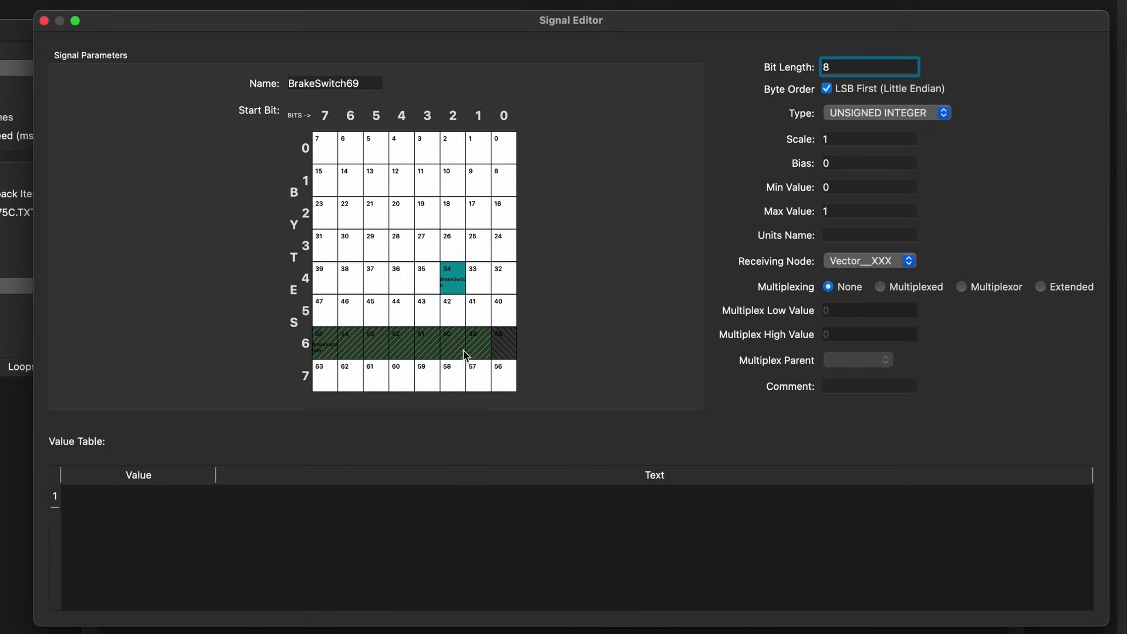
# Step: Set the second signal's scale to .4
pyautogui.click(371, 82)
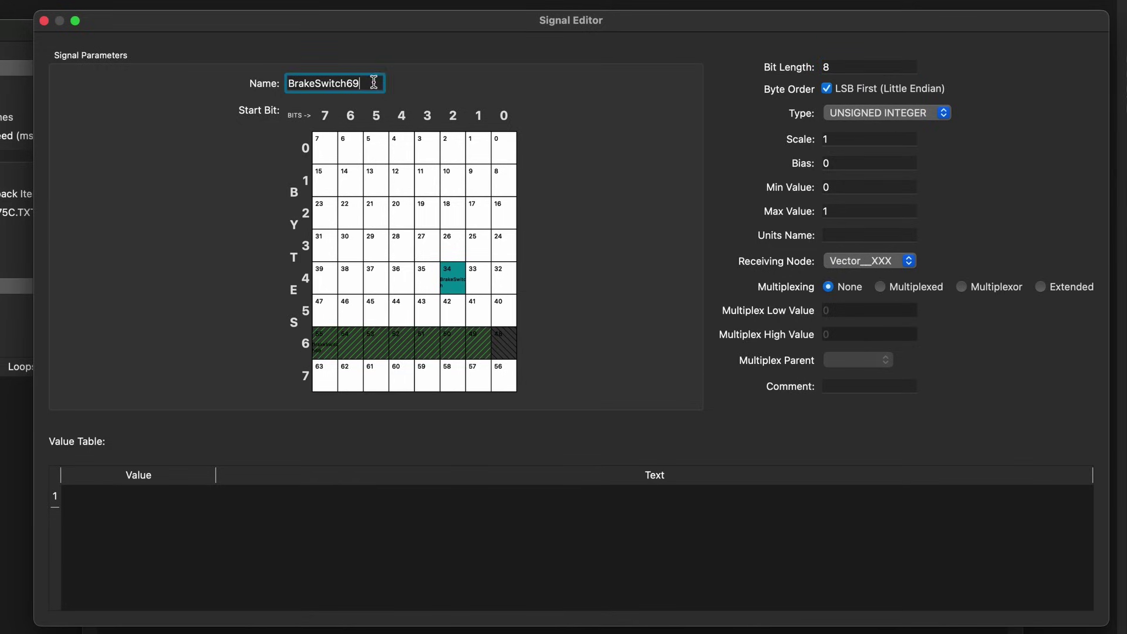
pyautogui.moveTo(370, 82); pyautogui.dragTo(253, 75)
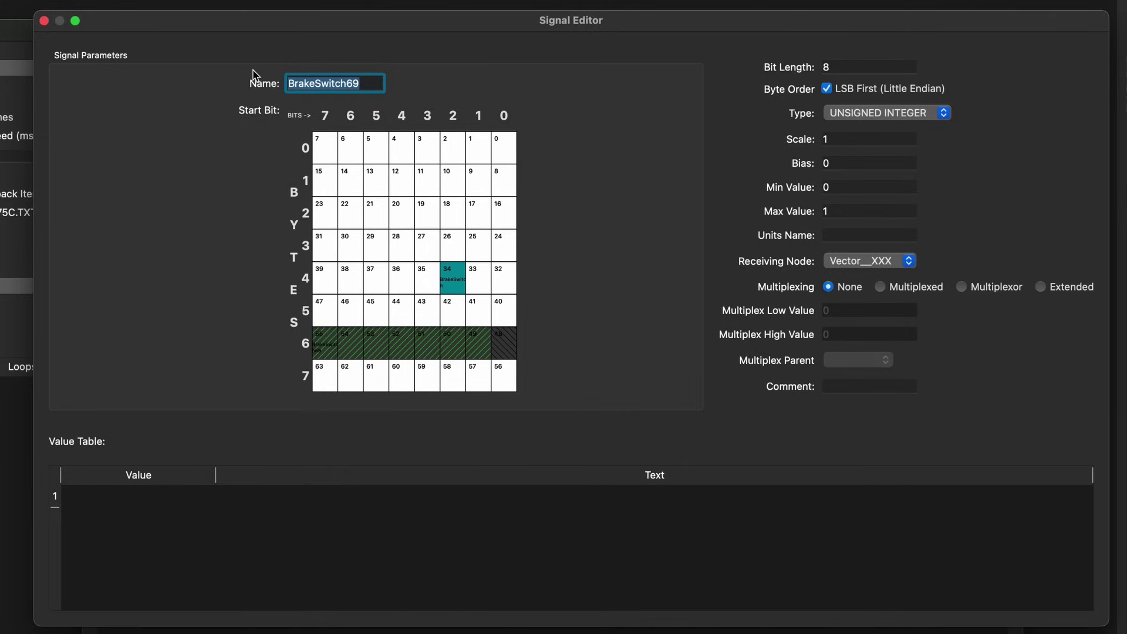
pyautogui.click(832, 137)
pyautogui.moveTo(831, 137); pyautogui.dragTo(809, 139)
pyautogui.write('.4')
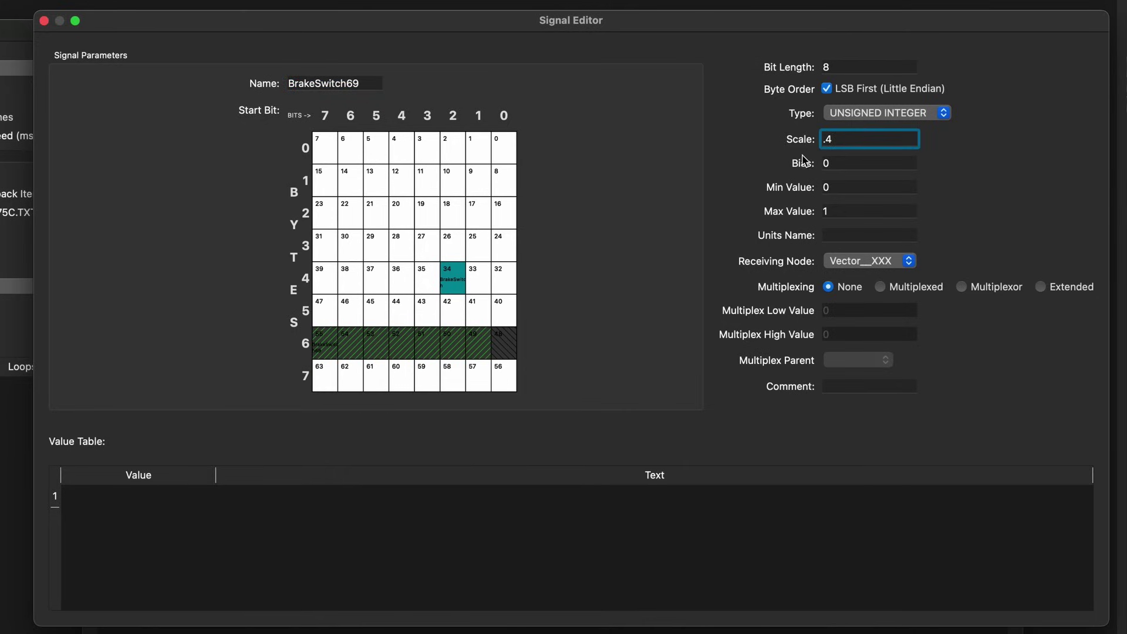
pyautogui.click(834, 163)
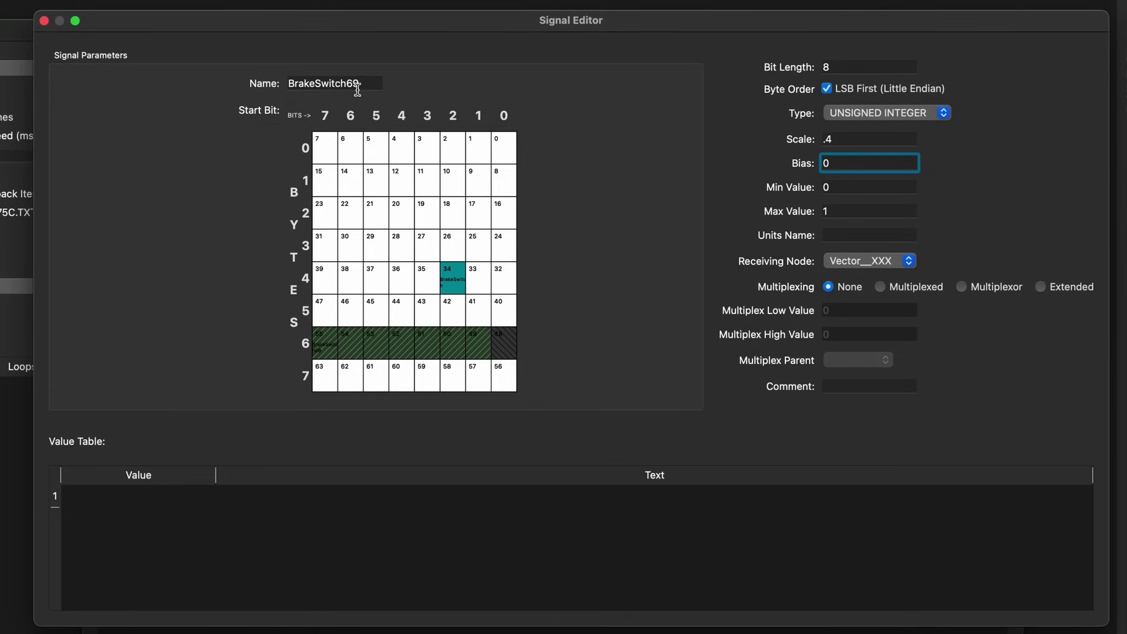
# Step: Name the second signal ThrottlePosition and set its units to %
pyautogui.click(359, 85)
pyautogui.write('Throttle(')
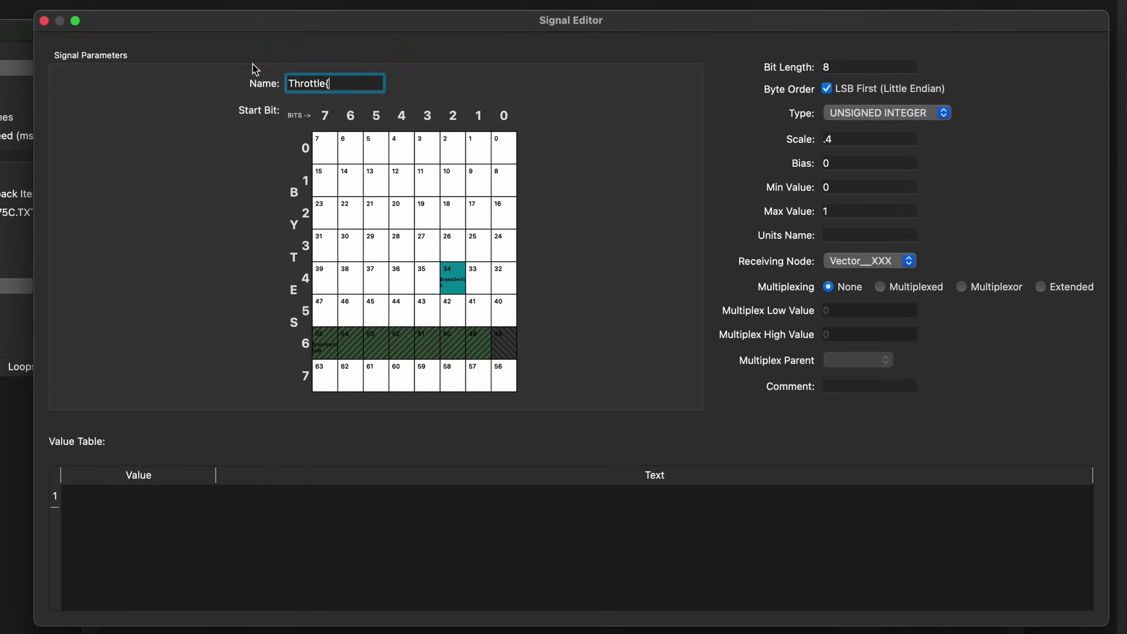
pyautogui.press('BackSpace')
pyautogui.write('Position')
pyautogui.click(854, 236)
pyautogui.write('%')
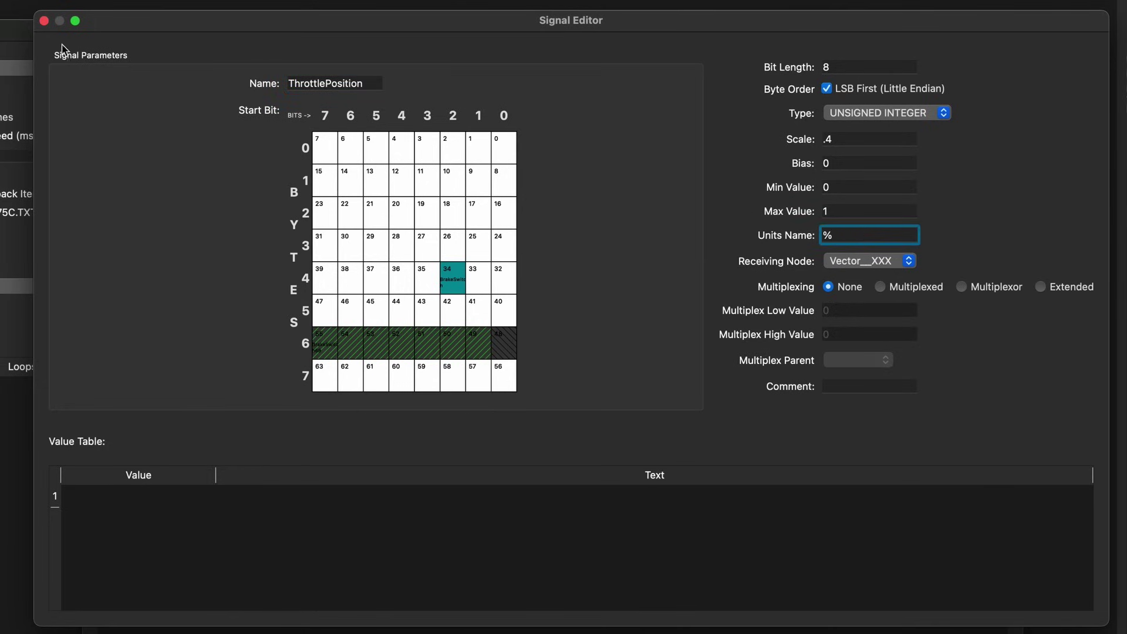
pyautogui.click(45, 20)
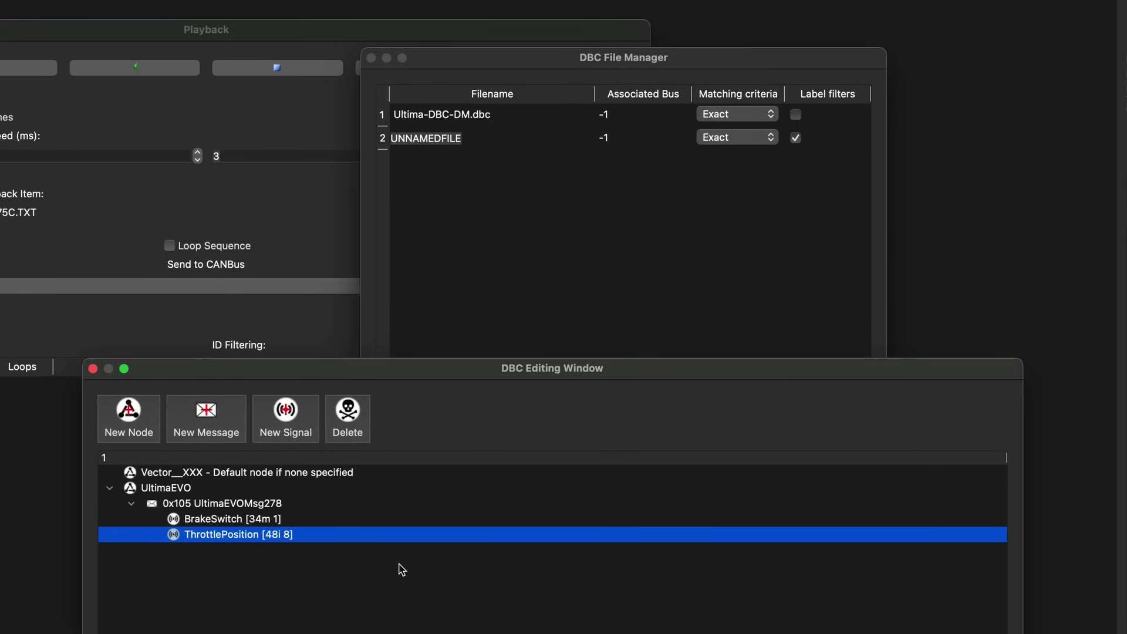
# Step: Add a third signal to the 0x105 message and set its bit length to 16
pyautogui.click(287, 427)
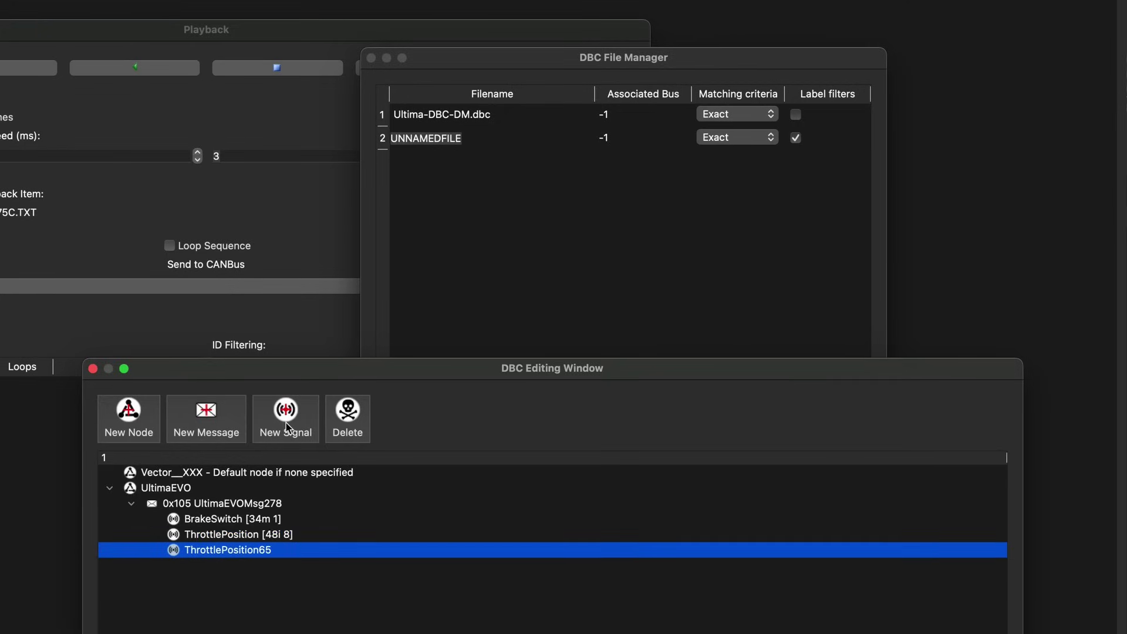
pyautogui.doubleClick(251, 551)
pyautogui.doubleClick(851, 67)
pyautogui.write('16')
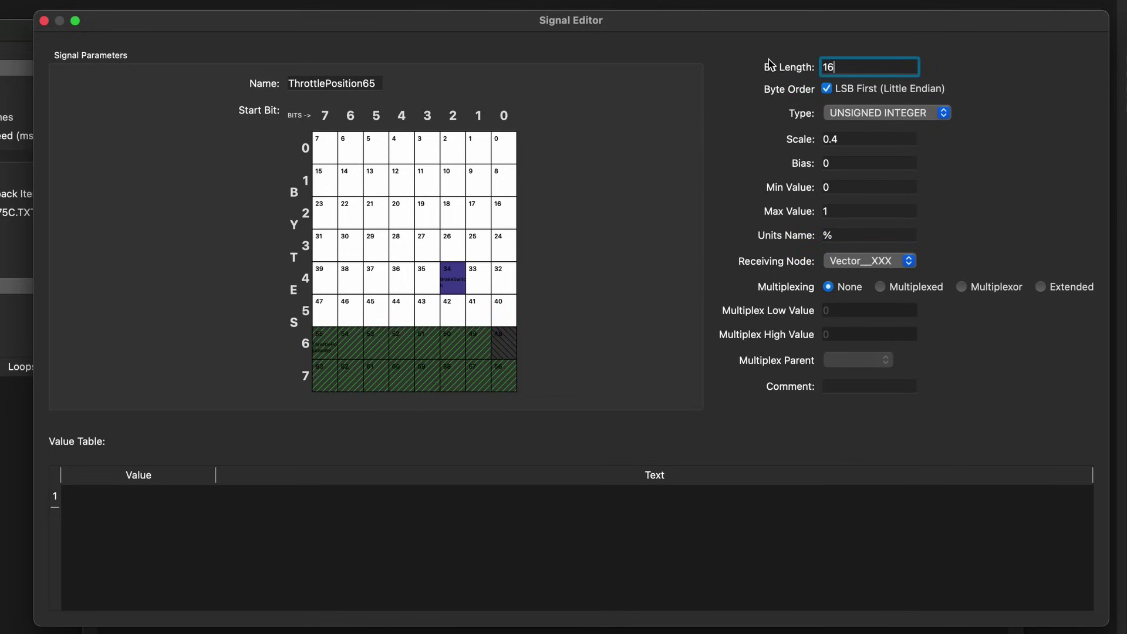
# Step: Configure the third signal as RPM with start bit 16, a scale of 0.25 and no units
pyautogui.click(854, 138)
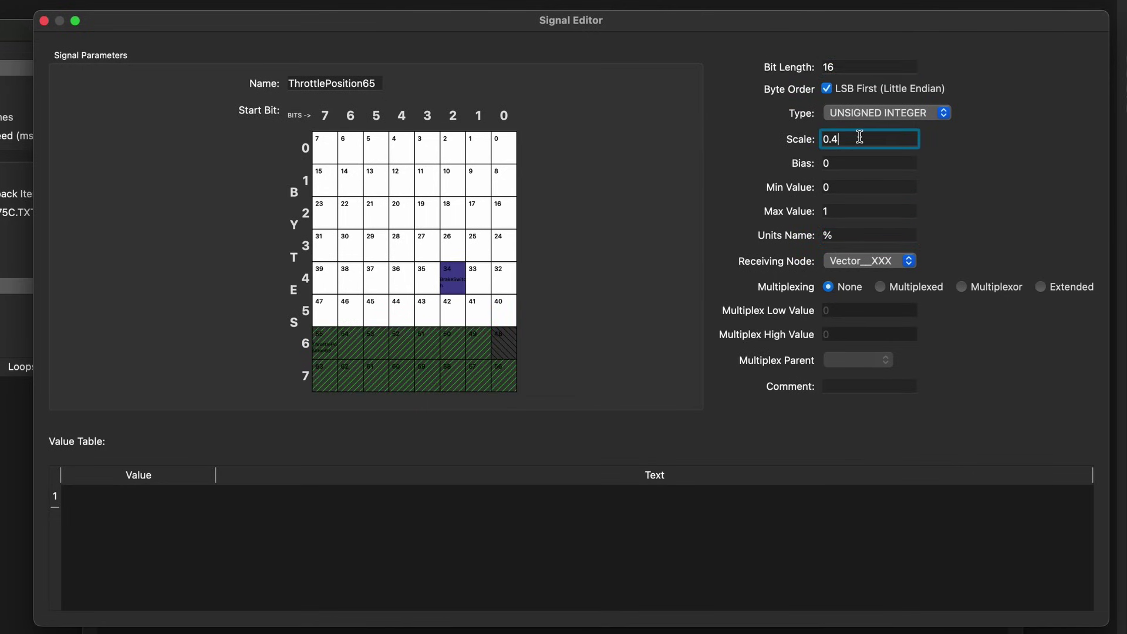
pyautogui.write('5')
pyautogui.click(503, 212)
pyautogui.press('BackSpace')
pyautogui.press('BackSpace')
pyautogui.write('4')
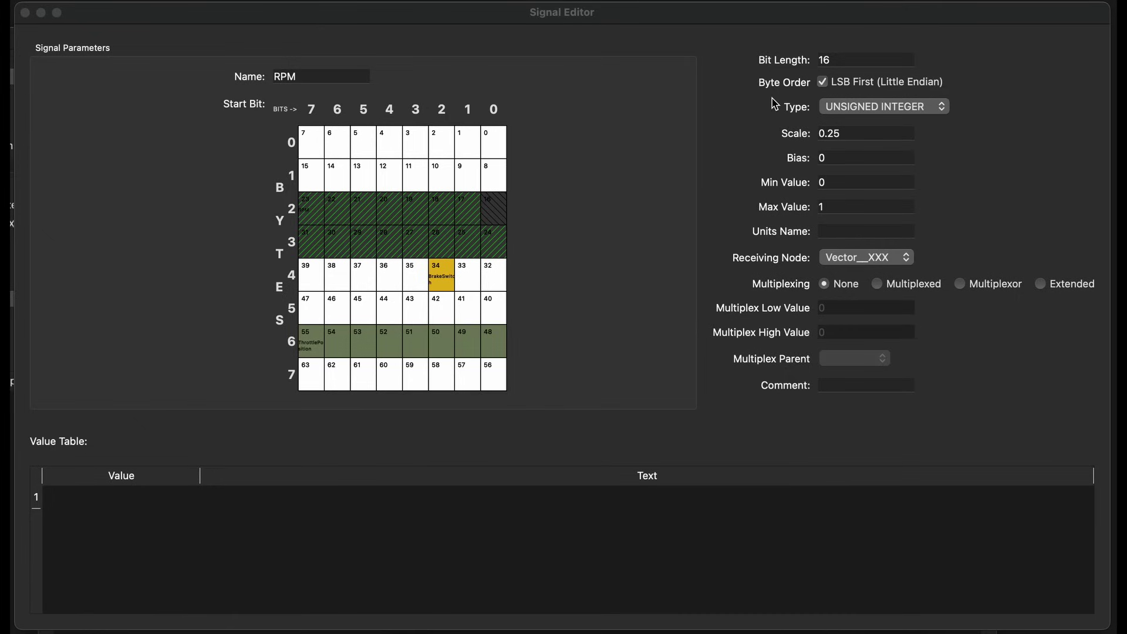
# Step: Try big-endian byte order with start bit 23 for the RPM signal, and restore LSB First with start bit 16
pyautogui.click(823, 82)
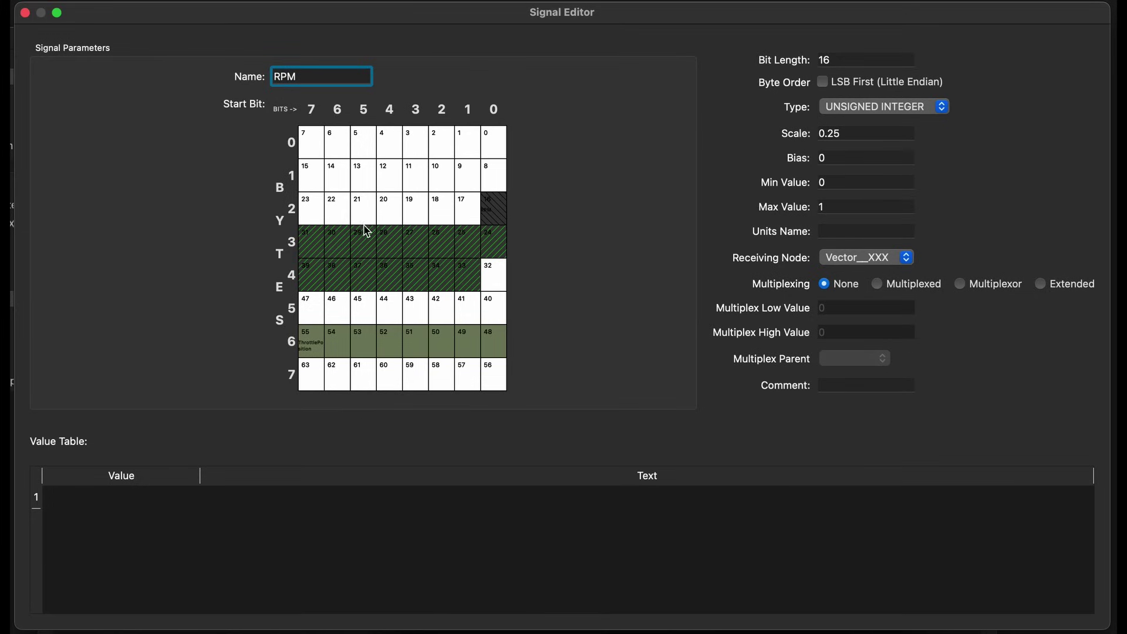
pyautogui.click(304, 214)
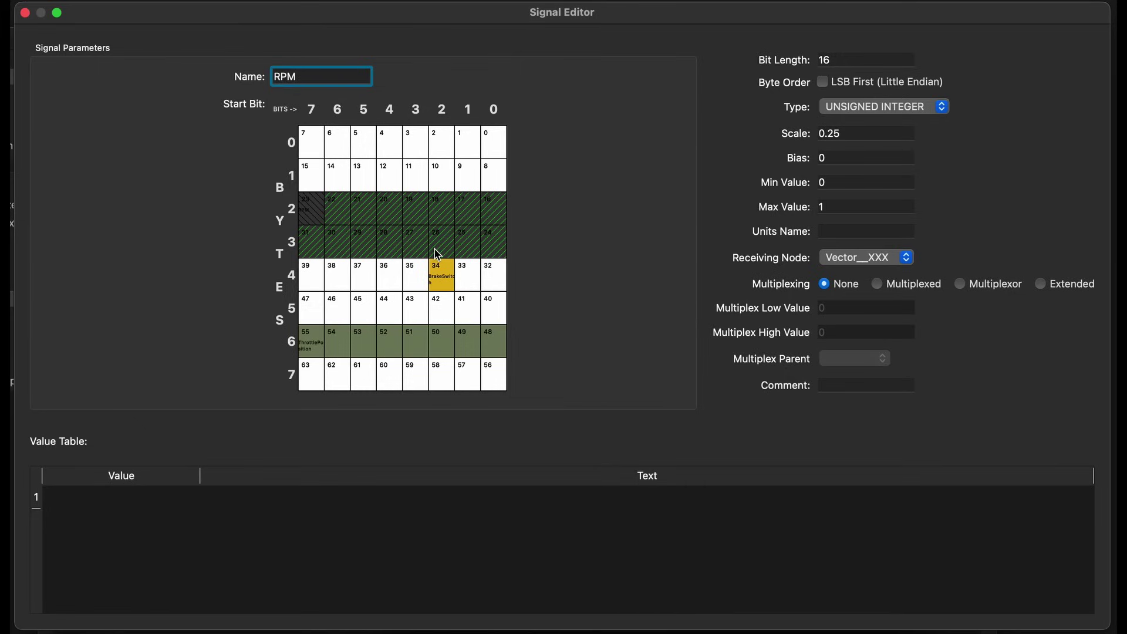
pyautogui.click(822, 82)
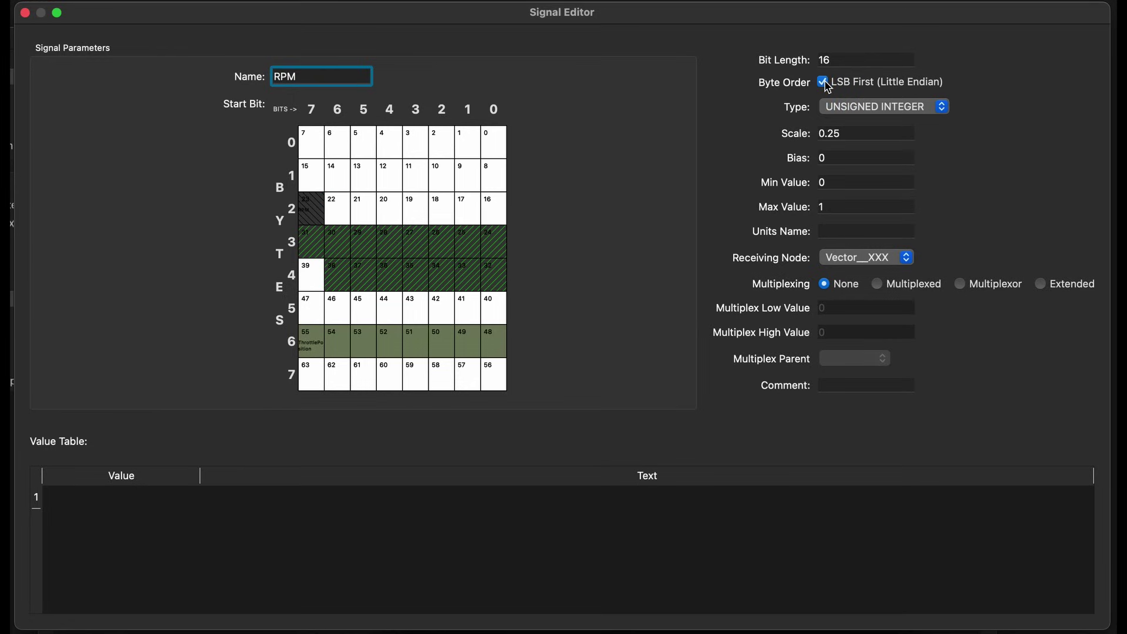
pyautogui.click(496, 211)
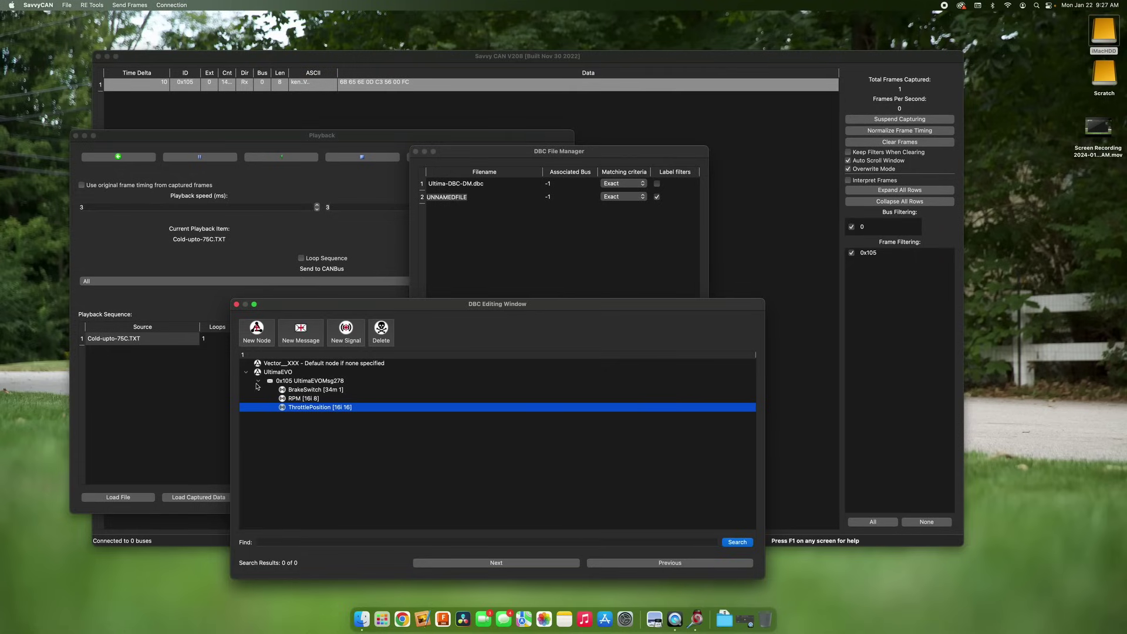
# Step: Close the DBC editing window and remove Ultima-DBC-DM.dbc from the loaded DBC files
pyautogui.click(237, 305)
pyautogui.click(462, 186)
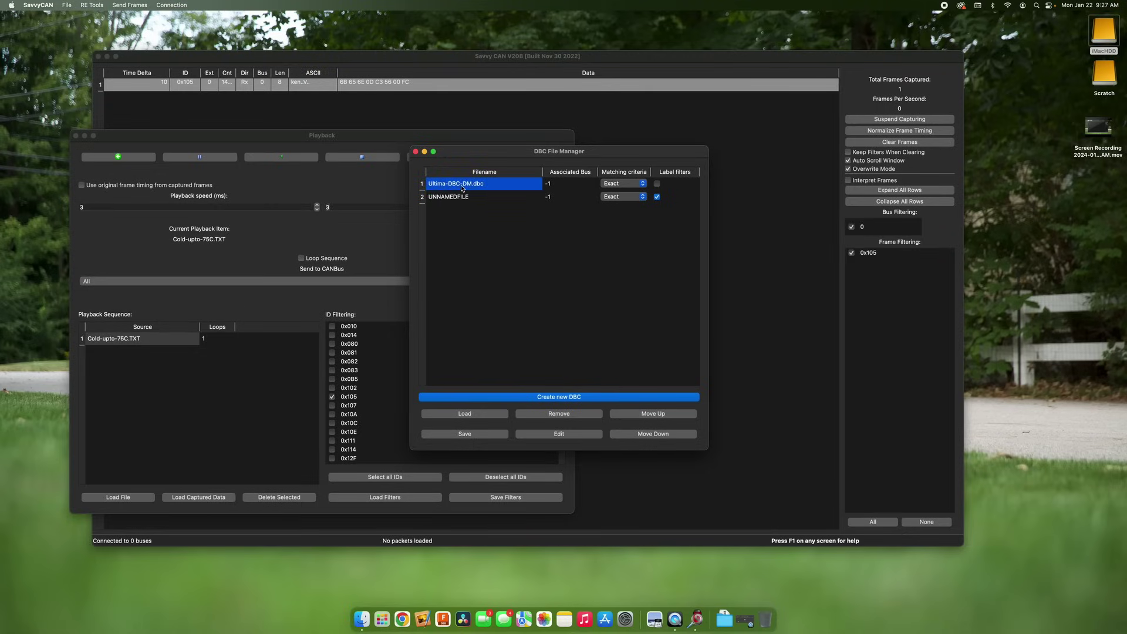
pyautogui.click(556, 414)
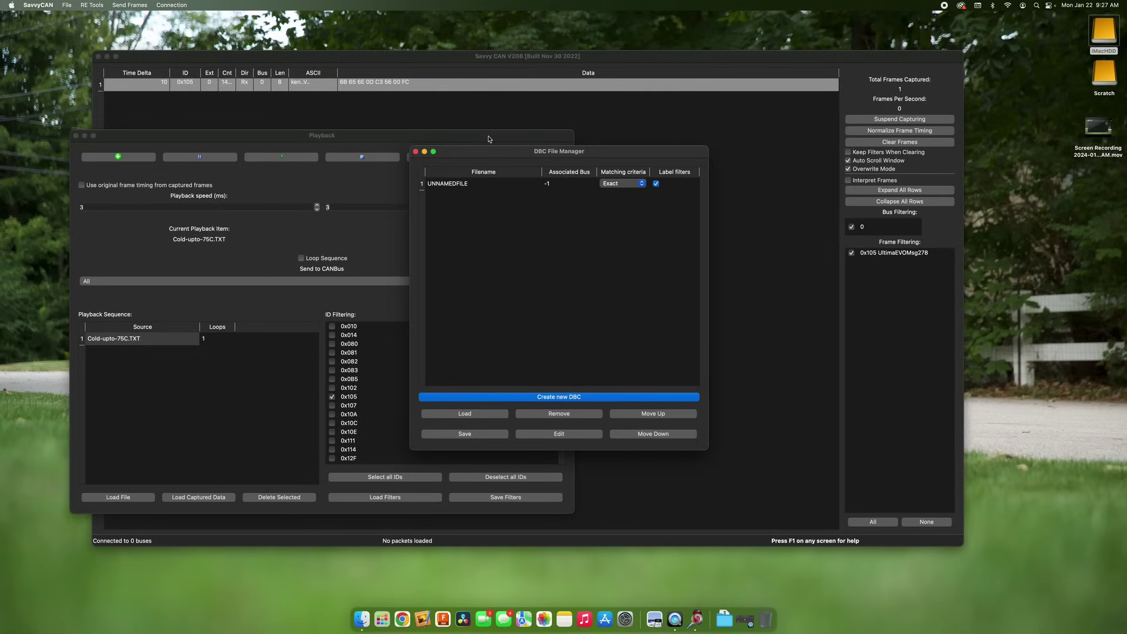
# Step: Rename the remaining unnamed DBC file entry to UltimaEVO-DBC-YouTube
pyautogui.doubleClick(469, 186)
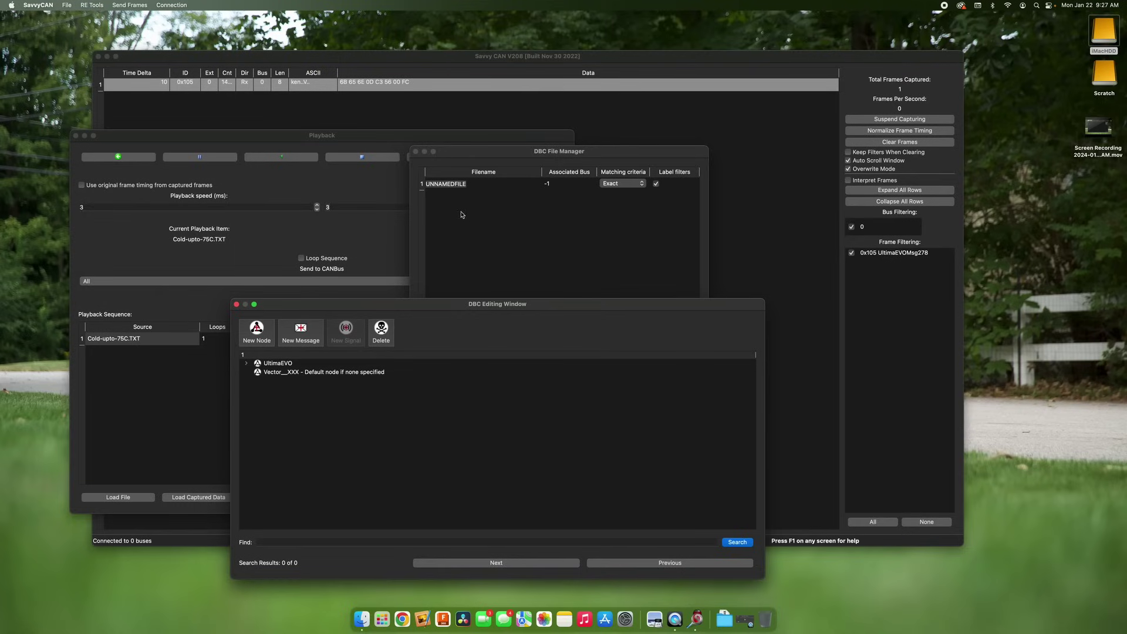
pyautogui.click(447, 185)
pyautogui.moveTo(470, 184); pyautogui.dragTo(410, 182)
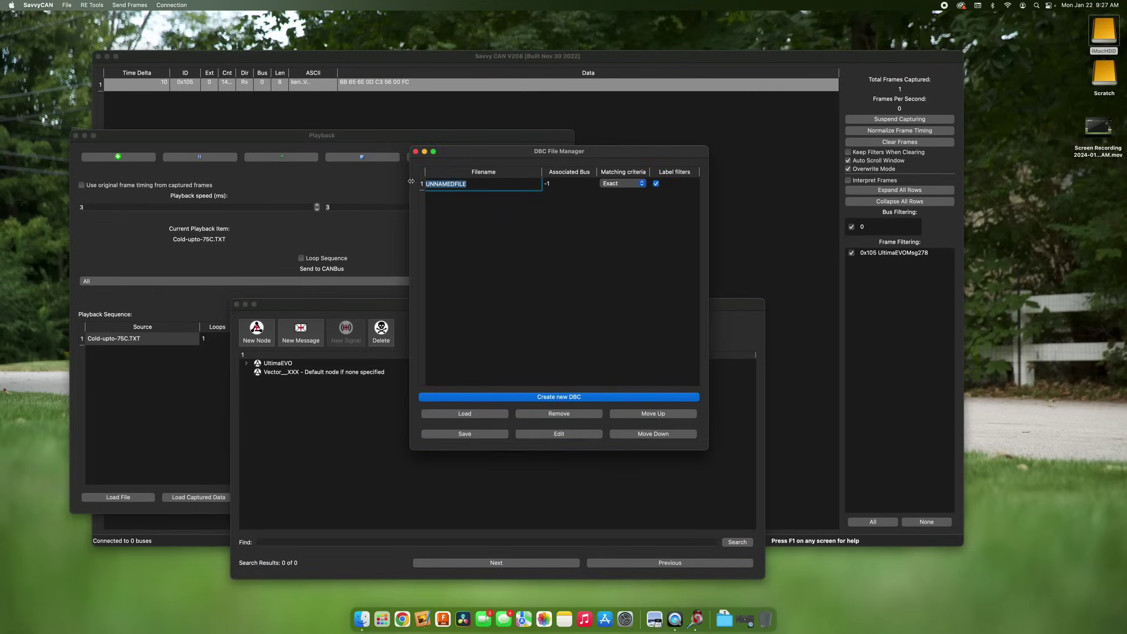
pyautogui.write('Ultim')
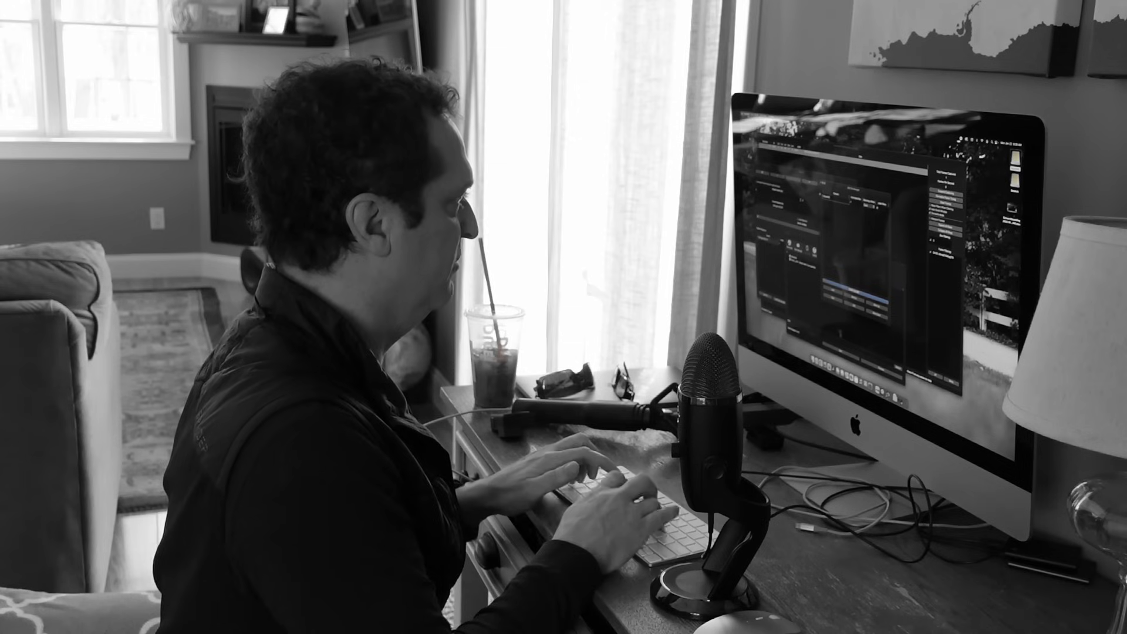
pyautogui.write('aEVO-DBC-YouTube')
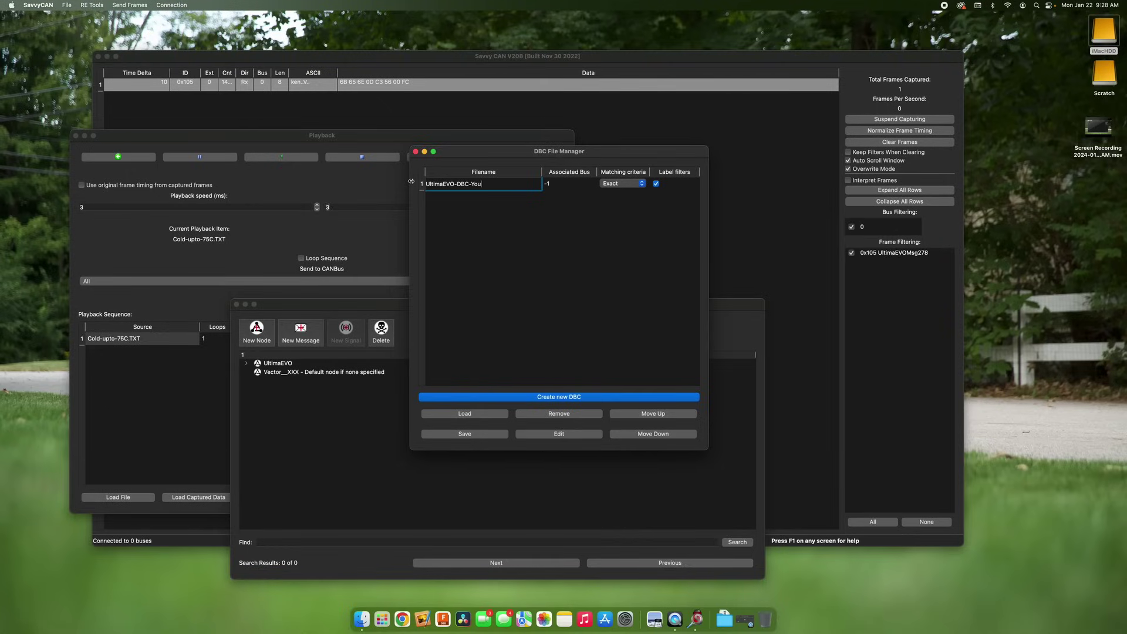
# Step: Save the DBC file as UltimaEVO-DBC-YouTube in the DBC Files folder and close its editing window
pyautogui.click(473, 435)
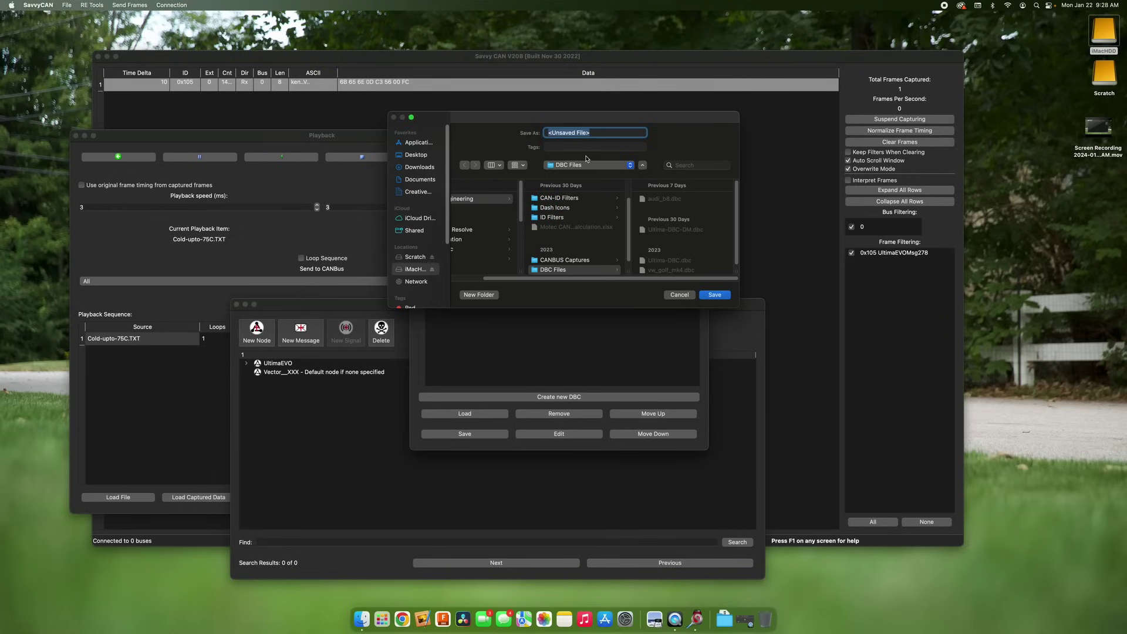
pyautogui.write('Ultima')
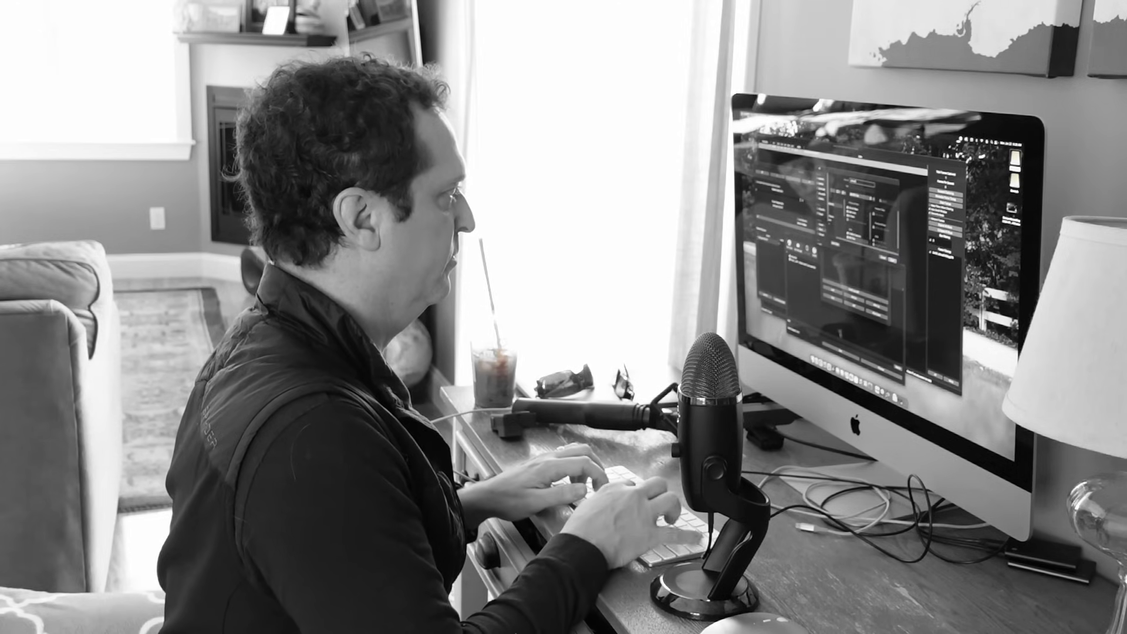
pyautogui.write('EVO-DBC-')
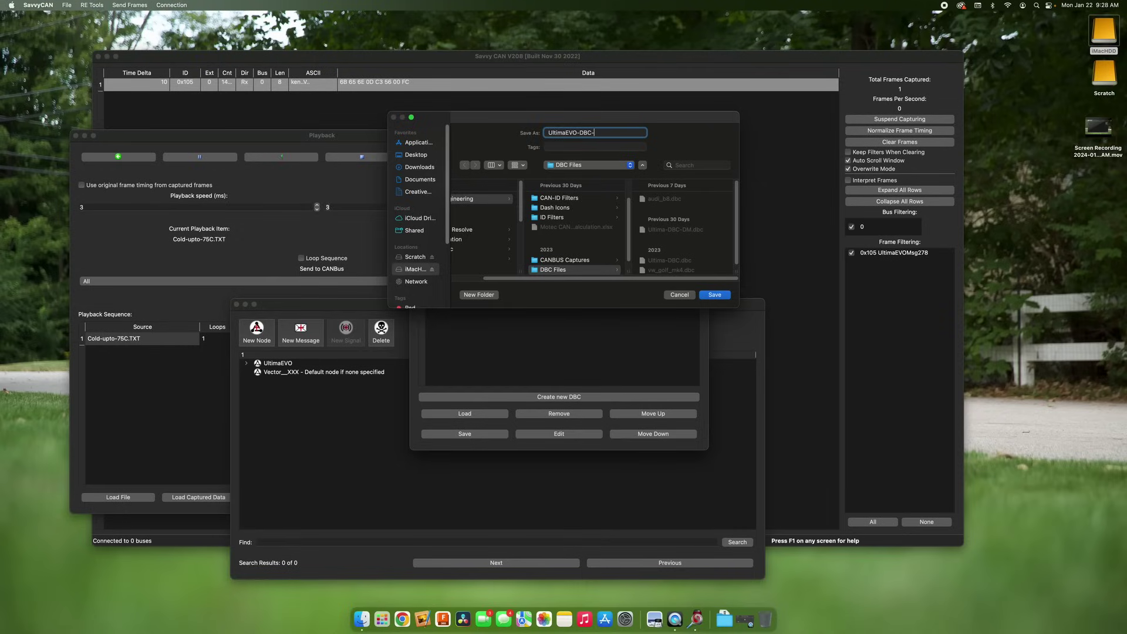
pyautogui.write('YouTube')
pyautogui.click(720, 298)
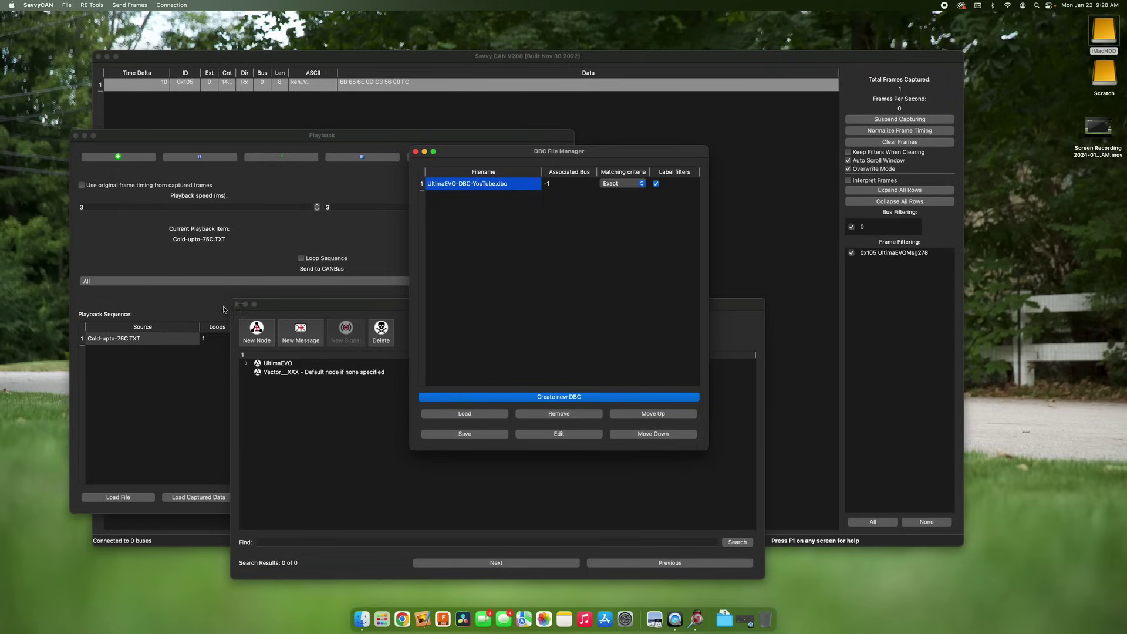
pyautogui.click(273, 304)
pyautogui.click(237, 303)
pyautogui.moveTo(459, 160); pyautogui.dragTo(309, 269)
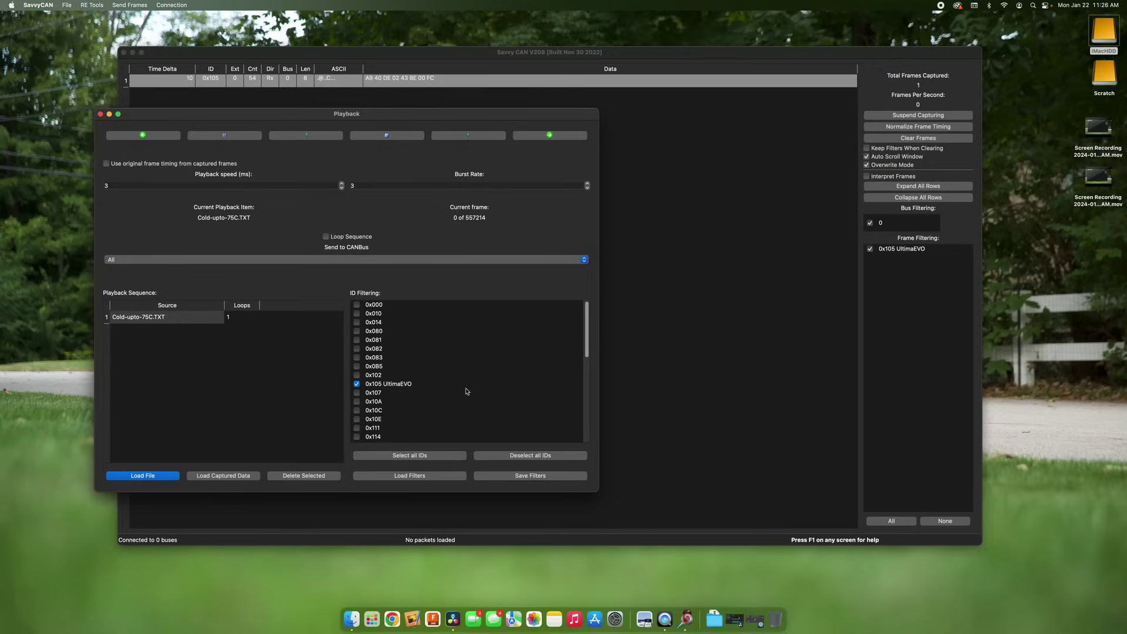
# Step: Play back the Cold-upto-75C.TXT capture and interpret its frames in the main window with all rows expanded
pyautogui.click(468, 135)
pyautogui.click(489, 57)
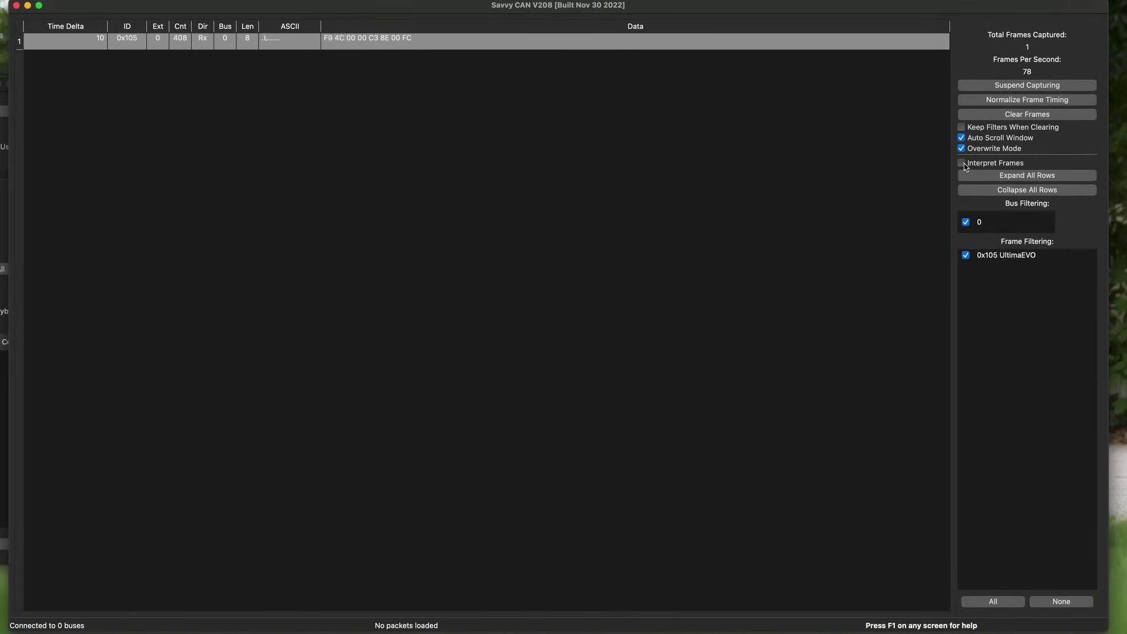
pyautogui.click(962, 163)
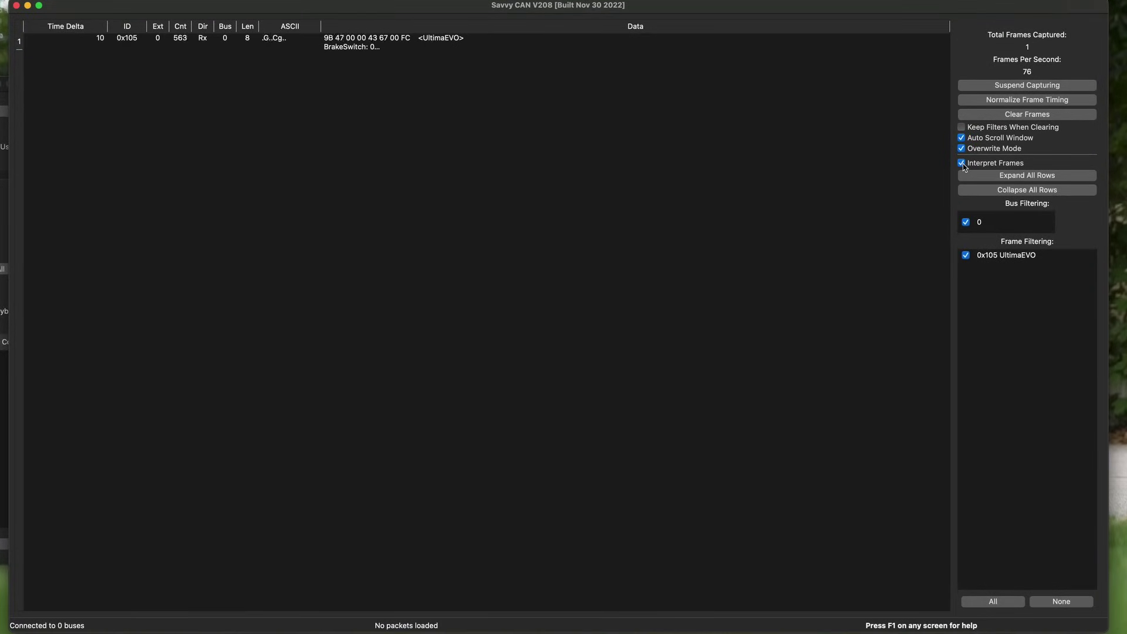
pyautogui.click(1014, 177)
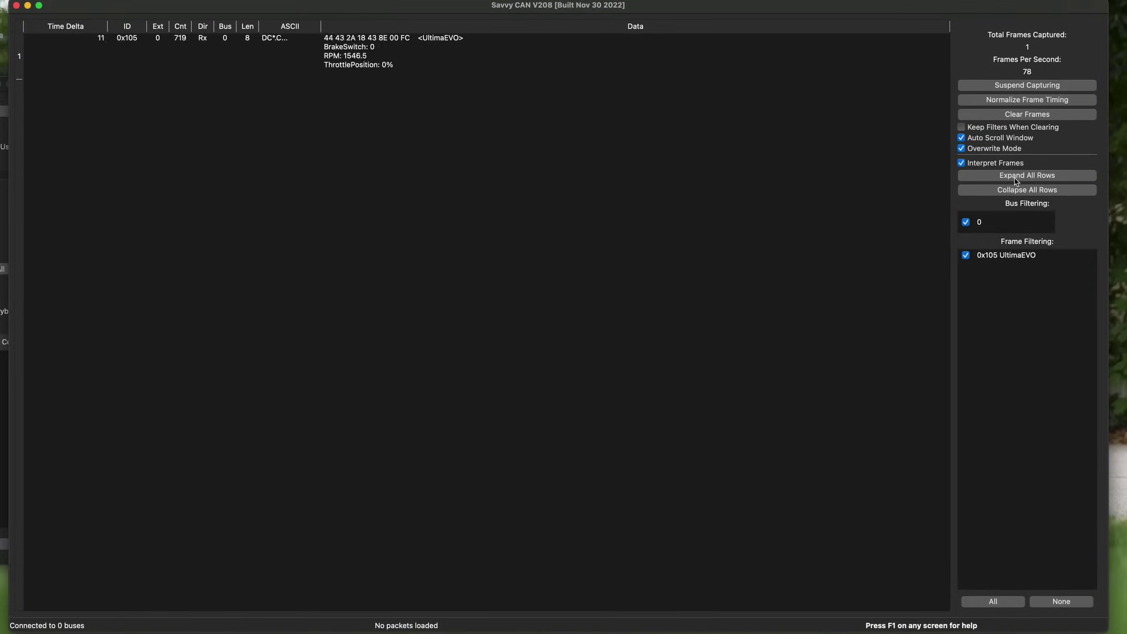
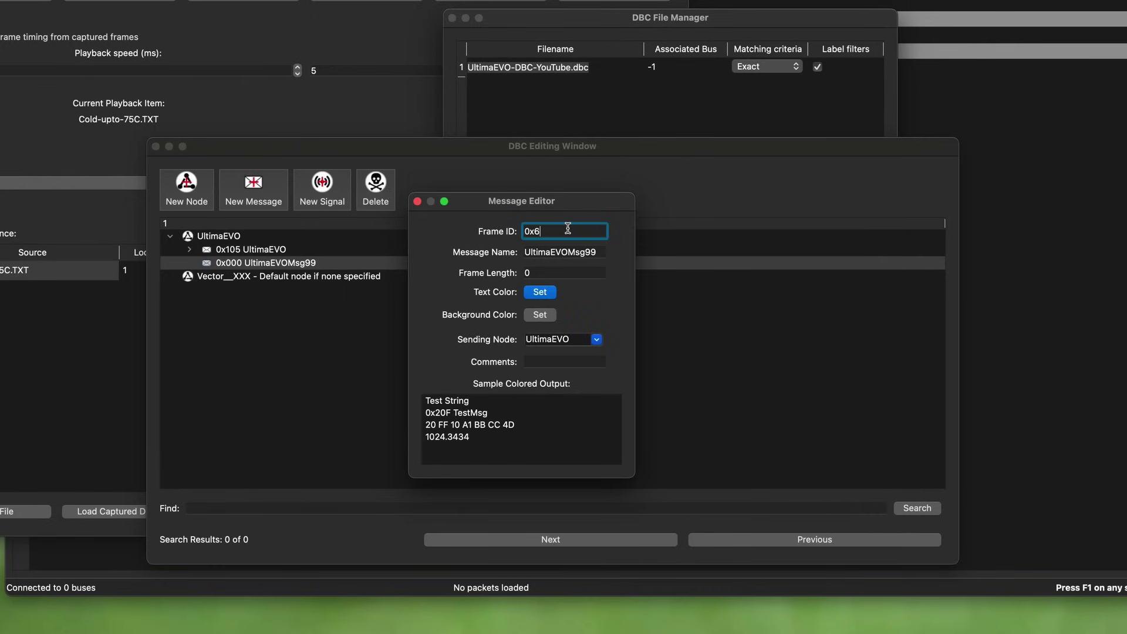
# Step: Set the new message's frame ID to 0x640 and frame length to 8, and name it Temps
pyautogui.click(521, 270)
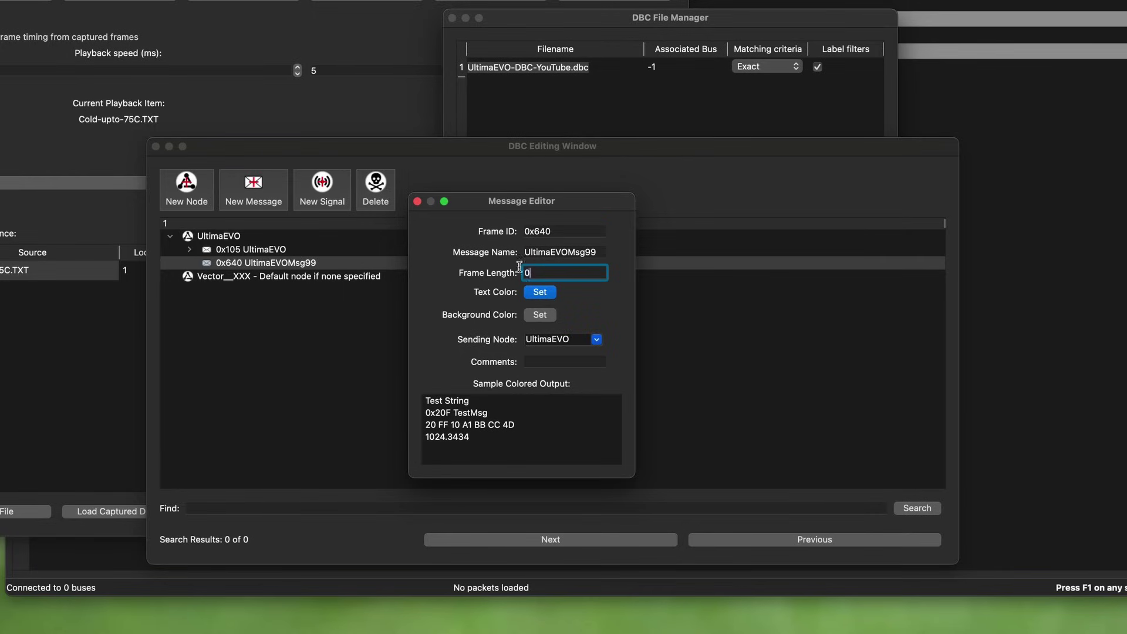
pyautogui.write('8')
pyautogui.doubleClick(596, 251)
pyautogui.write('Temps')
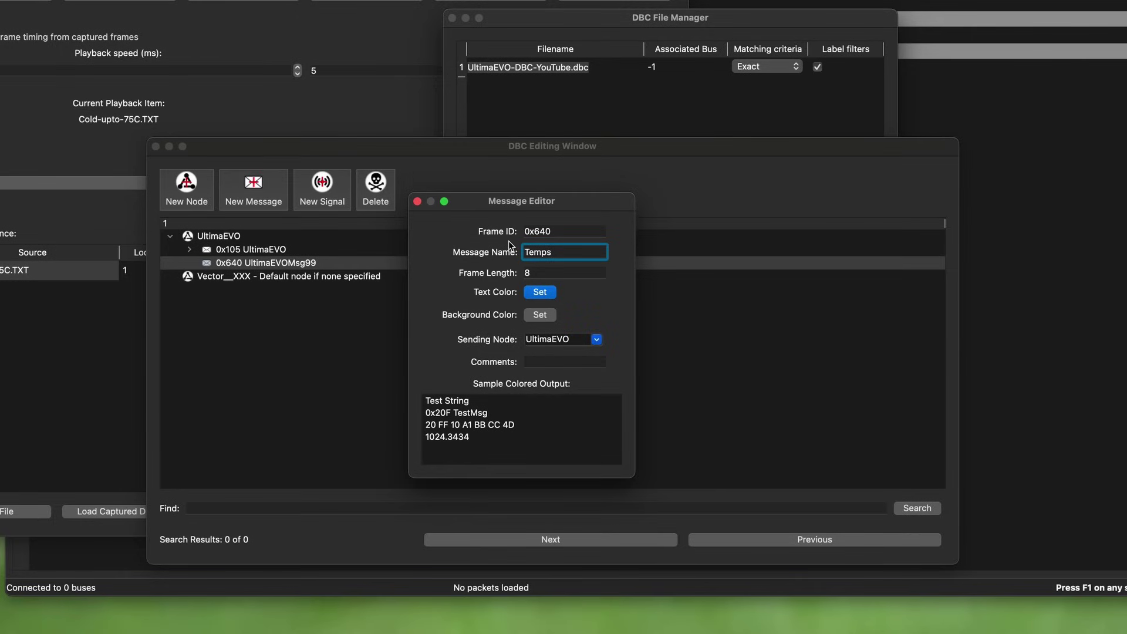
pyautogui.click(418, 201)
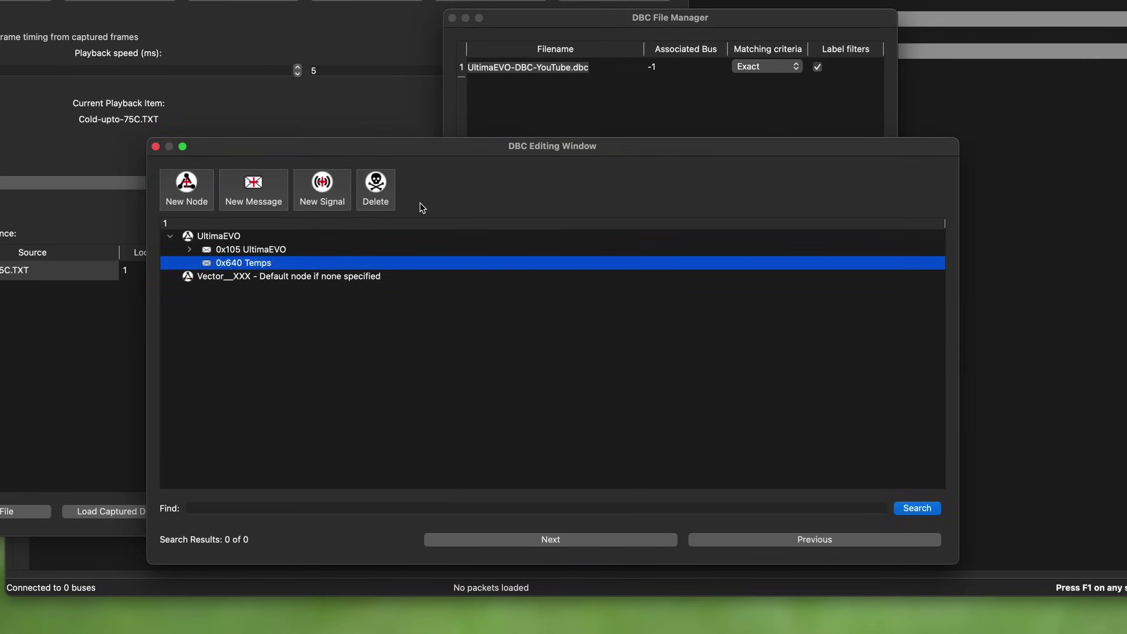
# Step: Add a signal to the 0x640 Temps message with bit length 8, start bit 16 and little-endian byte order
pyautogui.click(322, 190)
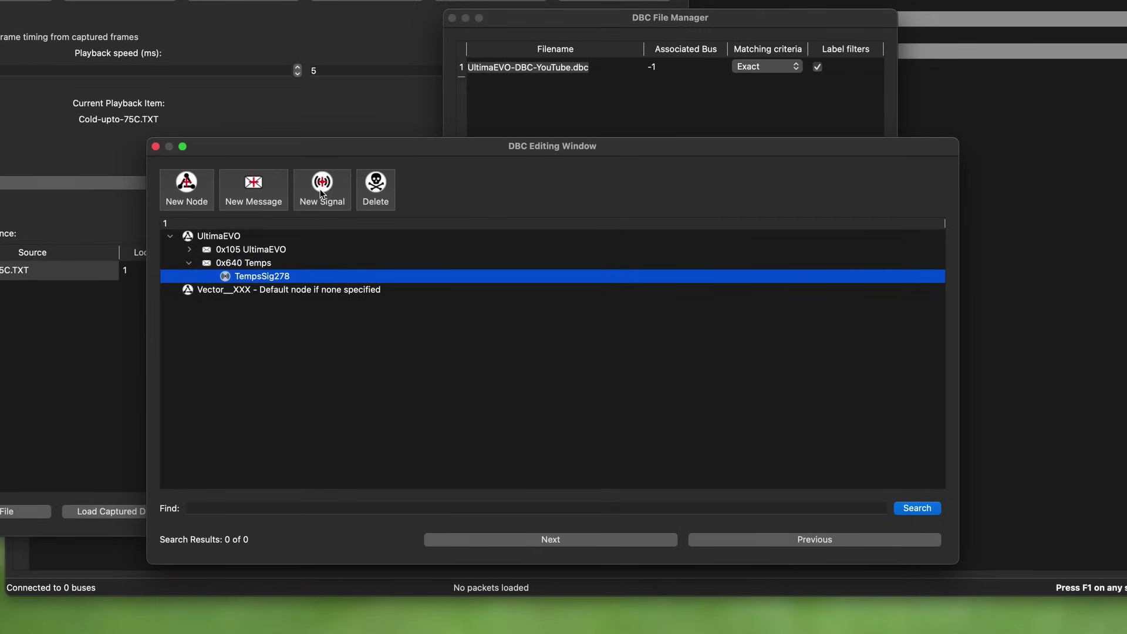
pyautogui.doubleClick(270, 277)
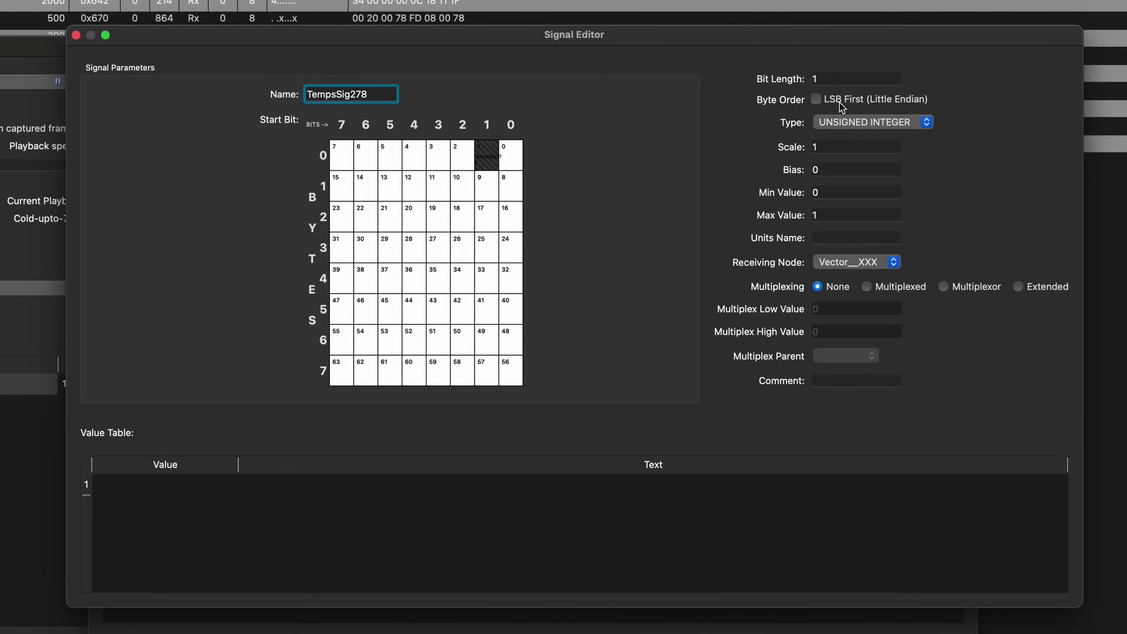
pyautogui.click(827, 70)
pyautogui.doubleClick(827, 70)
pyautogui.write('8')
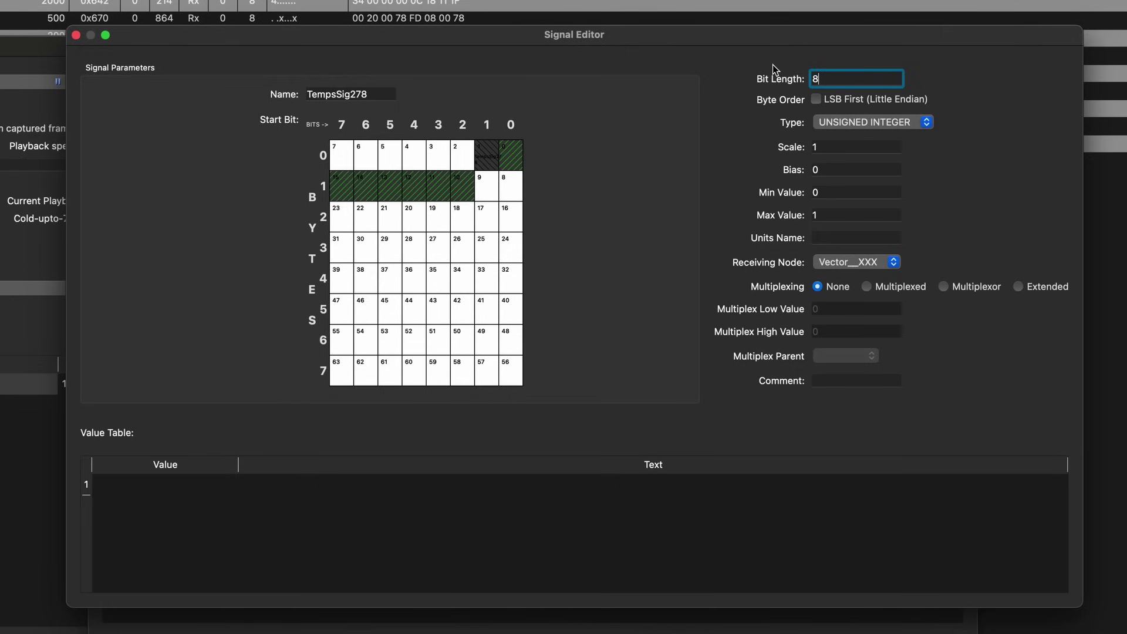
pyautogui.click(512, 222)
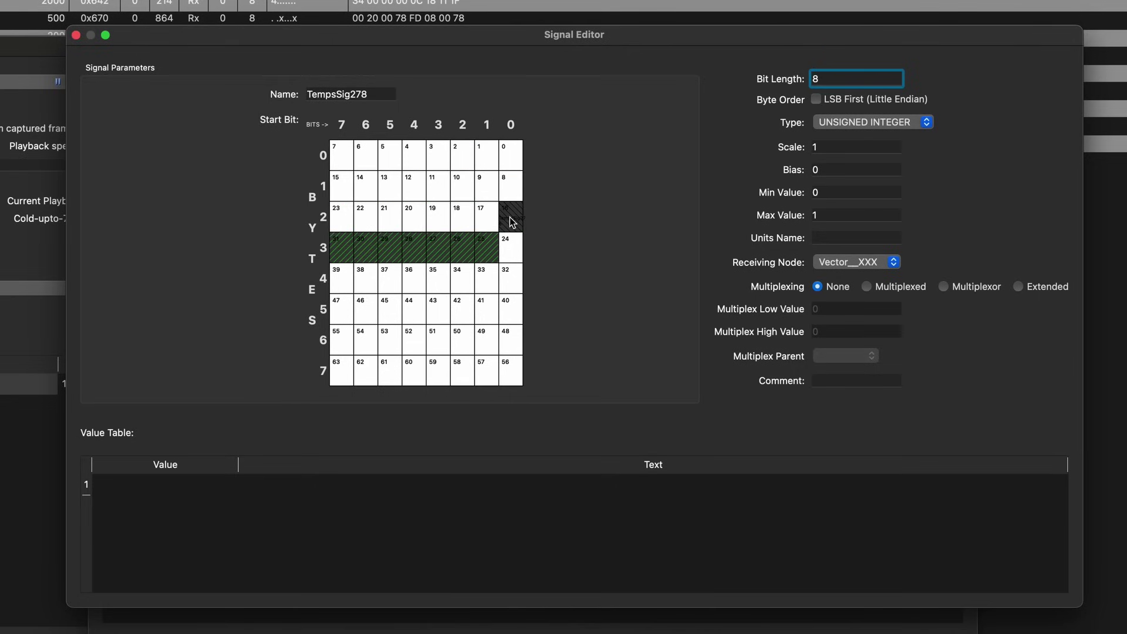
pyautogui.click(817, 101)
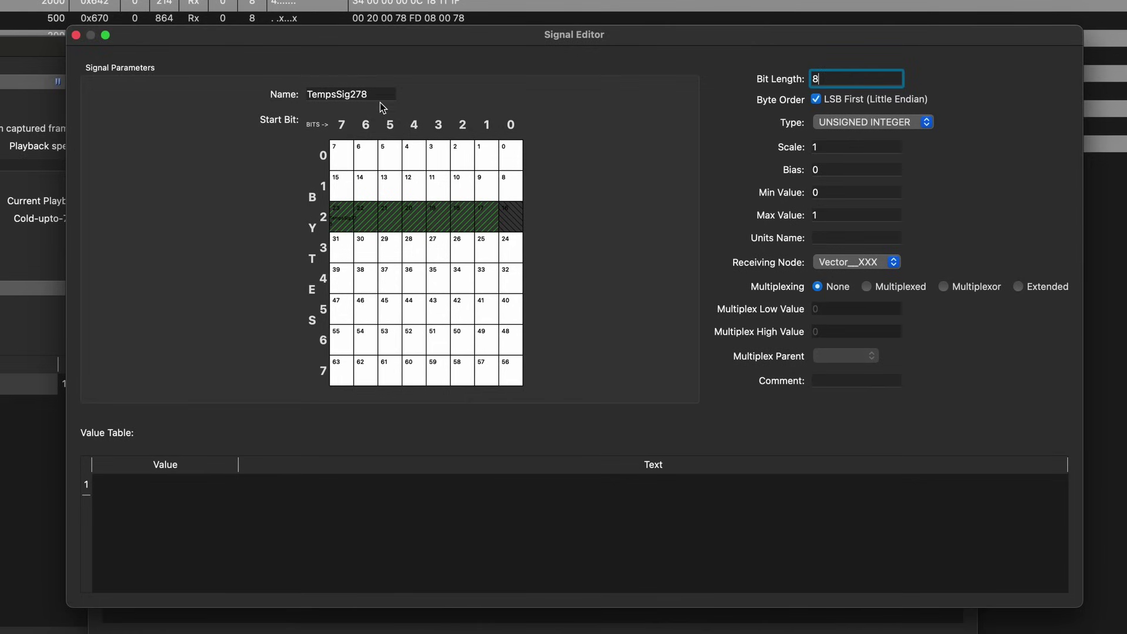
# Step: Name the new Temps signal WaterTemp and close its editor
pyautogui.moveTo(379, 96); pyautogui.dragTo(272, 83)
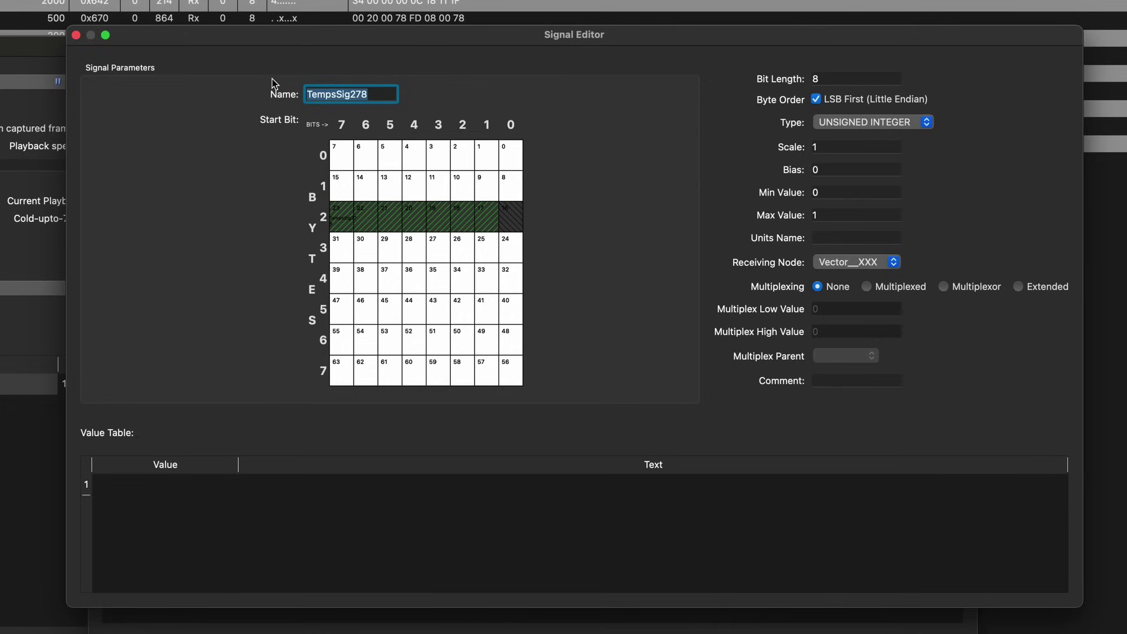
pyautogui.write('wat')
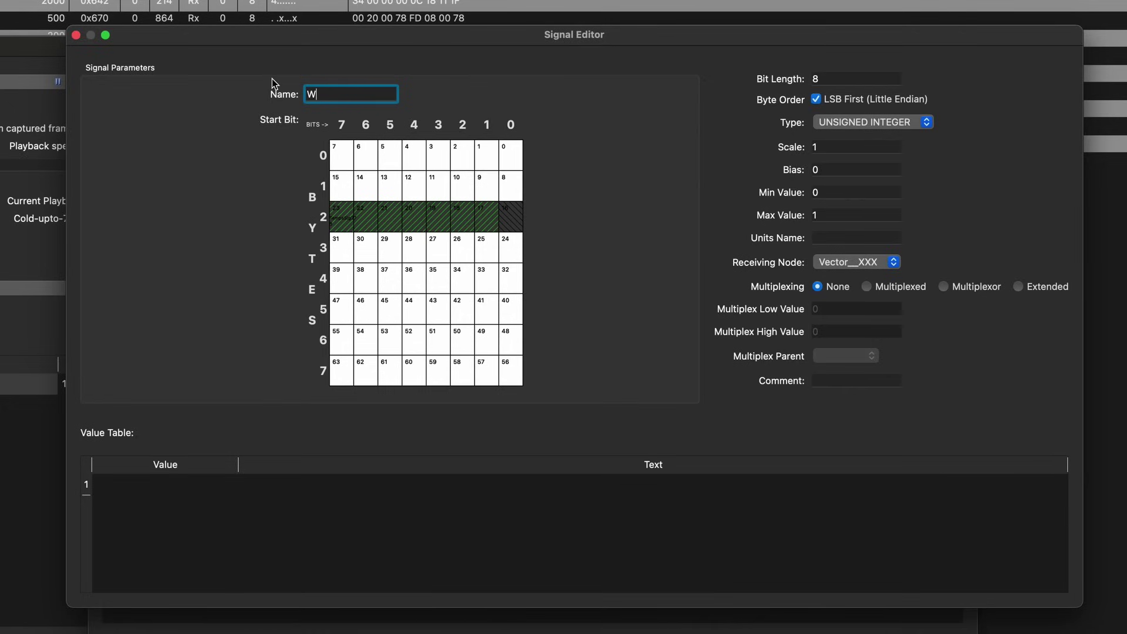
pyautogui.write('erTemp')
pyautogui.click(78, 35)
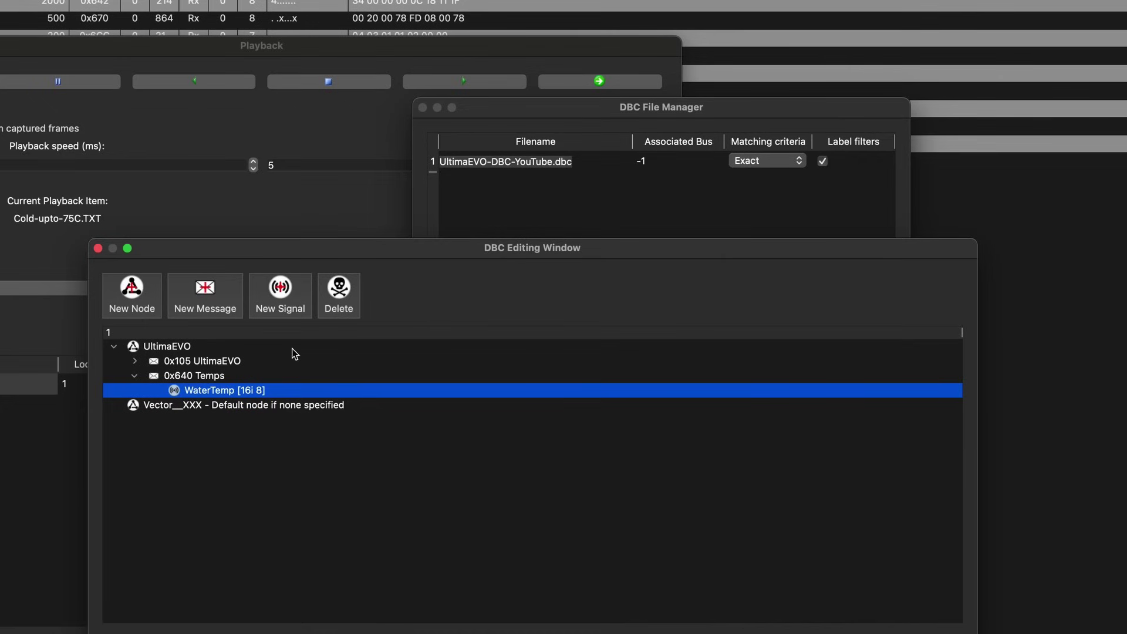
# Step: Add a second signal to the Temps message, set its start bit to 24 and name it OilTemp
pyautogui.click(282, 298)
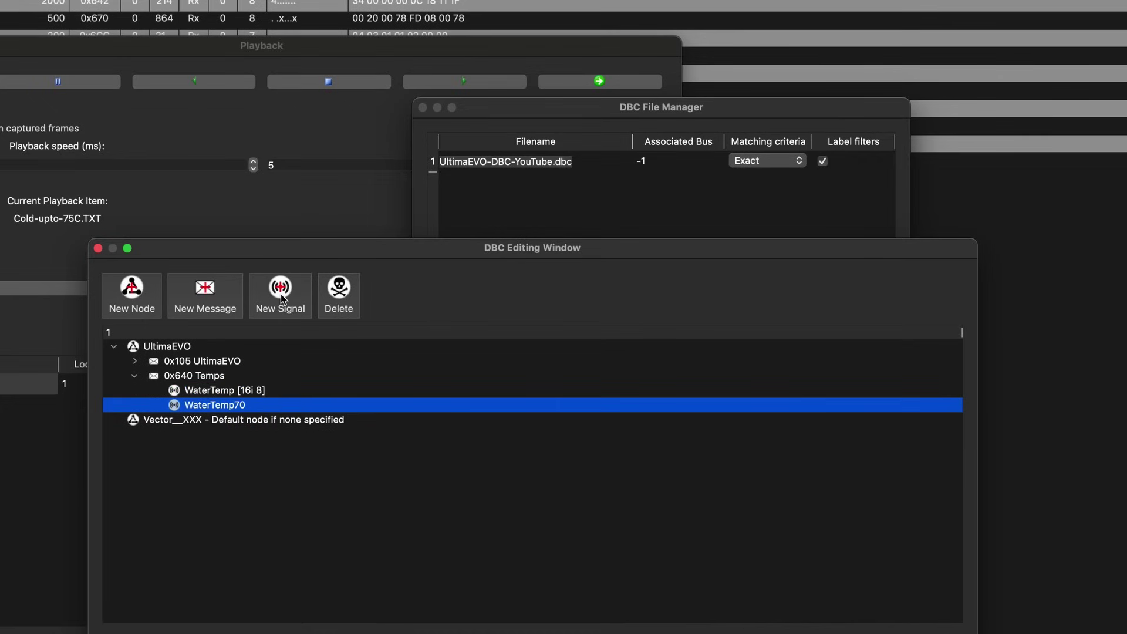
pyautogui.doubleClick(230, 404)
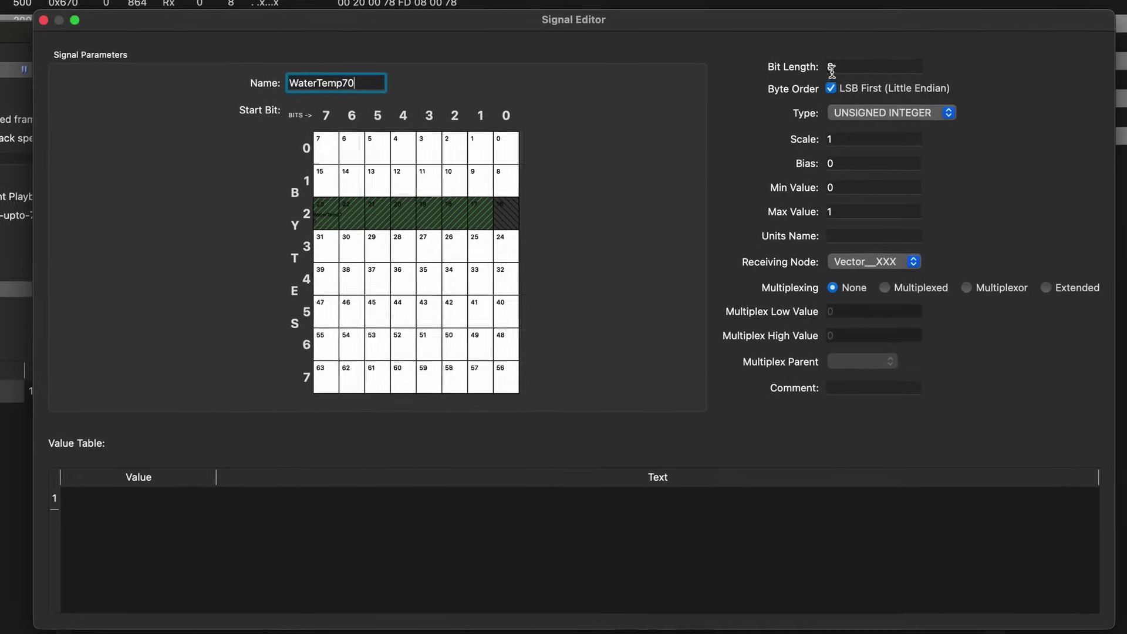
pyautogui.click(512, 252)
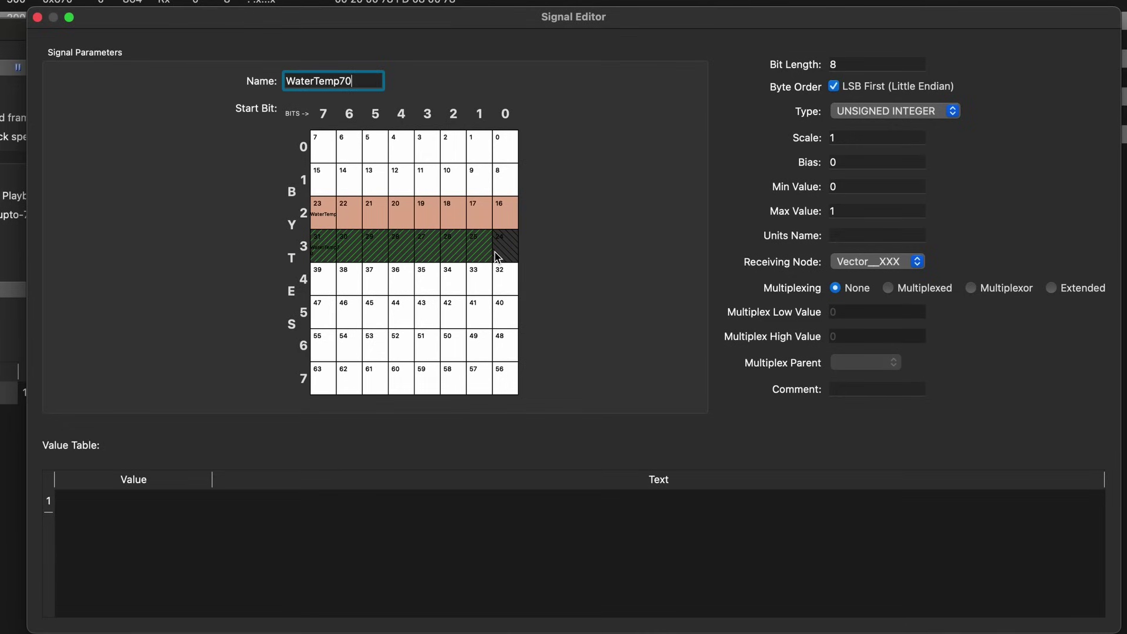
pyautogui.moveTo(364, 81); pyautogui.dragTo(282, 82)
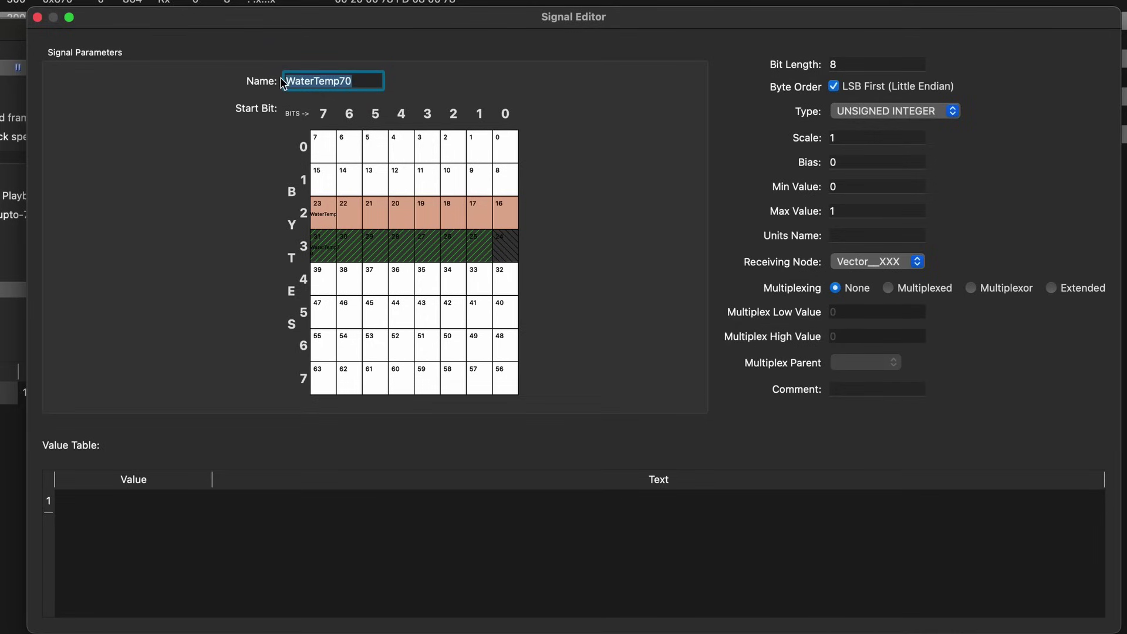
pyautogui.write('OilTemp')
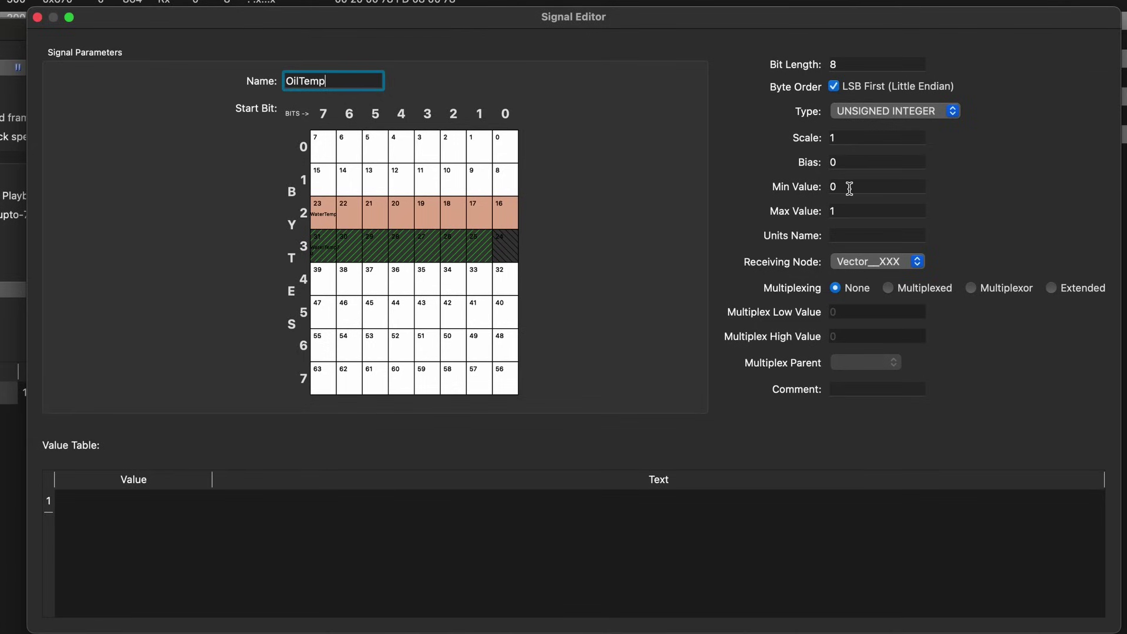
# Step: Close the OilTemp signal's editor and save the DBC as UltimaEVO-DBC-YouTube in the DBC Files folder, replacing the existing file
pyautogui.click(854, 236)
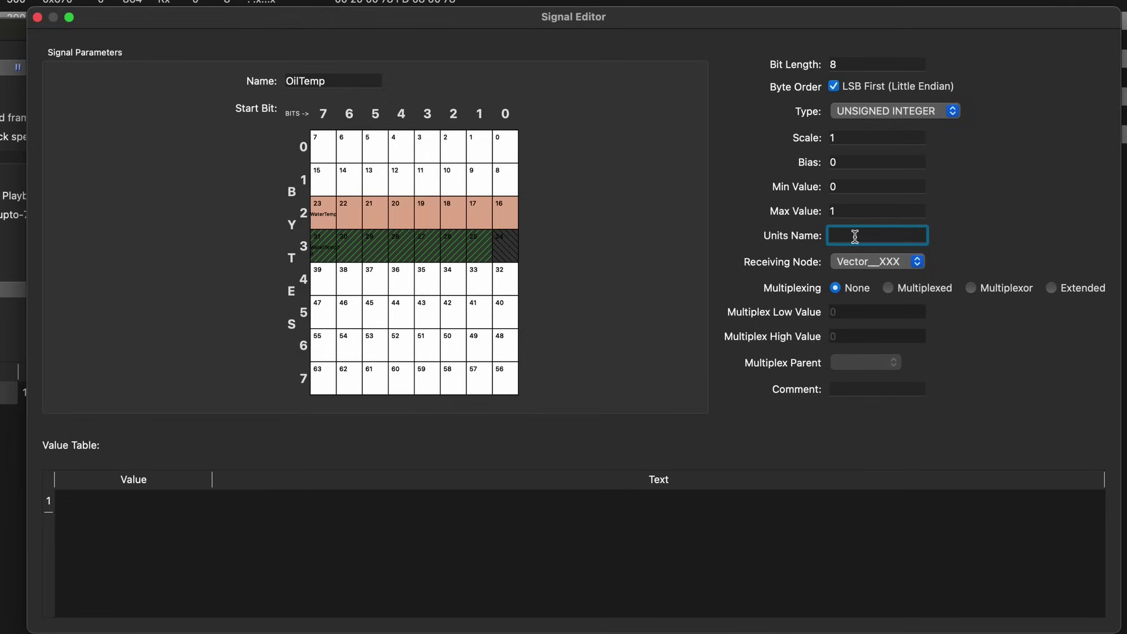
pyautogui.click(37, 17)
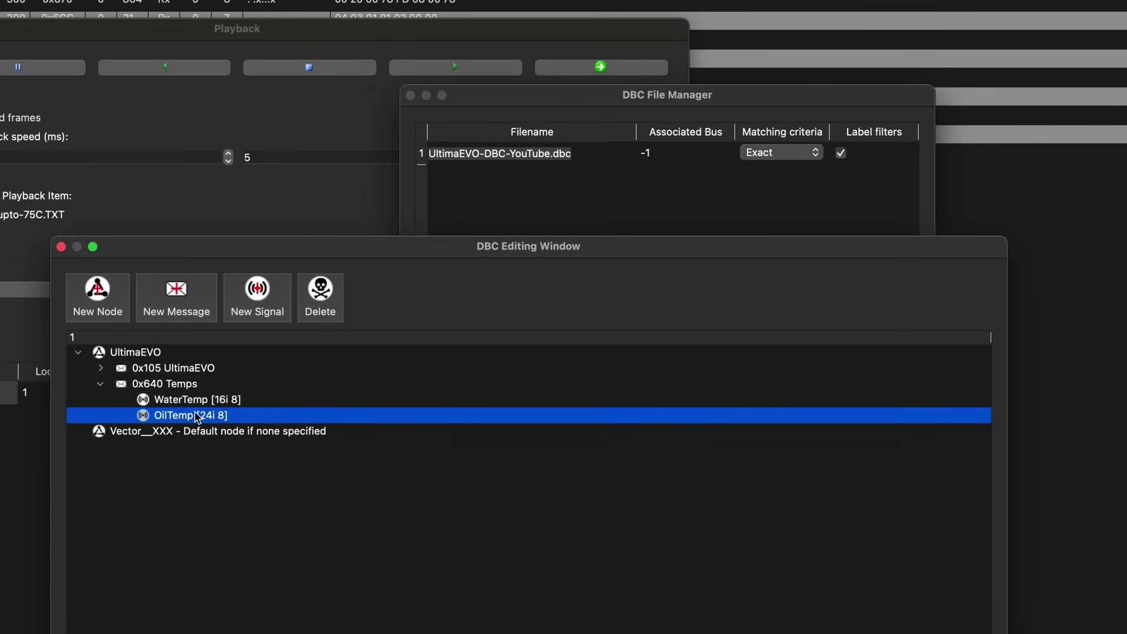
pyautogui.click(562, 101)
pyautogui.click(500, 162)
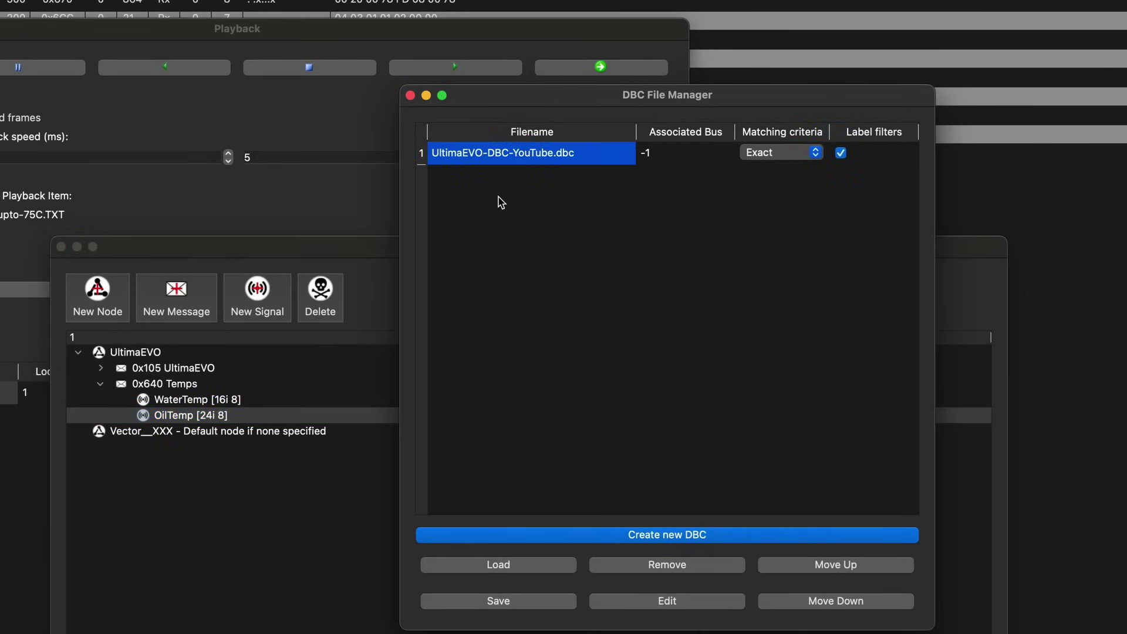
pyautogui.click(505, 602)
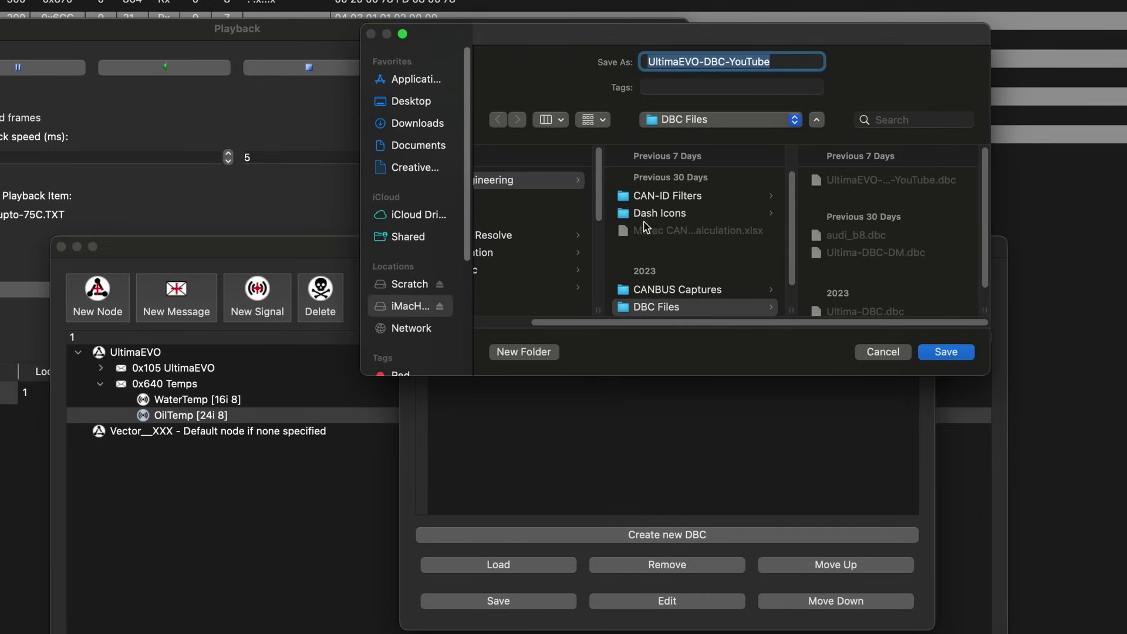
pyautogui.click(943, 352)
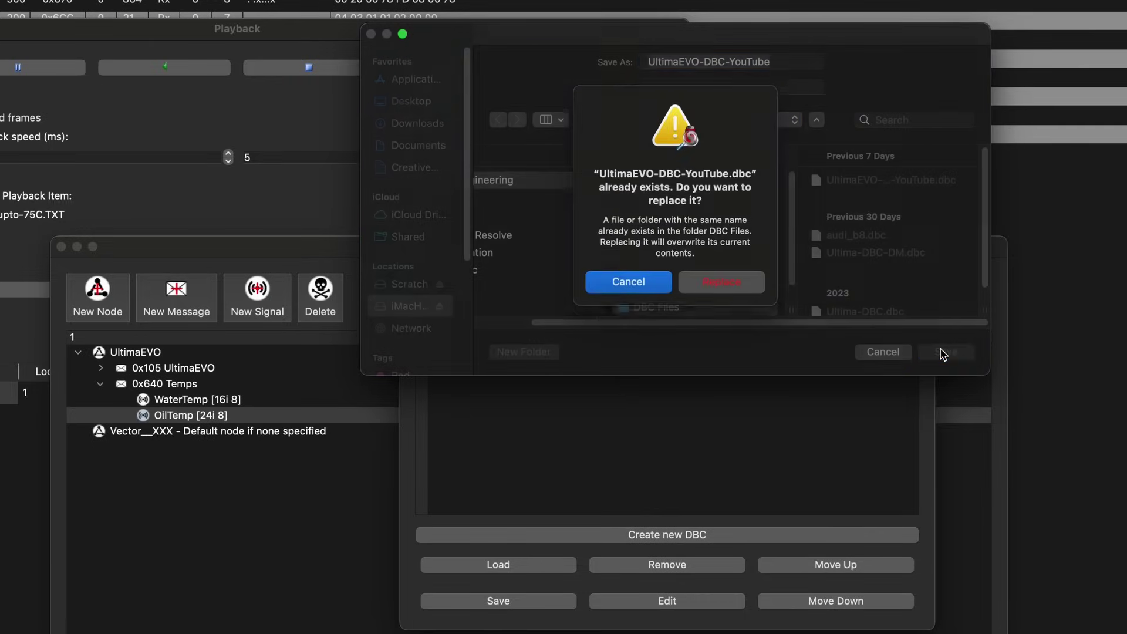
pyautogui.click(722, 284)
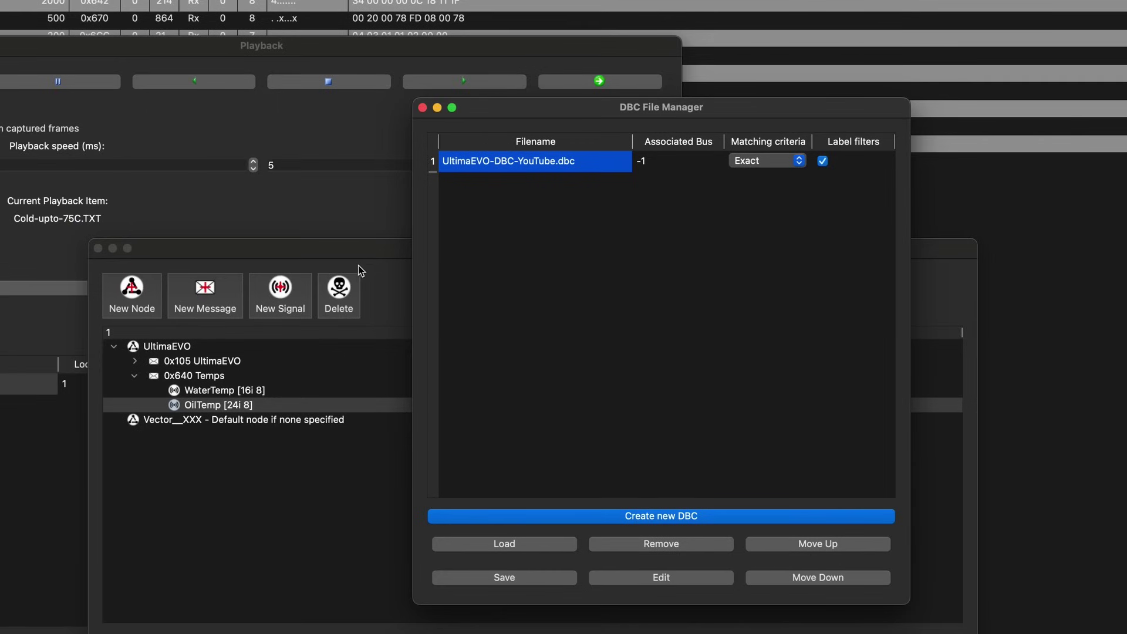
# Step: Play back Cold-upto-75C.TXT and interpret the captured frames with all rows expanded in the main frame list
pyautogui.click(361, 251)
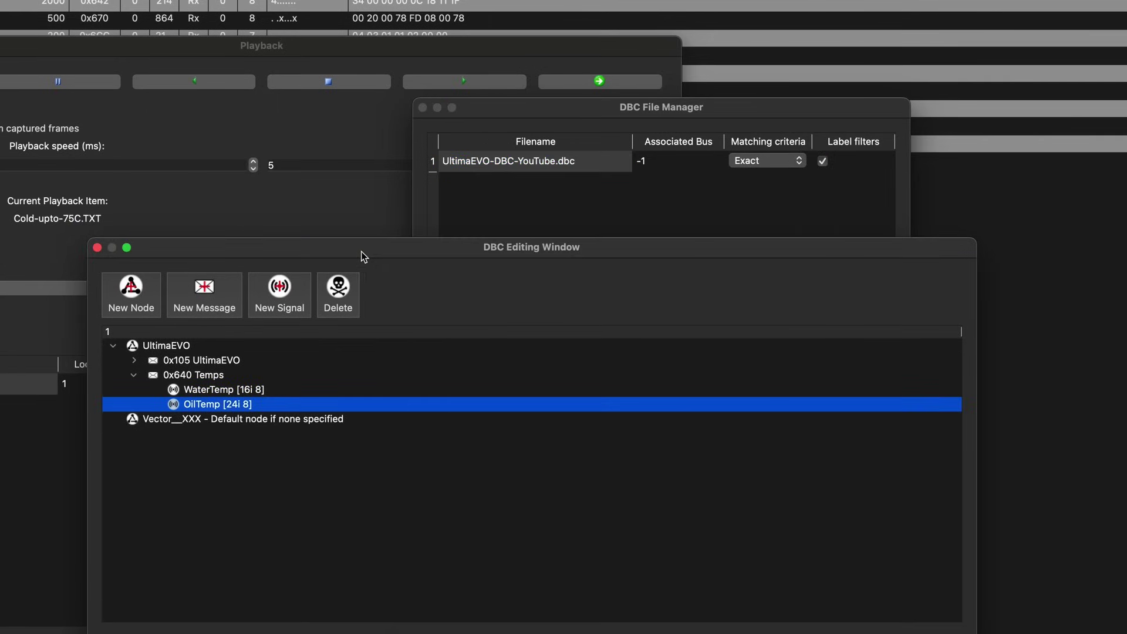
pyautogui.click(407, 51)
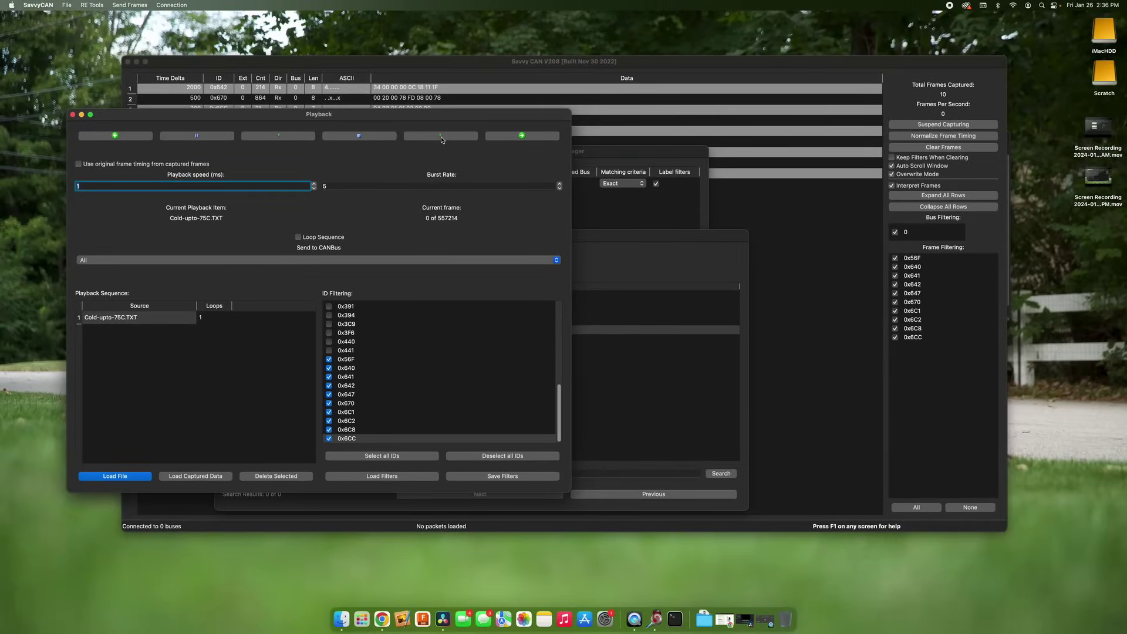
pyautogui.click(442, 137)
pyautogui.click(490, 64)
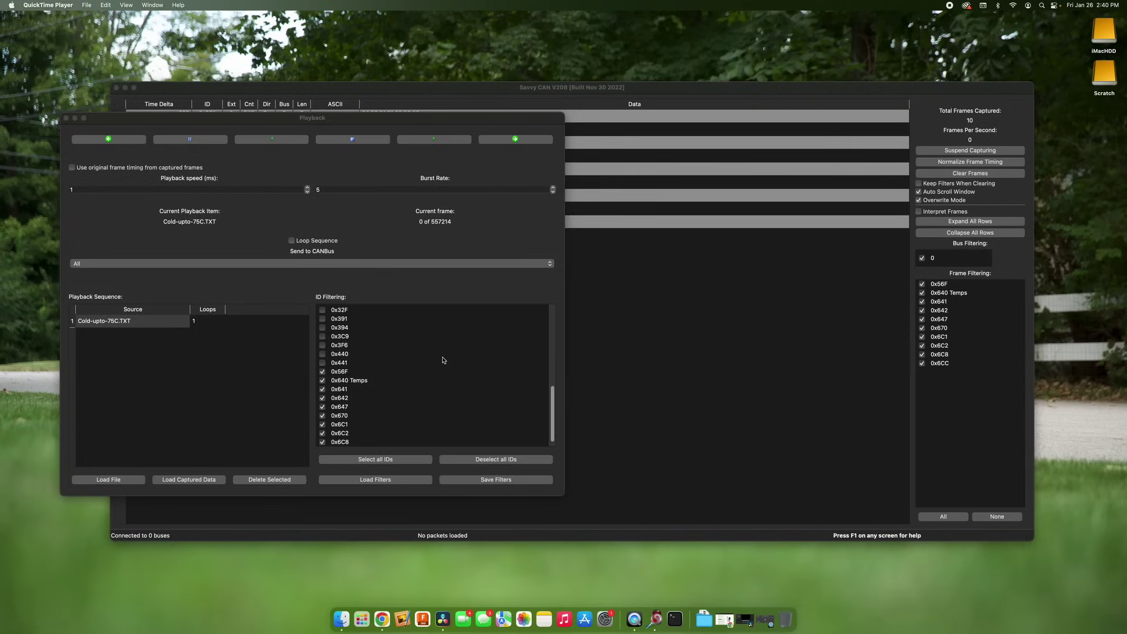
pyautogui.click(435, 142)
pyautogui.click(435, 142)
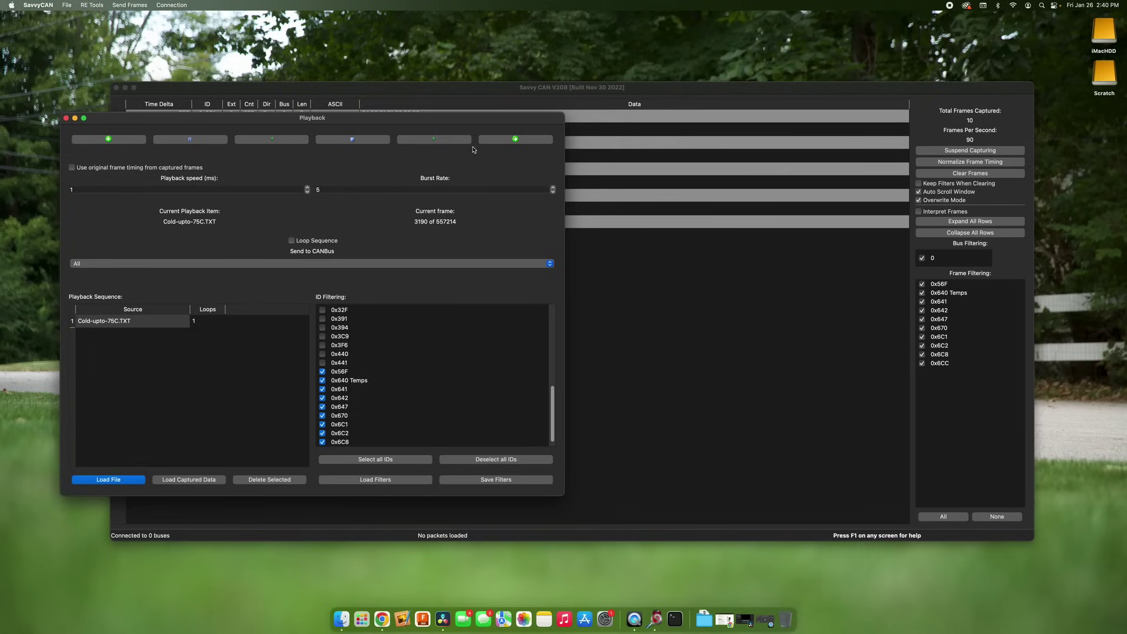
pyautogui.click(562, 92)
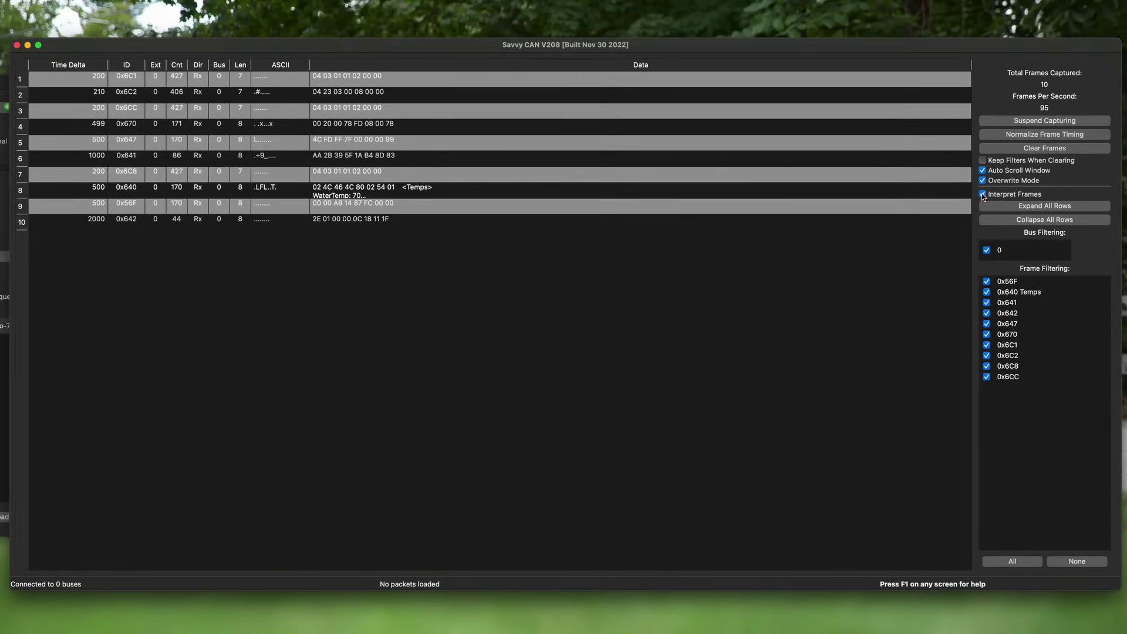
pyautogui.click(1033, 205)
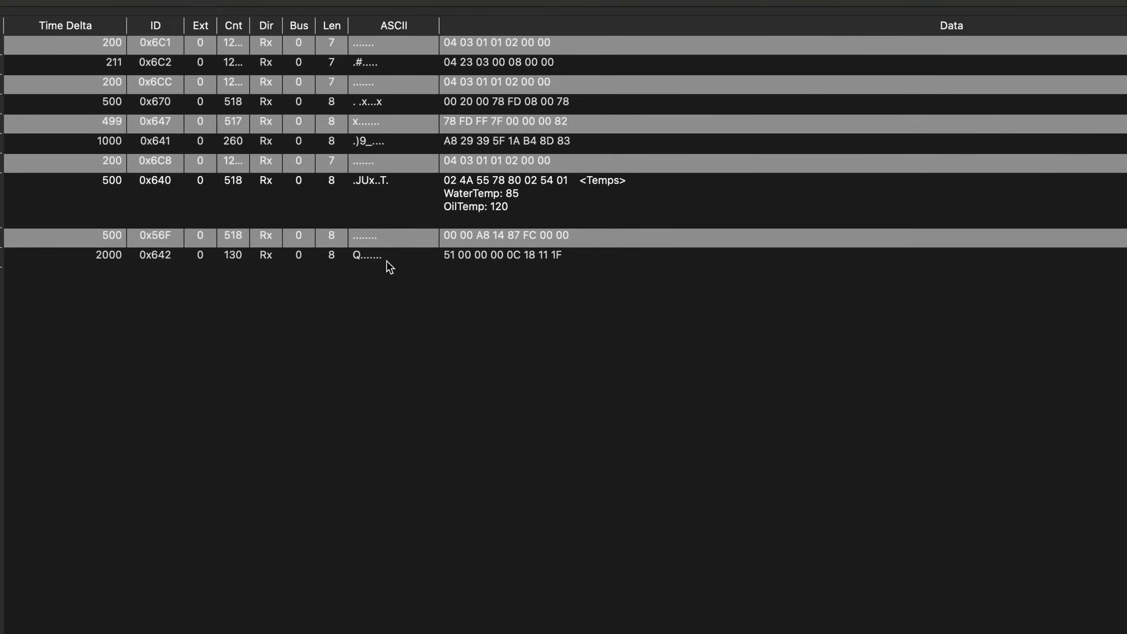
# Step: Reopen UltimaEVO-DBC-YouTube.dbc for editing and rename the 0x640 Temps signal with start bit 24 as WaterTemp
pyautogui.press('super+grave')
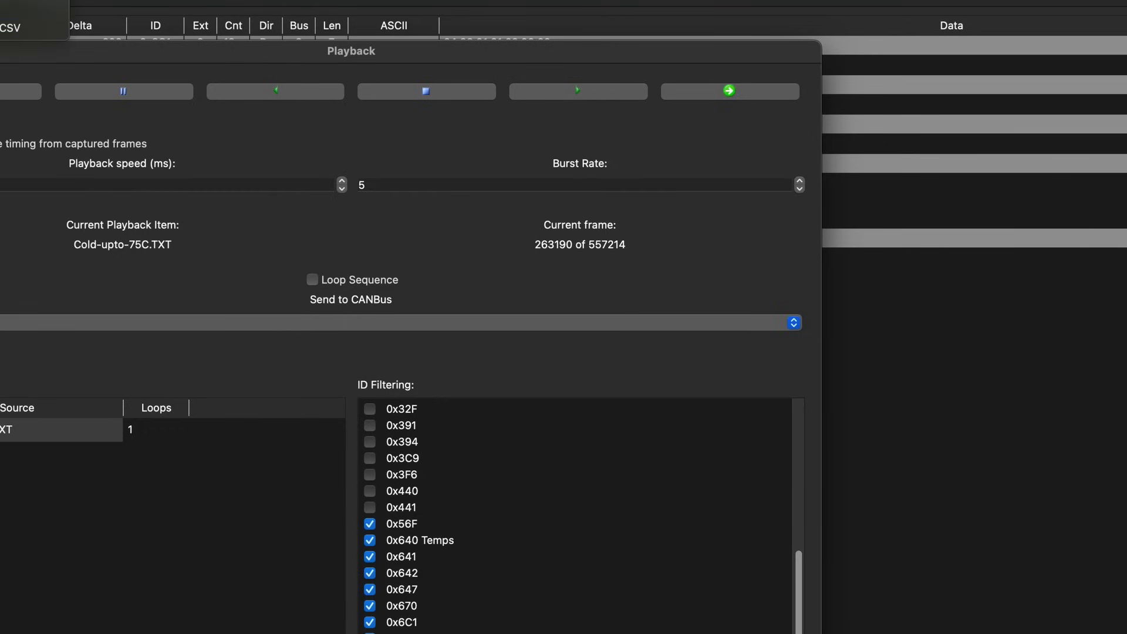
pyautogui.press('super+d')
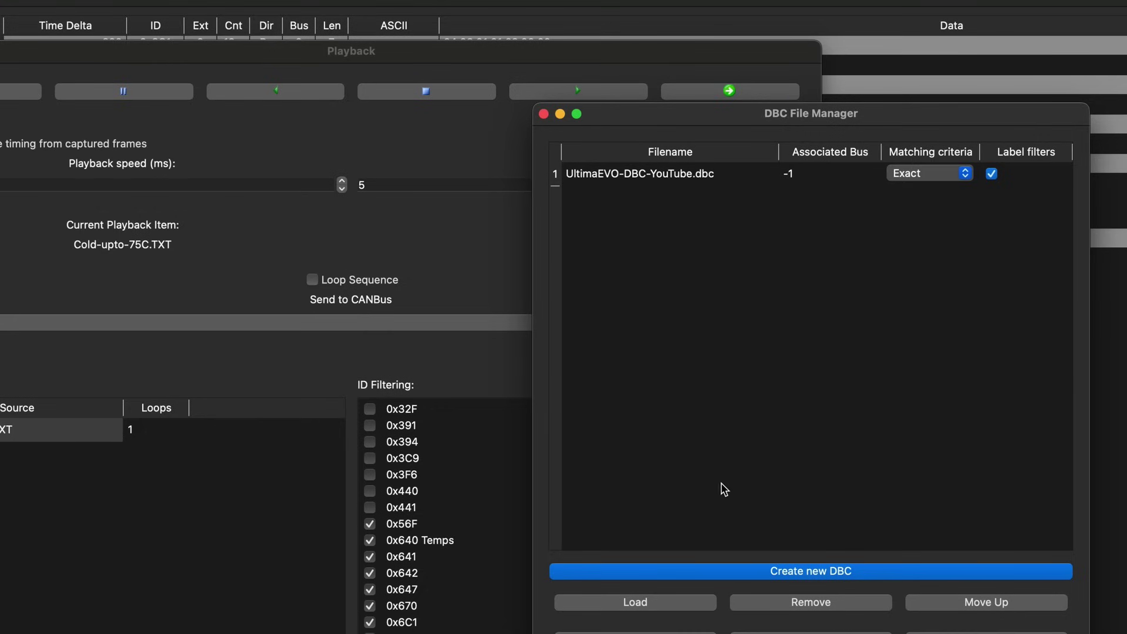
pyautogui.doubleClick(665, 176)
pyautogui.click(199, 382)
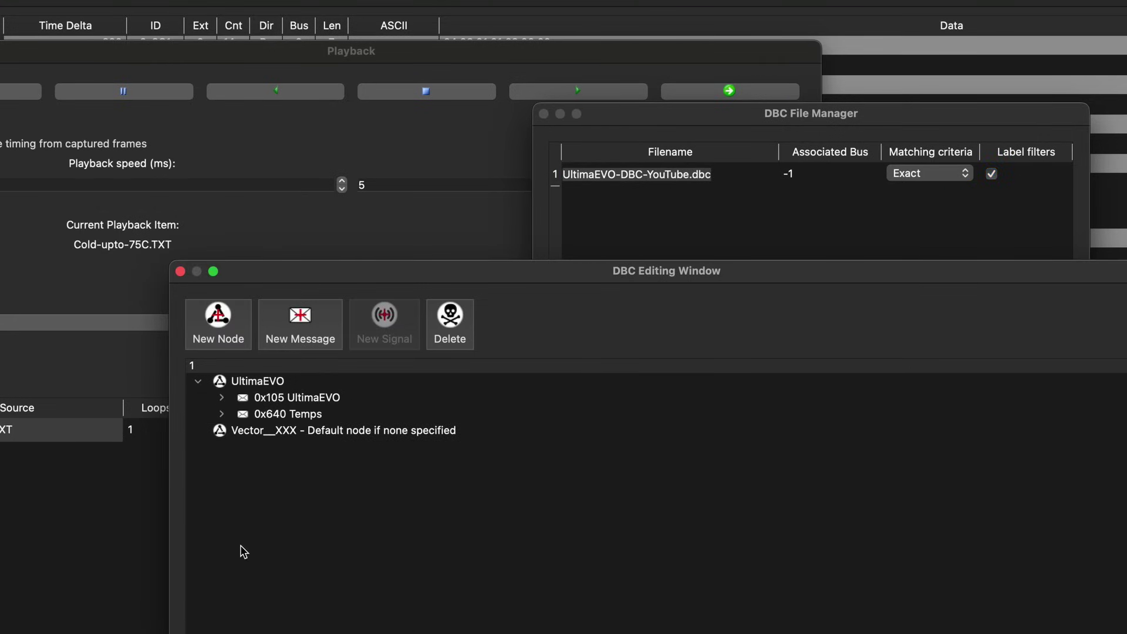
pyautogui.click(222, 414)
pyautogui.doubleClick(319, 430)
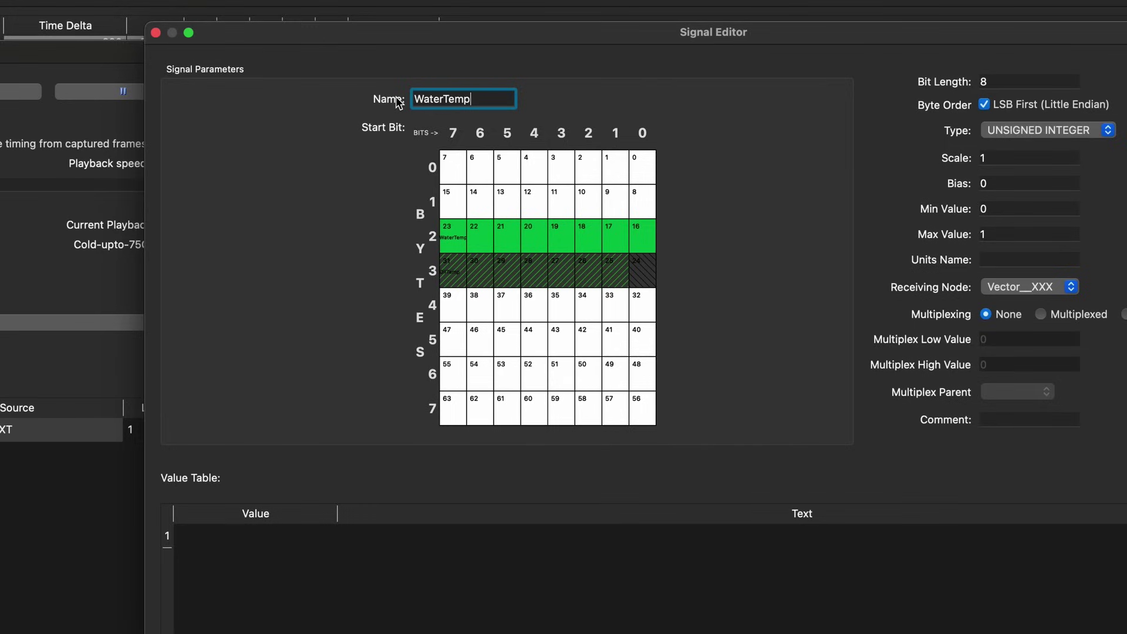
pyautogui.click(156, 33)
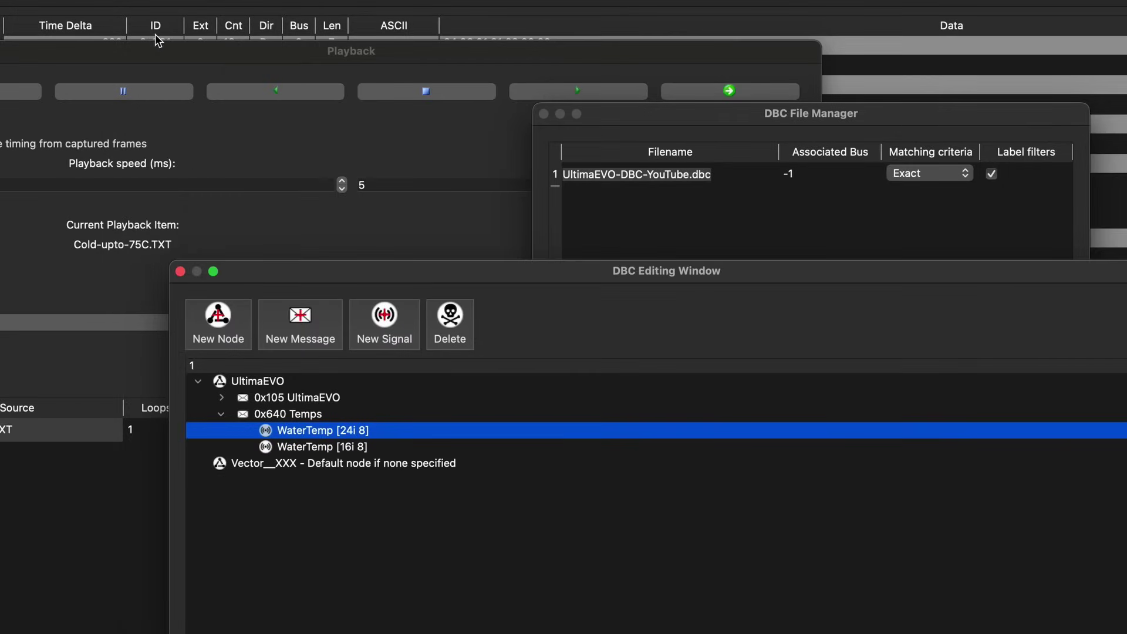
# Step: Rename the Temps signal with start bit 16 as OilTemp, close the DBC editor and return to the interpreted frames
pyautogui.doubleClick(330, 451)
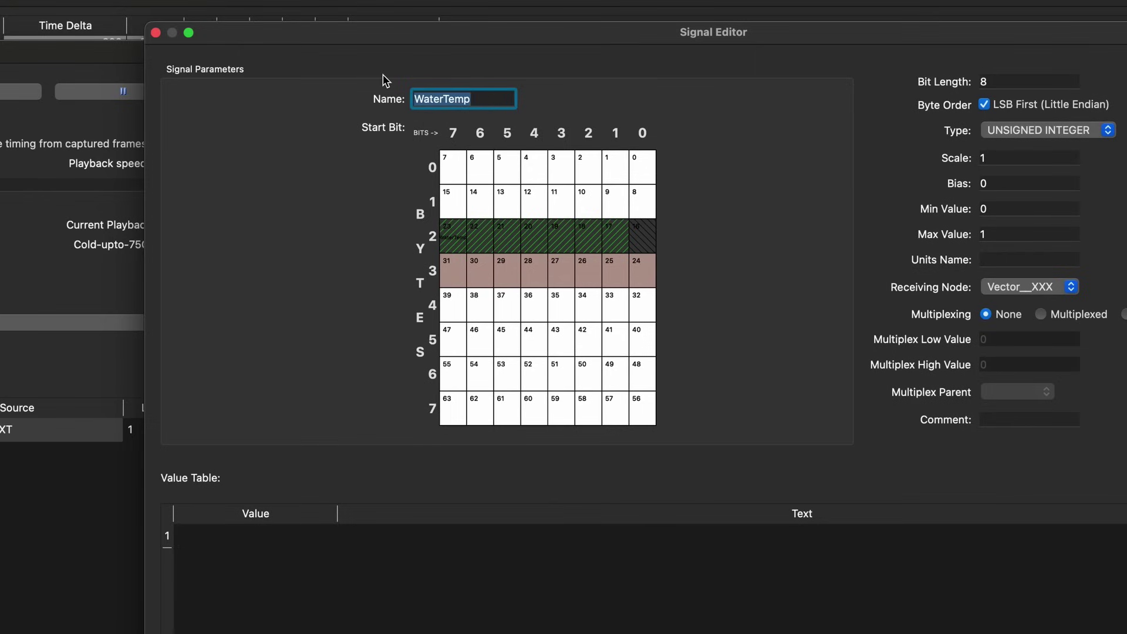
pyautogui.write('OilTemp')
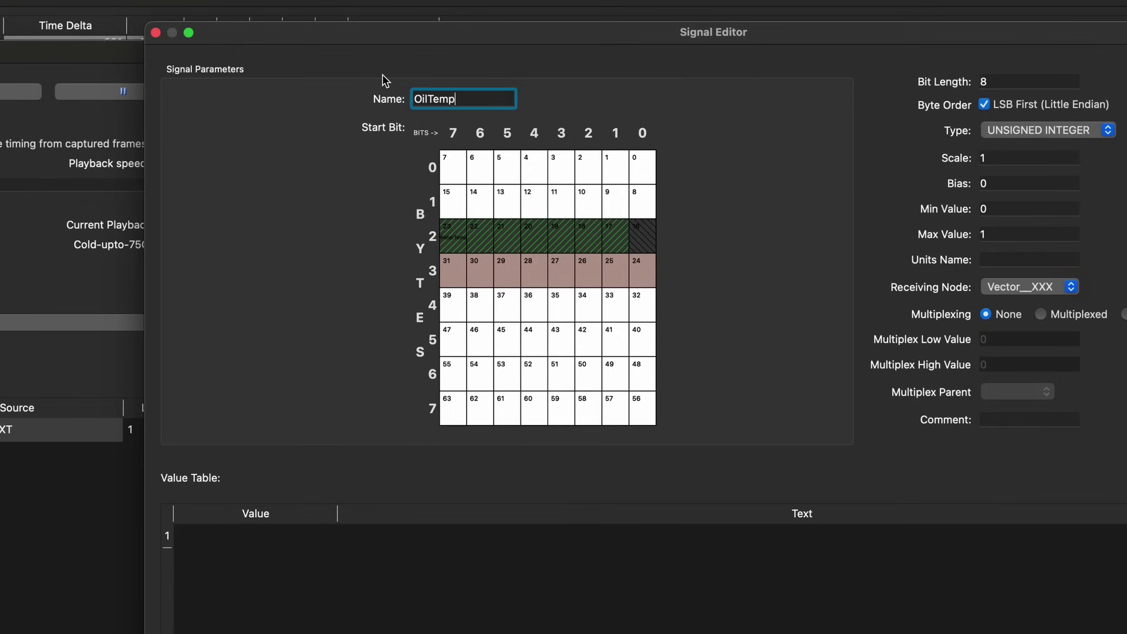
pyautogui.click(156, 33)
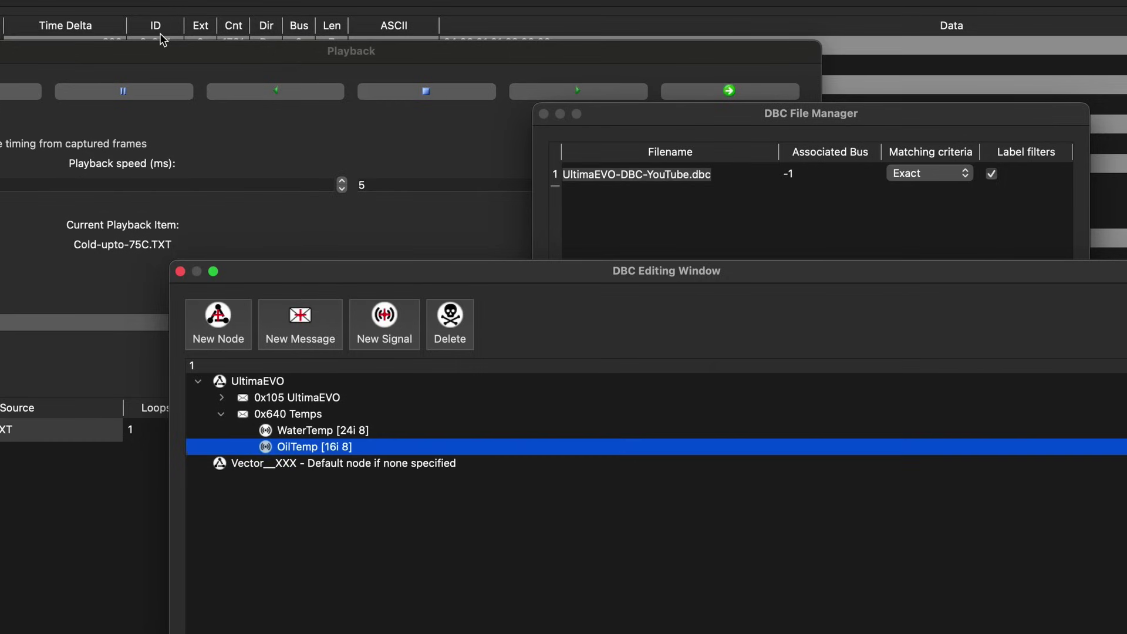
pyautogui.click(180, 272)
pyautogui.click(914, 5)
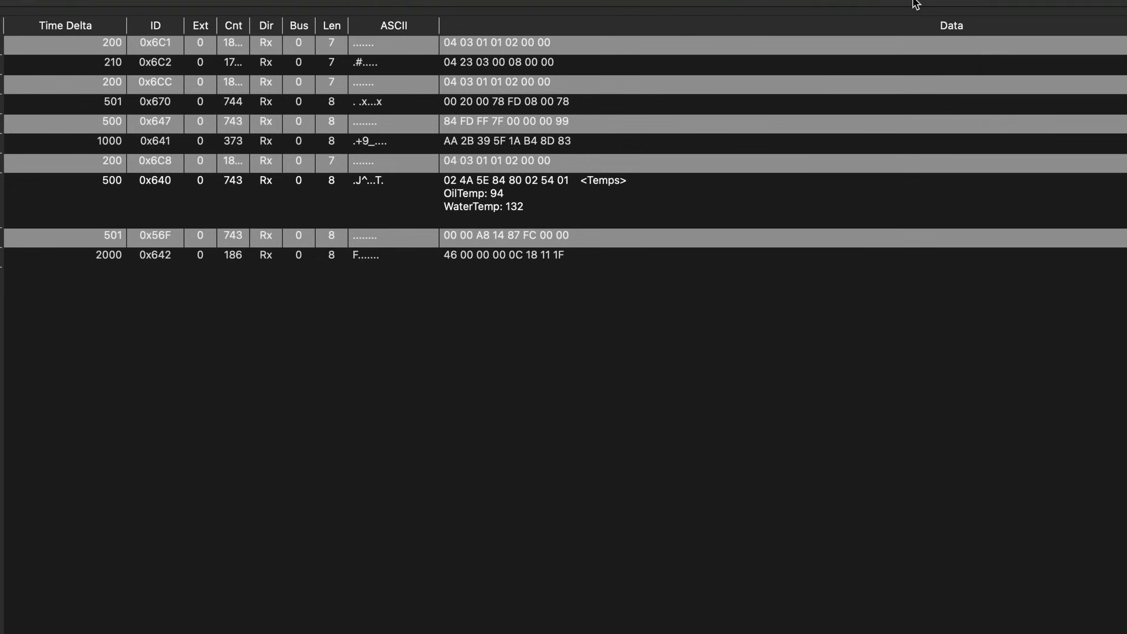
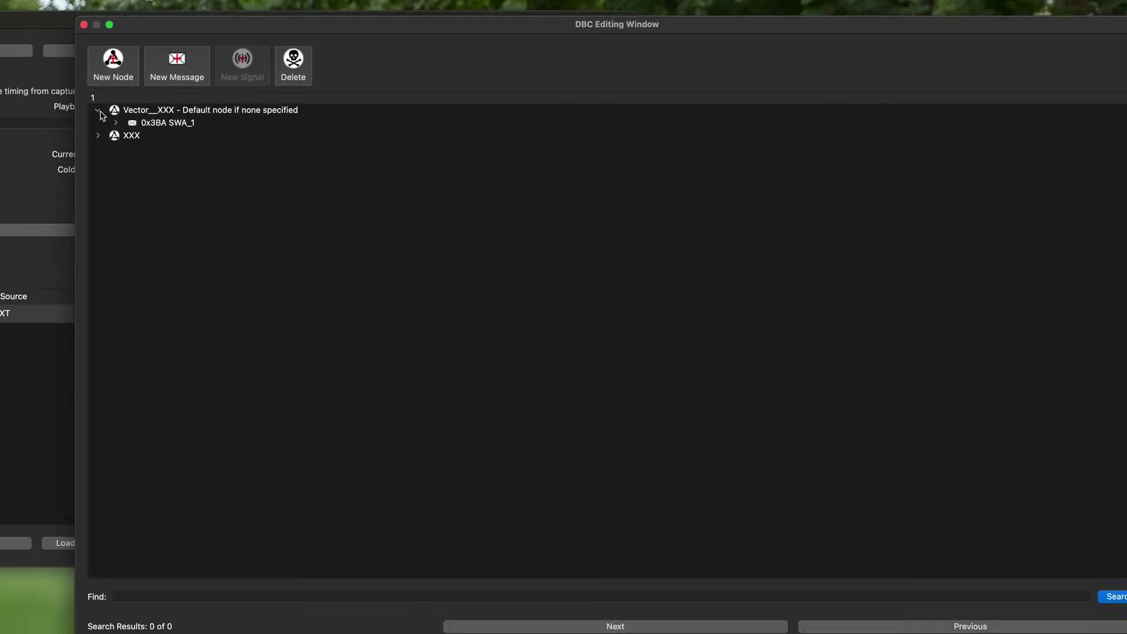
# Step: Examine the signals of the 0x3BA SWA_1 message and browse the messages under the XXX node
pyautogui.click(116, 123)
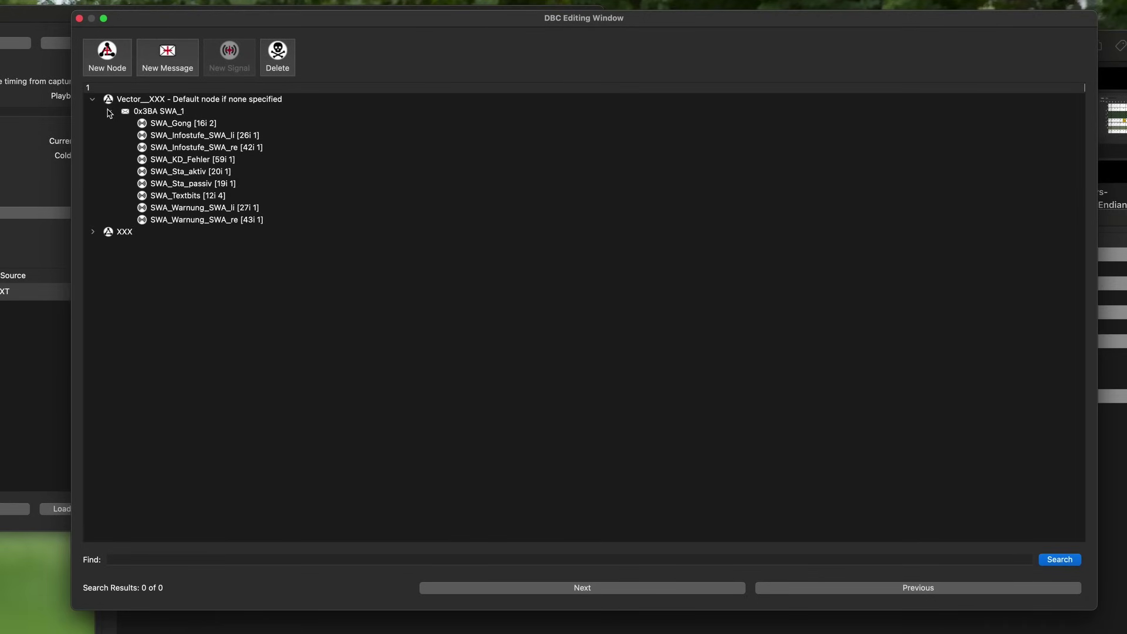
pyautogui.click(92, 233)
pyautogui.scroll(-2, 285, 384)
pyautogui.scroll(2, 155, 194)
pyautogui.click(110, 112)
pyautogui.click(93, 99)
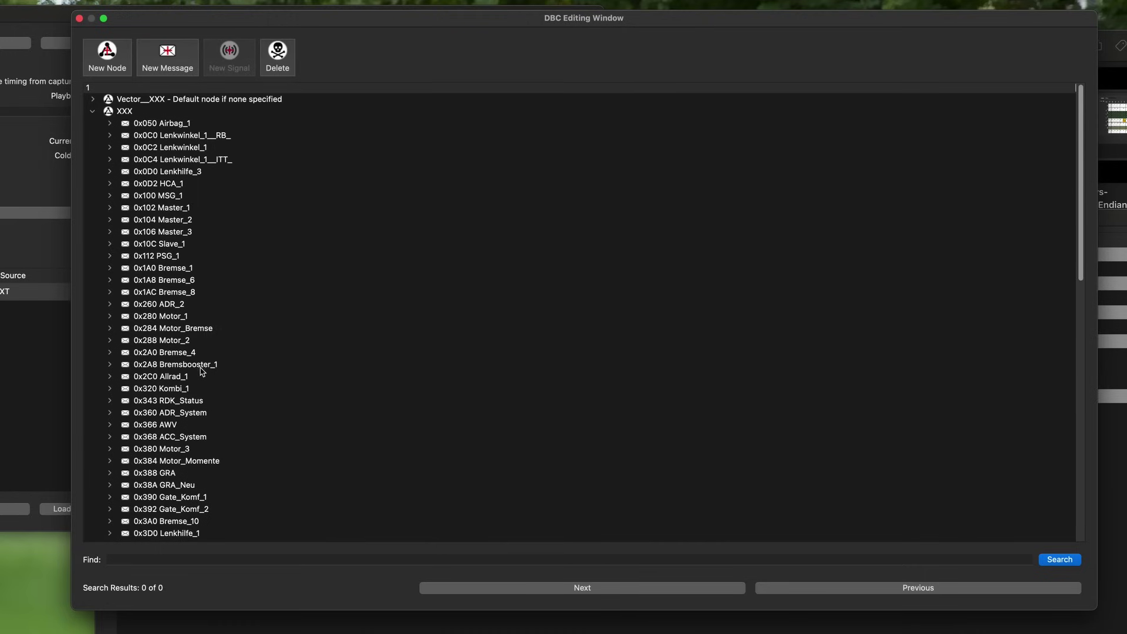
pyautogui.scroll(-2, 219, 464)
pyautogui.scroll(2, 218, 463)
pyautogui.scroll(-6, 218, 463)
pyautogui.click(110, 291)
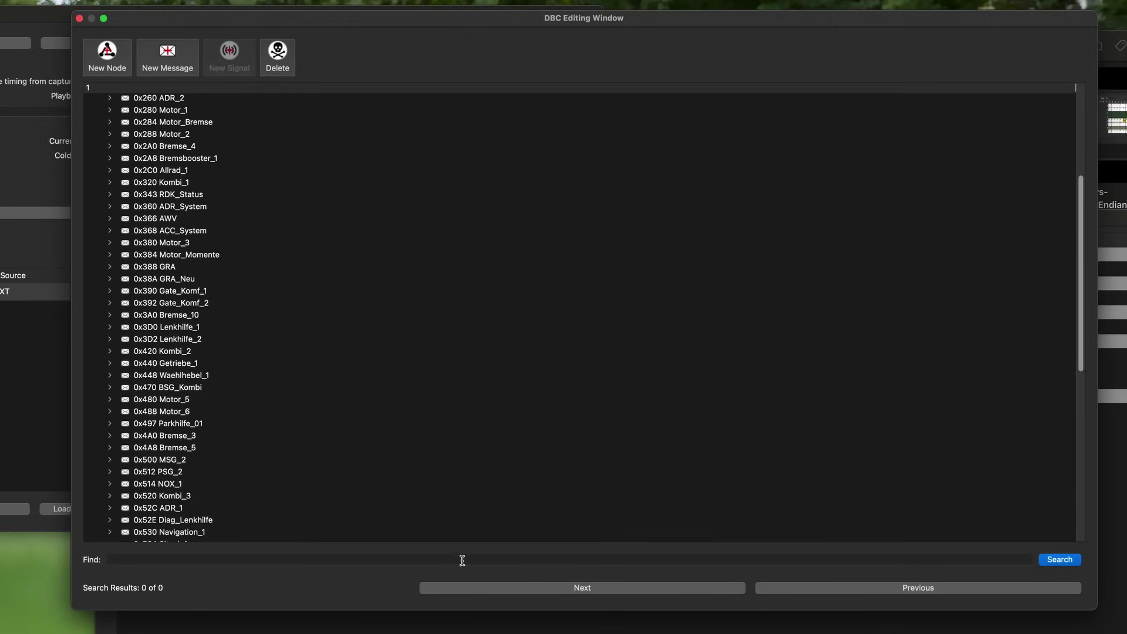
# Step: Search the DBC's messages and signals for "temp"
pyautogui.click(507, 558)
pyautogui.write('temp')
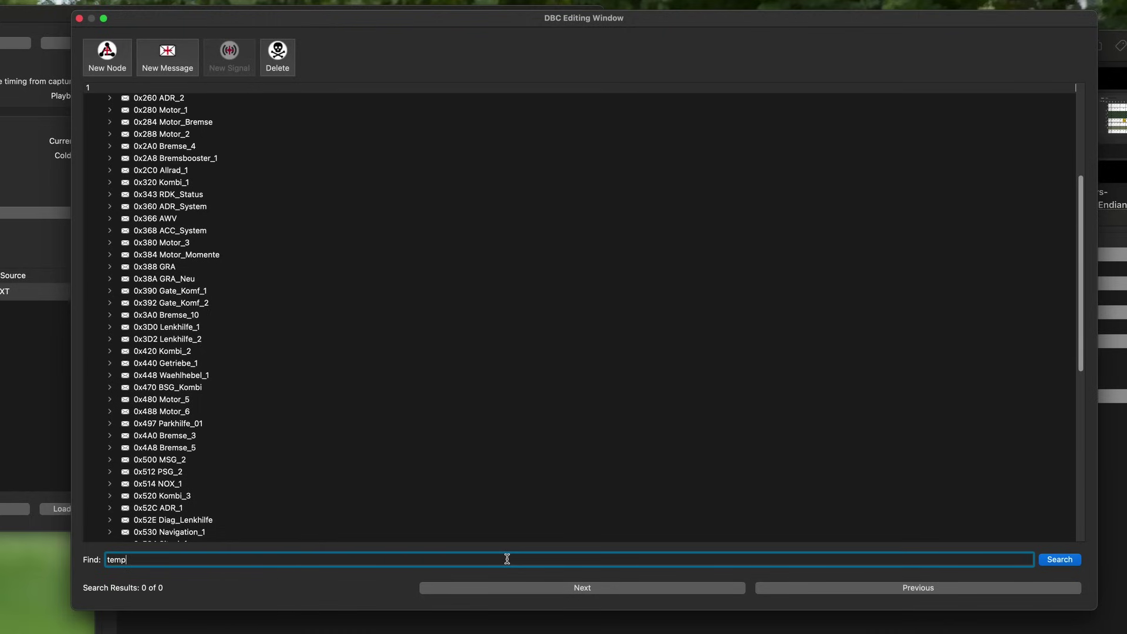
pyautogui.click(1051, 560)
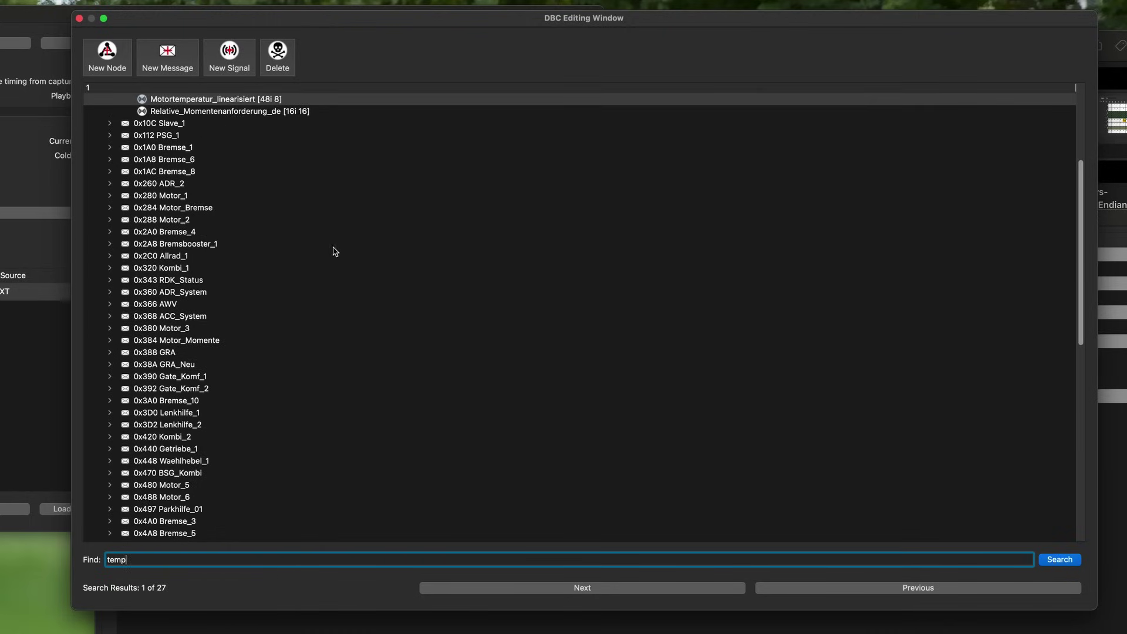
pyautogui.scroll(3, 345, 258)
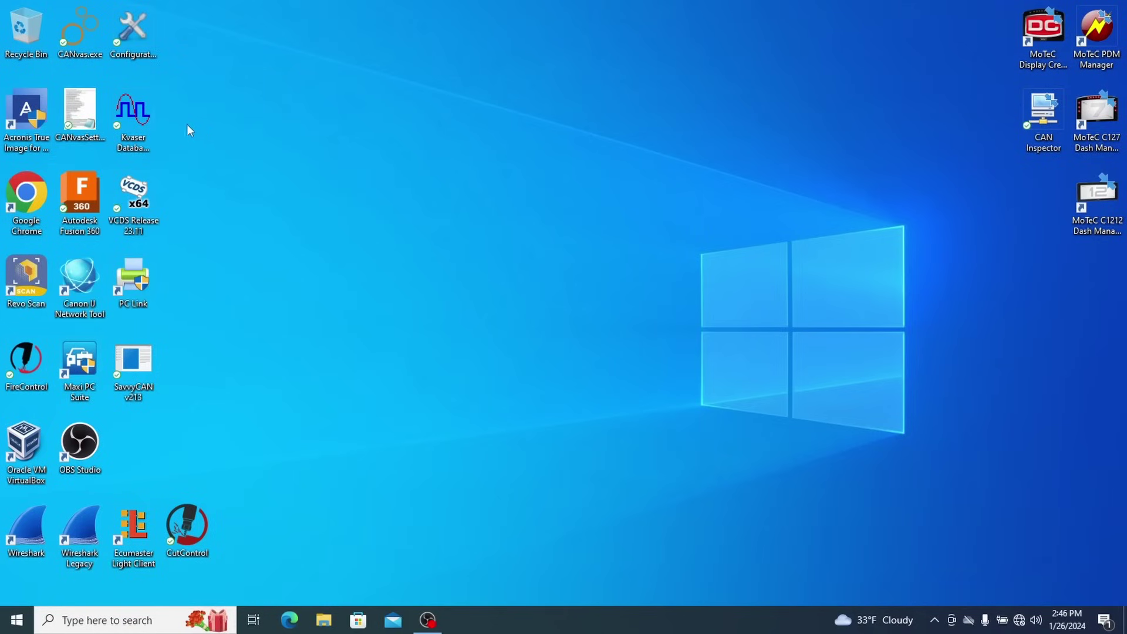
# Step: Launch Kvaser Database Editor on the Windows desktop and open vw_golf_mk4 (1).dbc from the Downloads folder
pyautogui.doubleClick(131, 117)
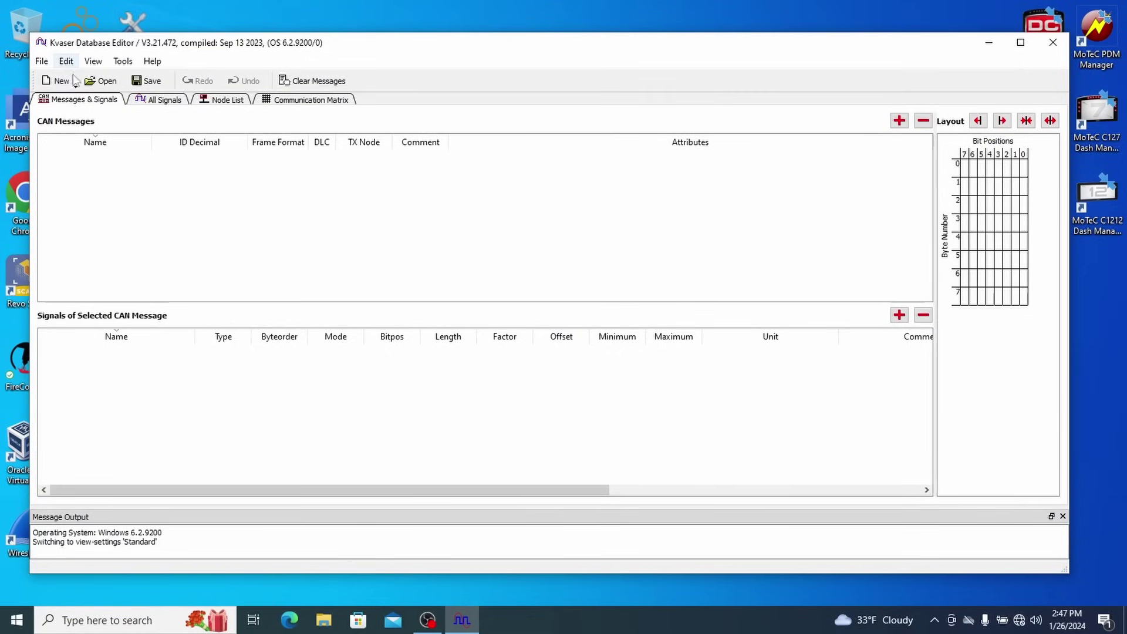
pyautogui.click(101, 81)
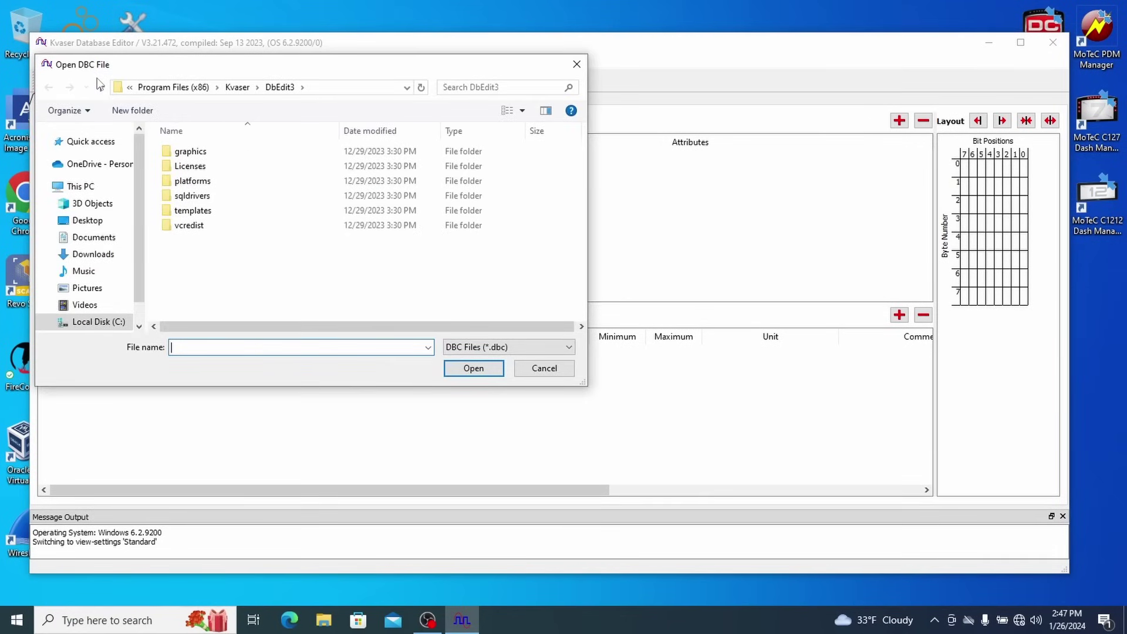
pyautogui.click(93, 253)
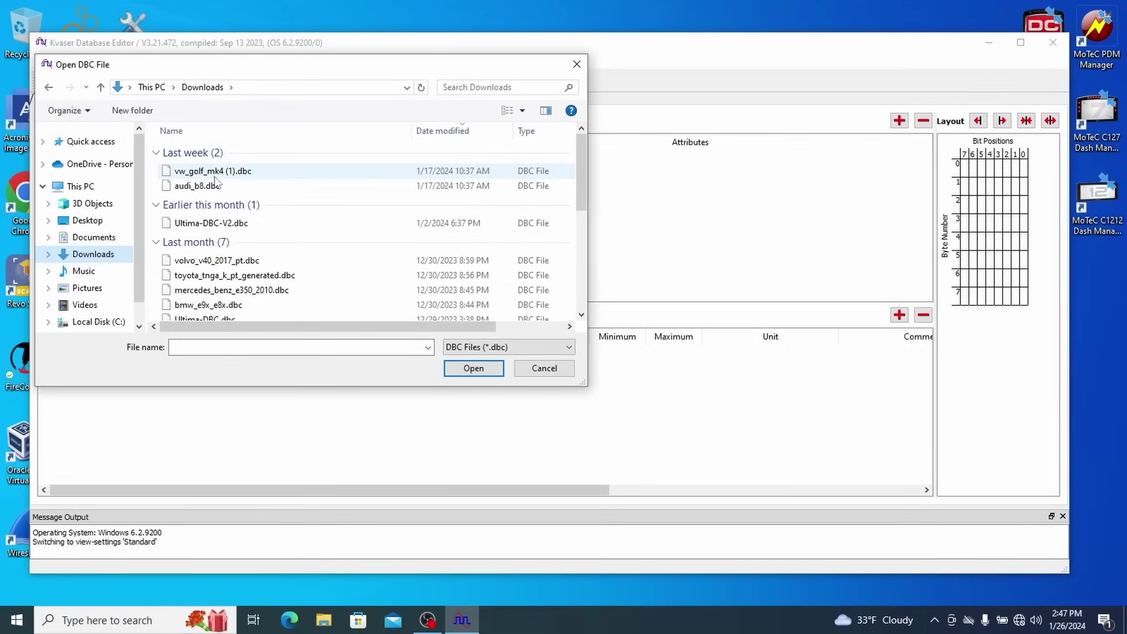
pyautogui.doubleClick(210, 172)
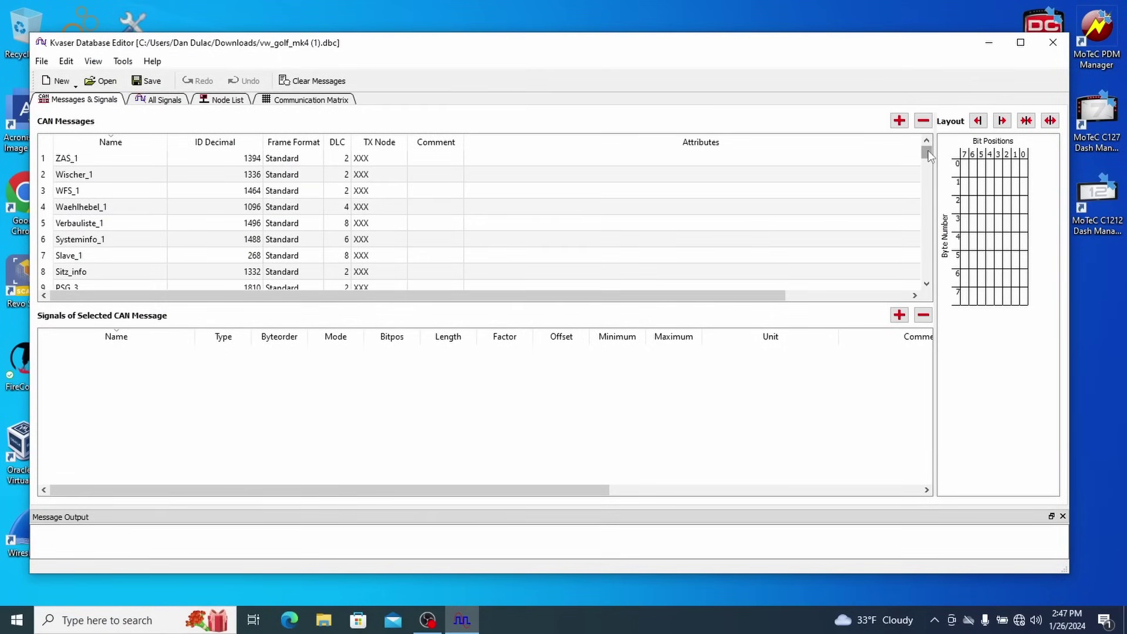
# Step: Select the Motor_1 message in the CAN message list to examine its signals and bit layout
pyautogui.moveTo(928, 150); pyautogui.dragTo(971, 189)
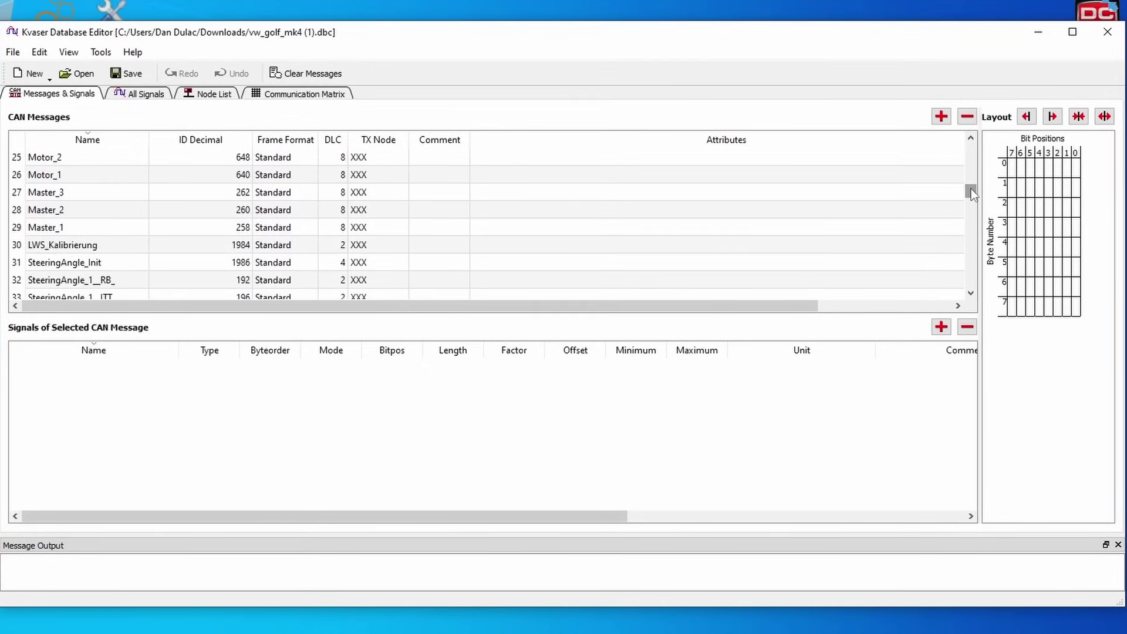
pyautogui.click(971, 142)
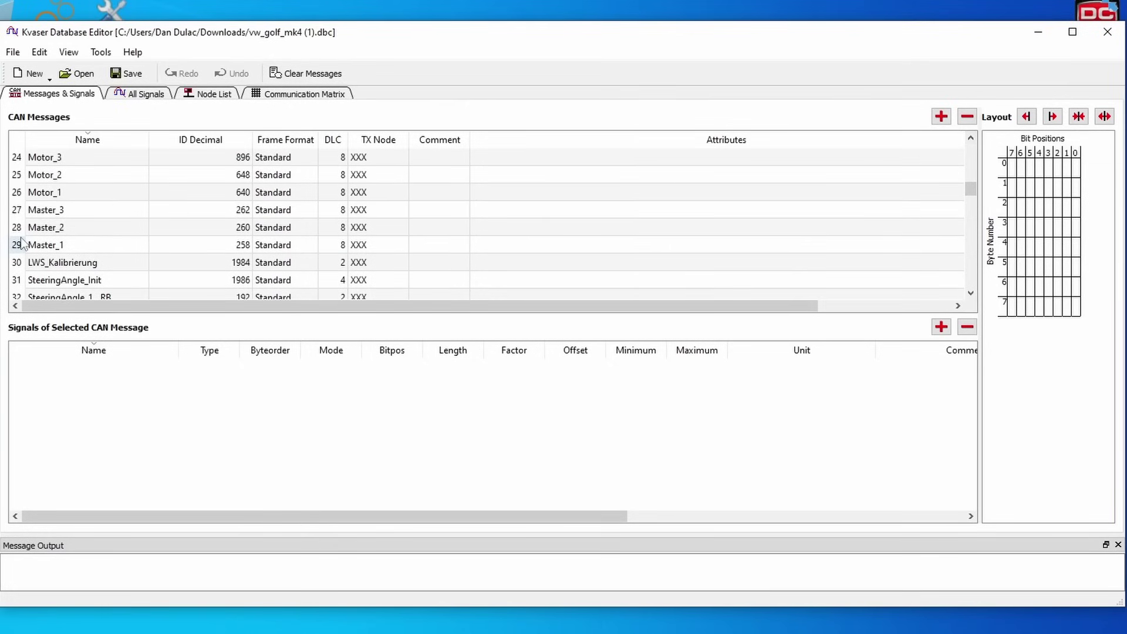
pyautogui.click(74, 194)
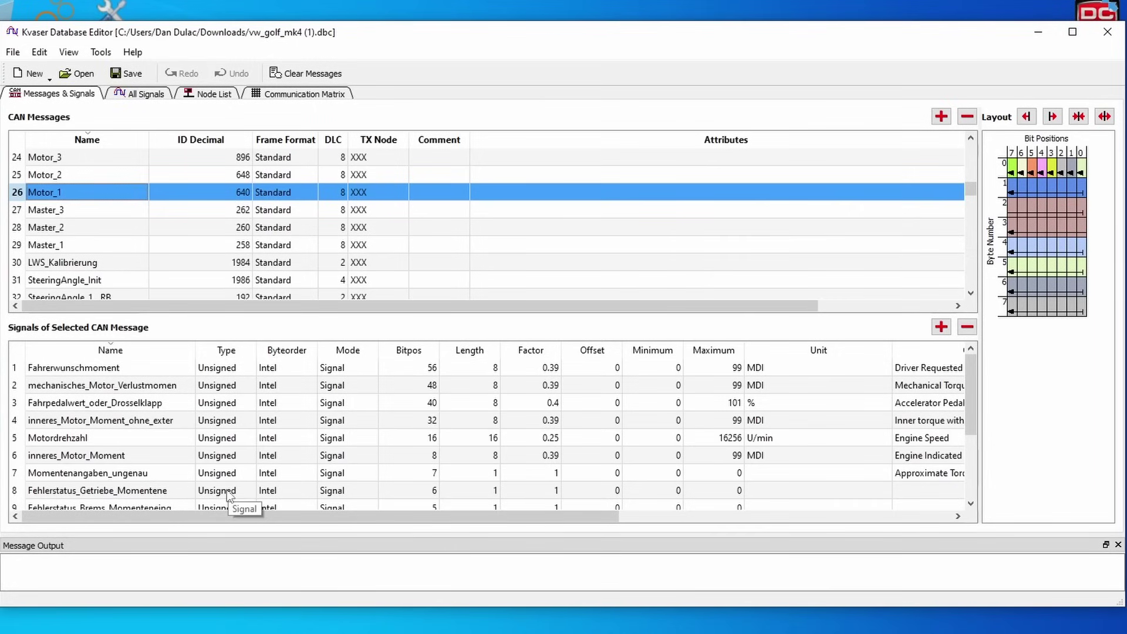
# Step: Examine the length, factor, unit and comment of the Motordrehzahl and Fahrpedalwert_oder_Drosselklapp signals in Motor_1
pyautogui.click(83, 439)
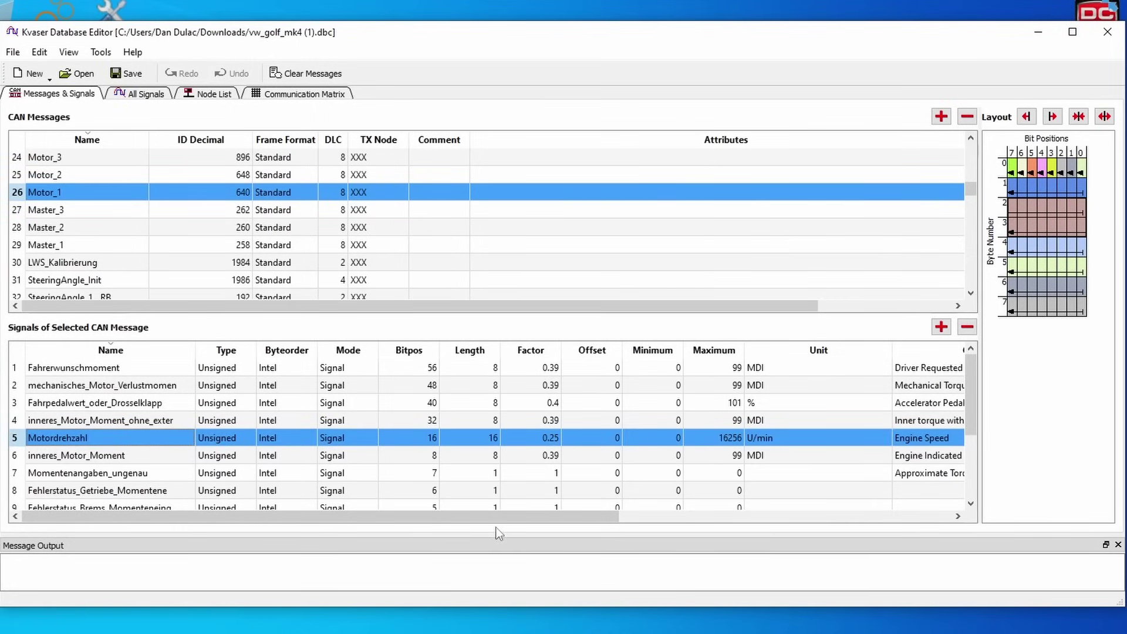
pyautogui.moveTo(495, 517); pyautogui.dragTo(550, 511)
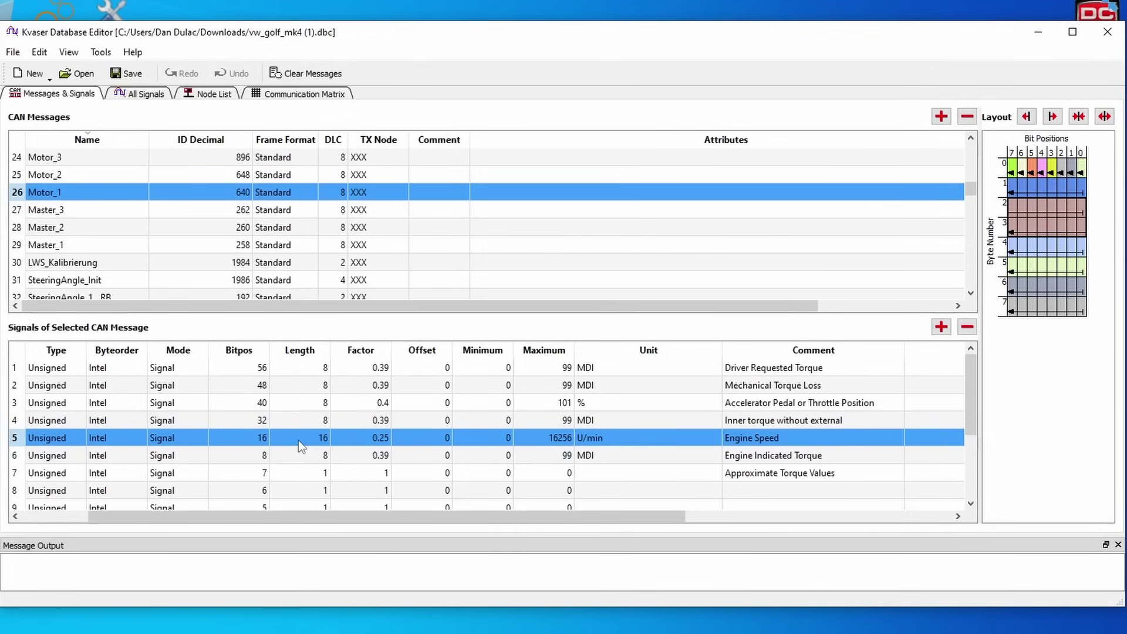
pyautogui.click(761, 408)
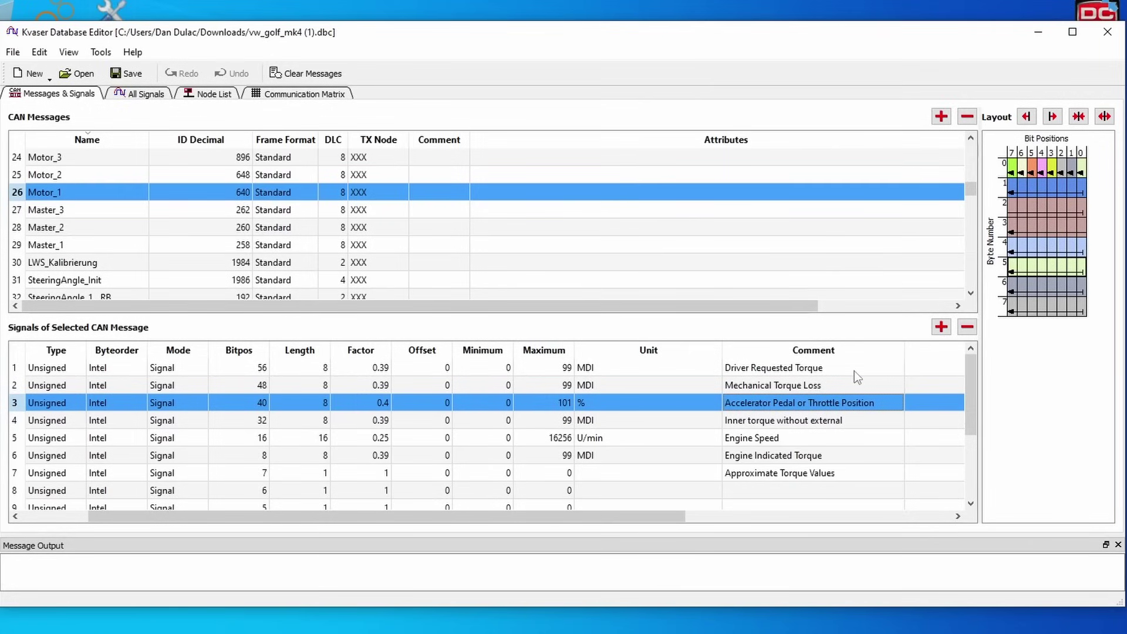
# Step: Browse the database's complete signal list from its first entry, looking through the signals of each transmitting message
pyautogui.click(139, 95)
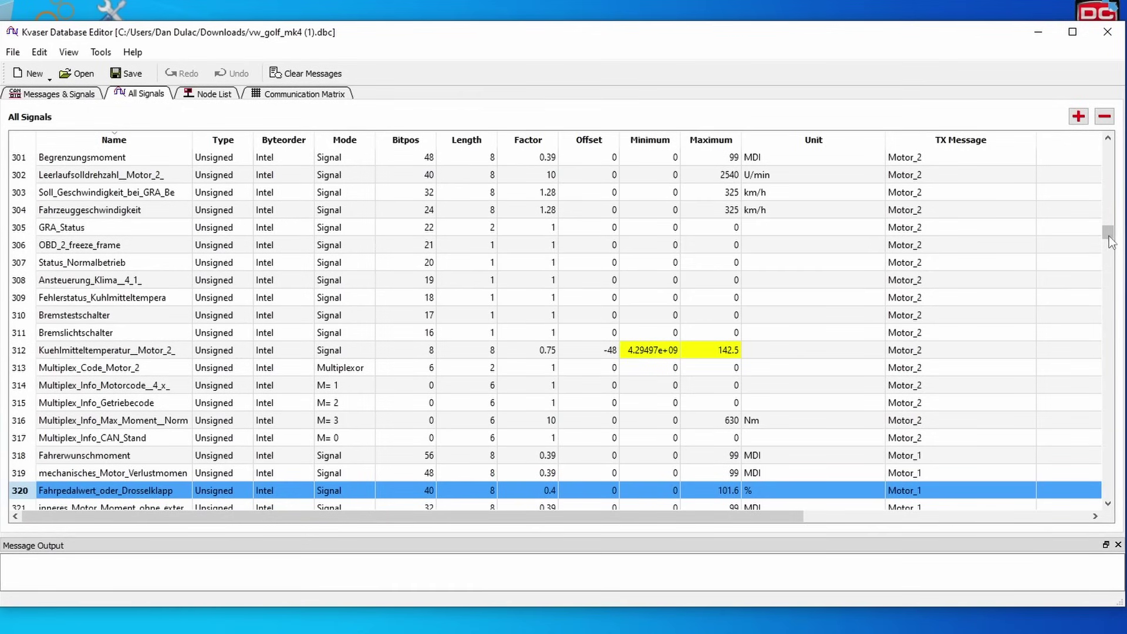
pyautogui.moveTo(1109, 236); pyautogui.dragTo(1109, 135)
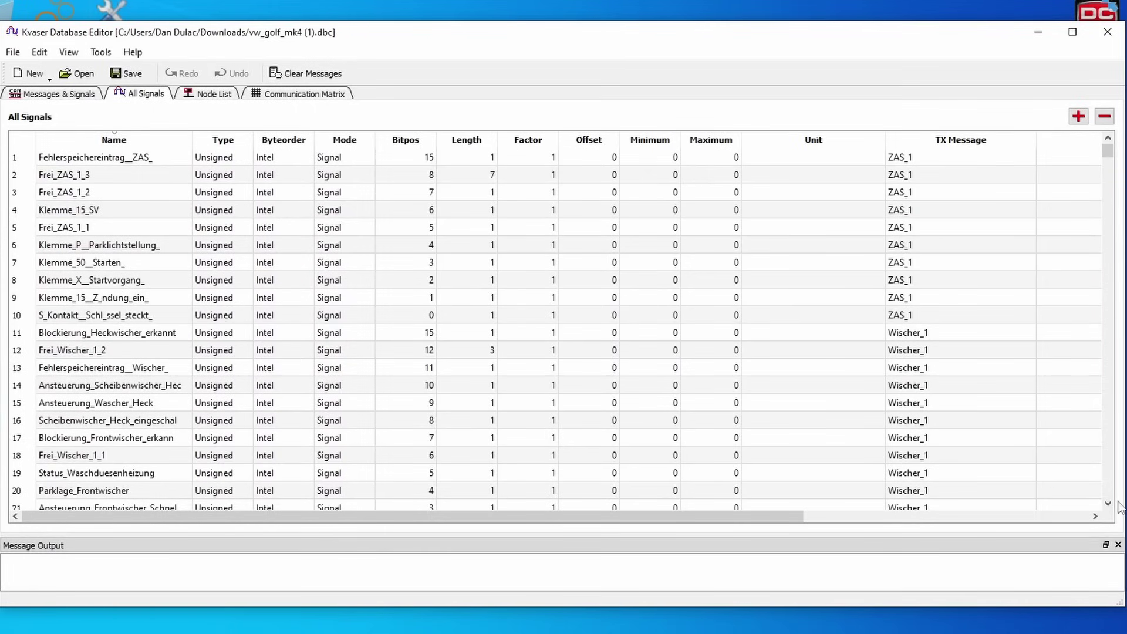
pyautogui.click(1111, 480)
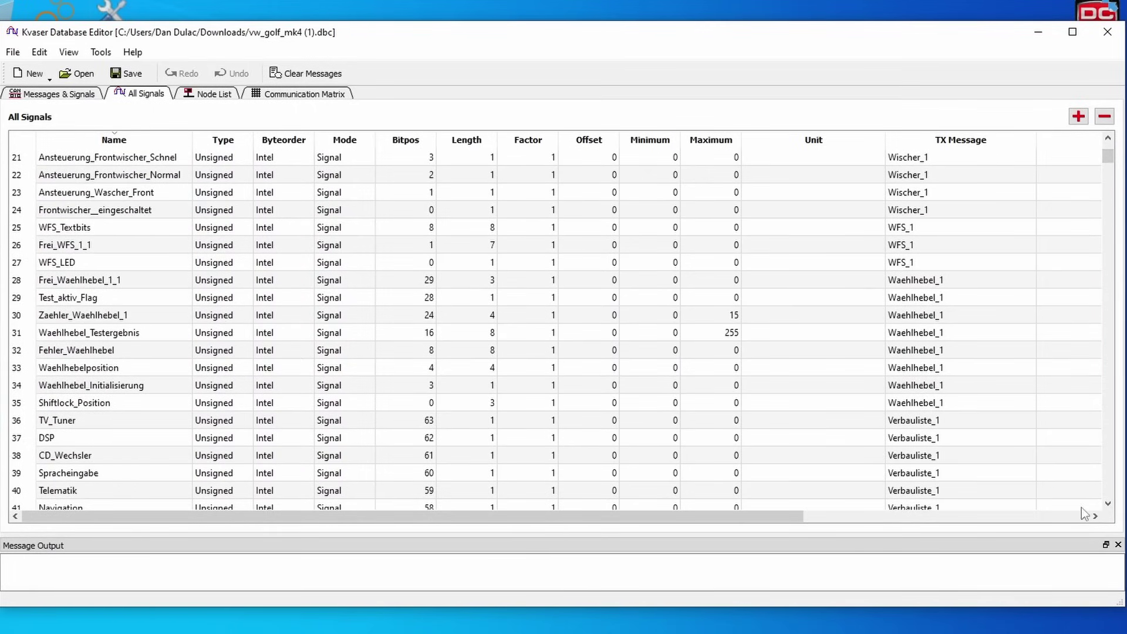
pyautogui.click(1107, 493)
pyautogui.click(1107, 493)
pyautogui.click(1109, 493)
pyautogui.click(1109, 493)
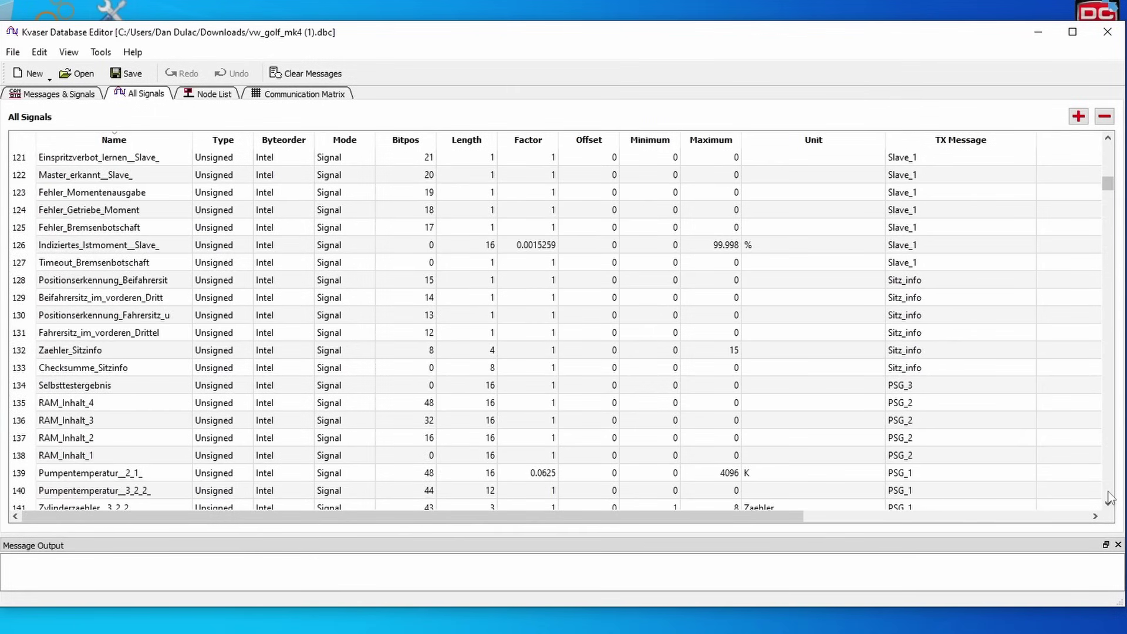
pyautogui.click(1107, 494)
pyautogui.click(1108, 495)
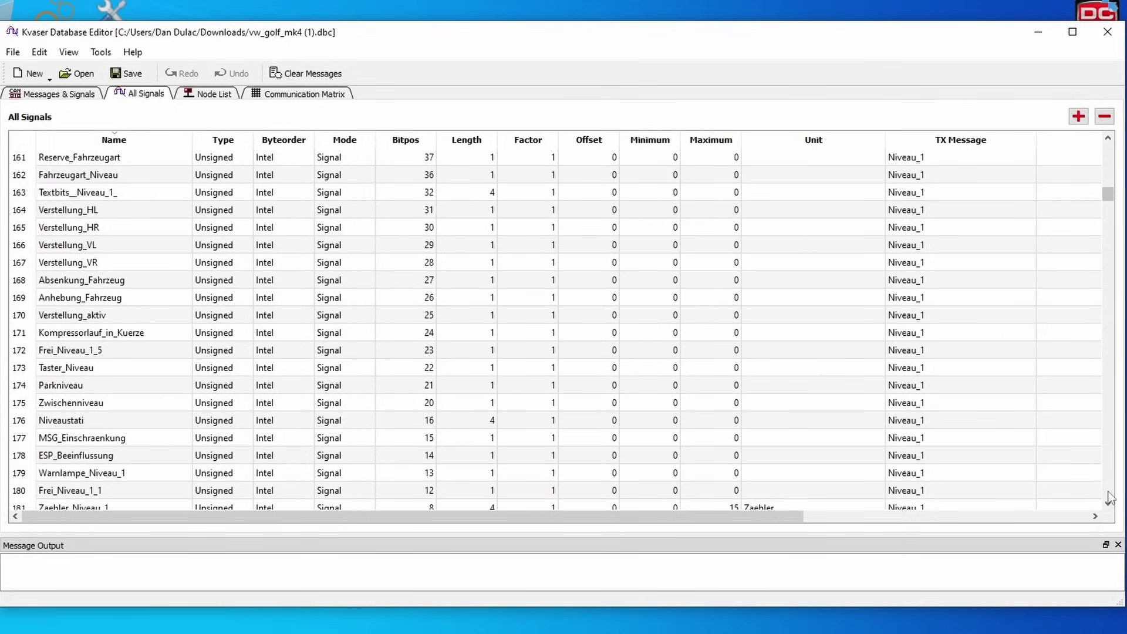
pyautogui.click(1108, 495)
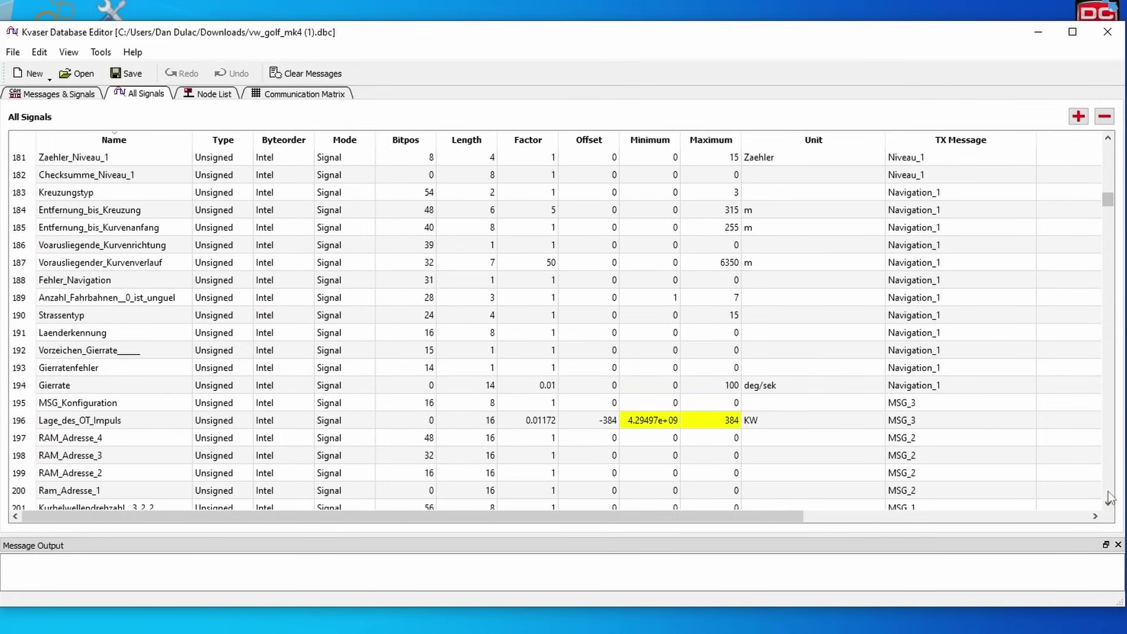
pyautogui.click(1108, 495)
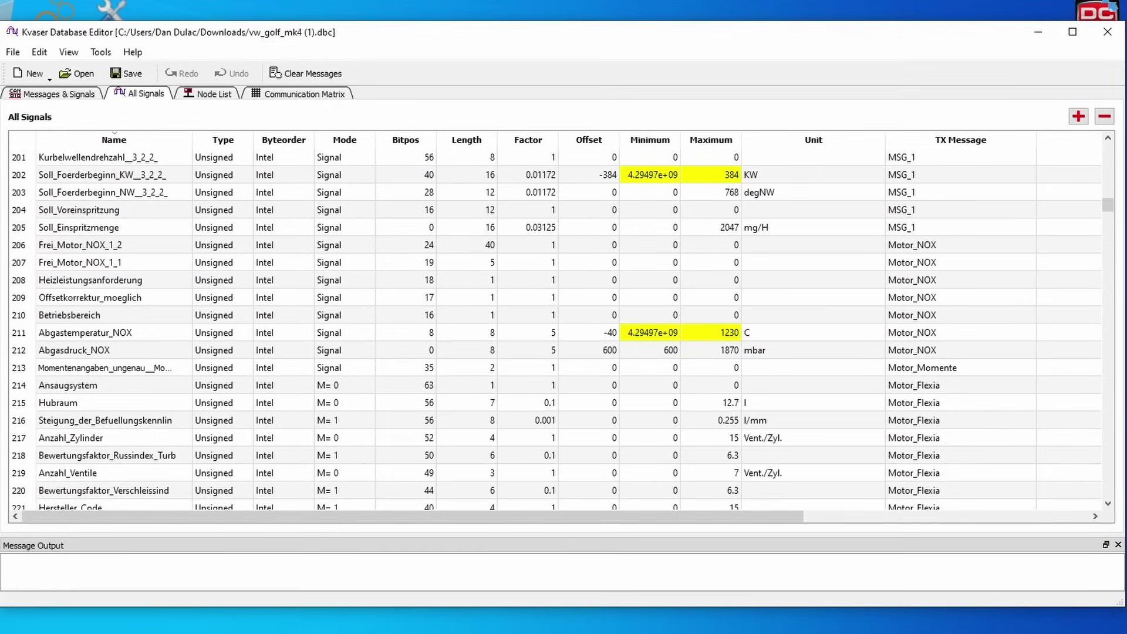
pyautogui.click(1105, 492)
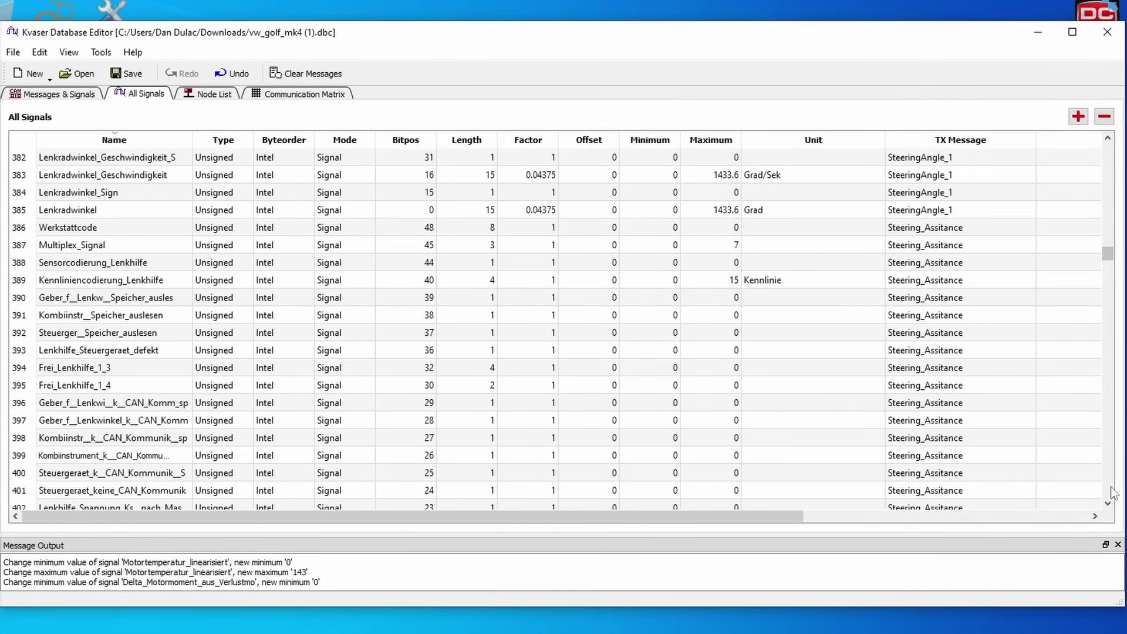
# Step: Find the Coolant_Temp and EngineOil_Temp signals of GaugeCluster_2 and examine their factors, offsets and units
pyautogui.scroll(-20, 624, 346)
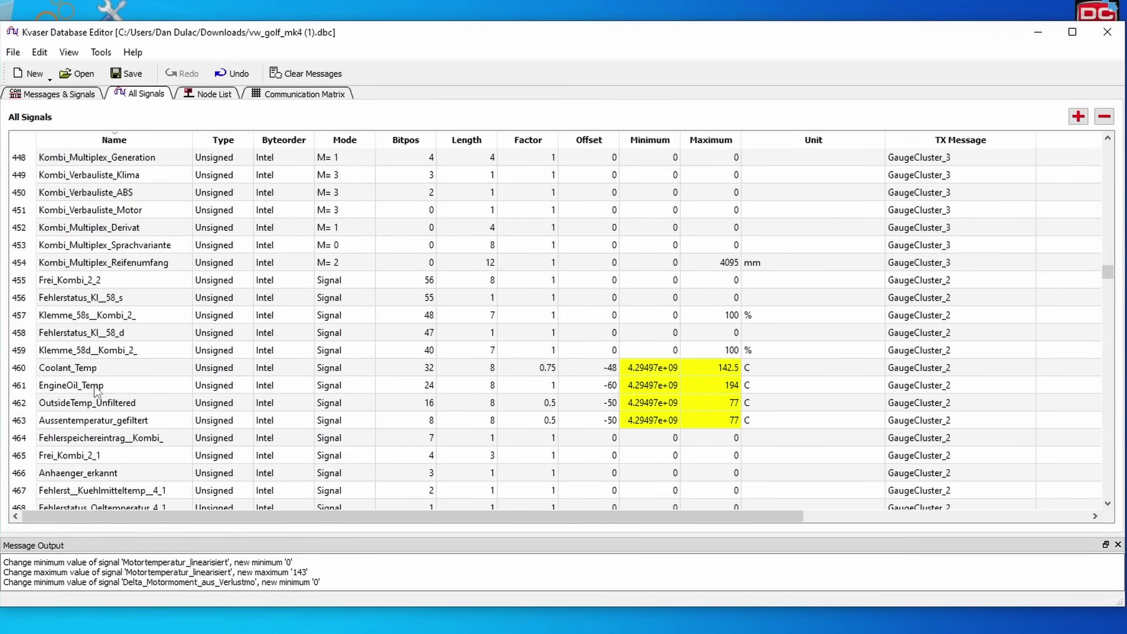
pyautogui.moveTo(79, 375)
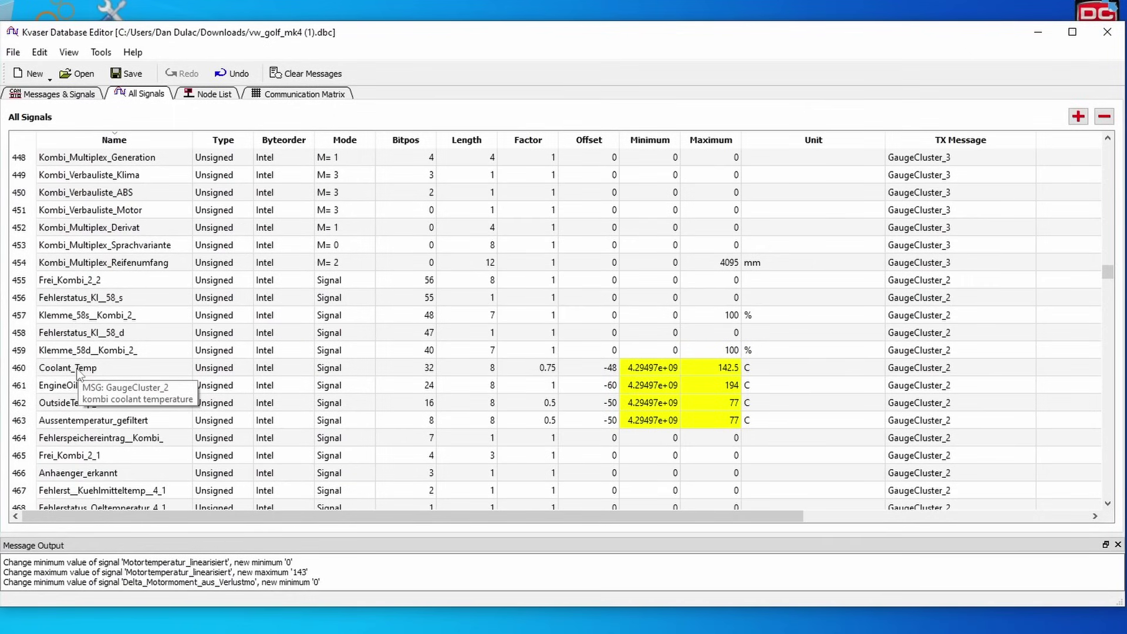
pyautogui.click(20, 368)
pyautogui.click(22, 386)
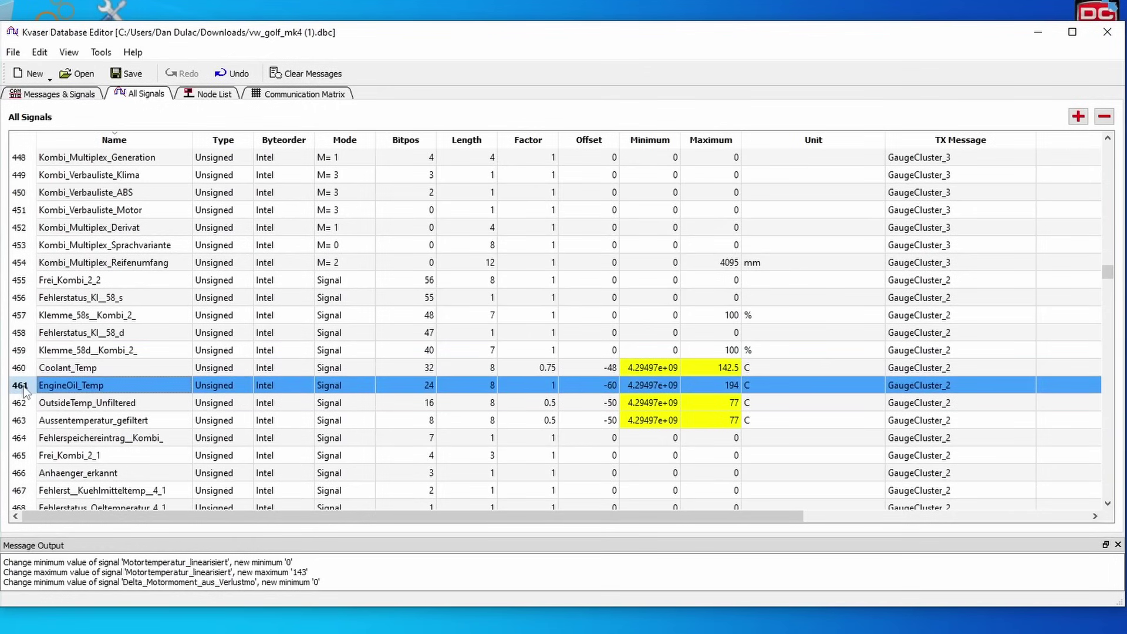
pyautogui.click(20, 368)
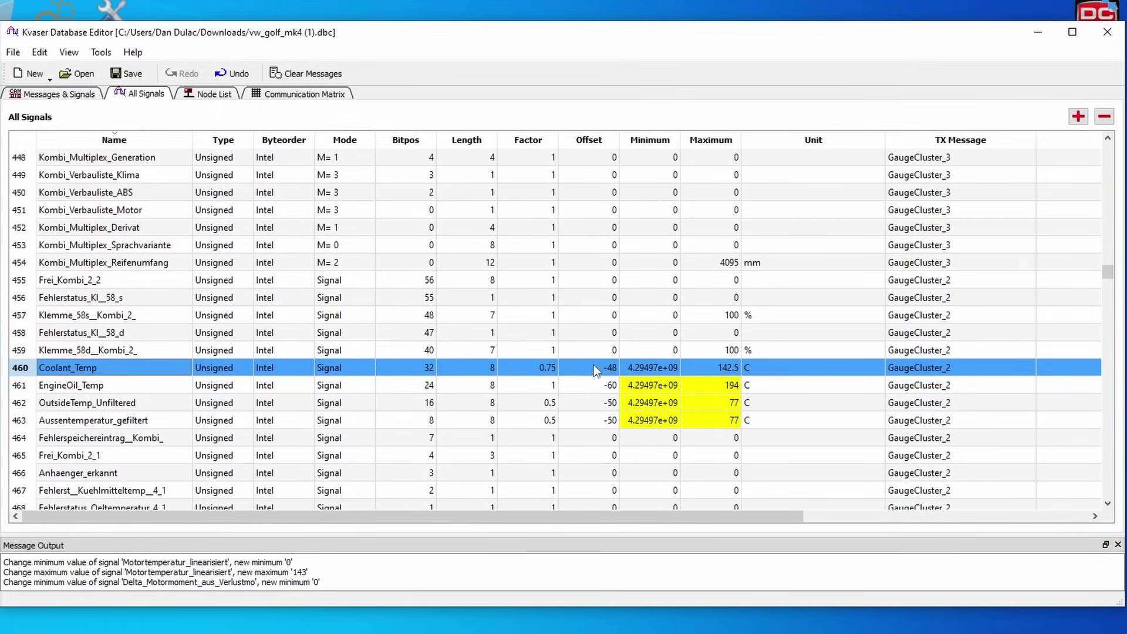
pyautogui.click(91, 387)
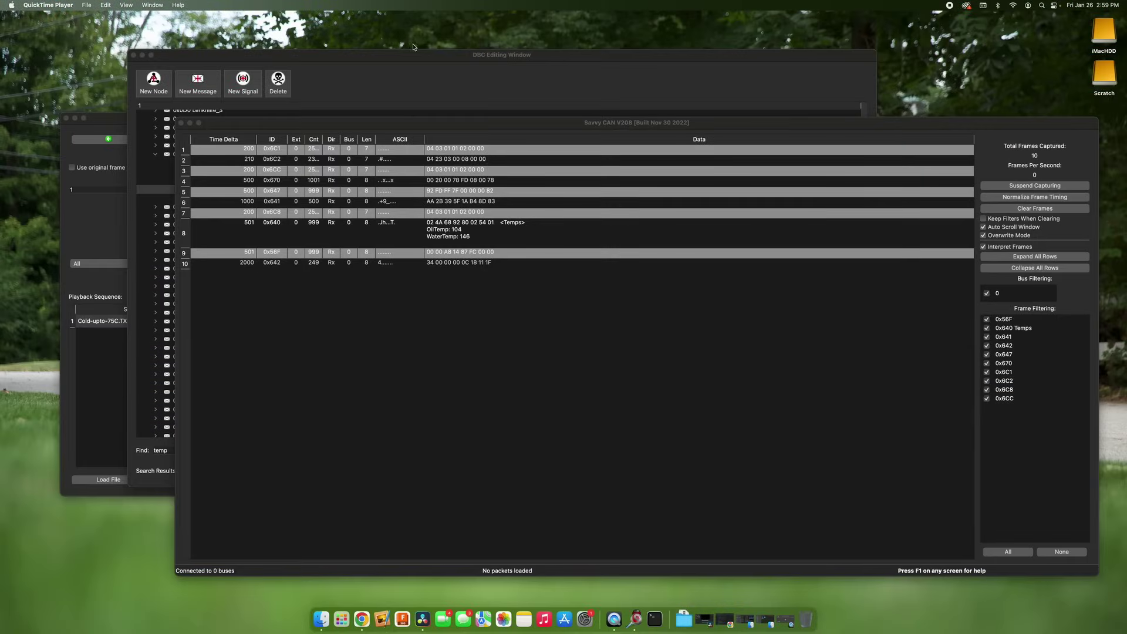
# Step: Switch to SavvyCAN, open the DBC File Manager and rearrange the windows so that it is unobstructed
pyautogui.click(432, 124)
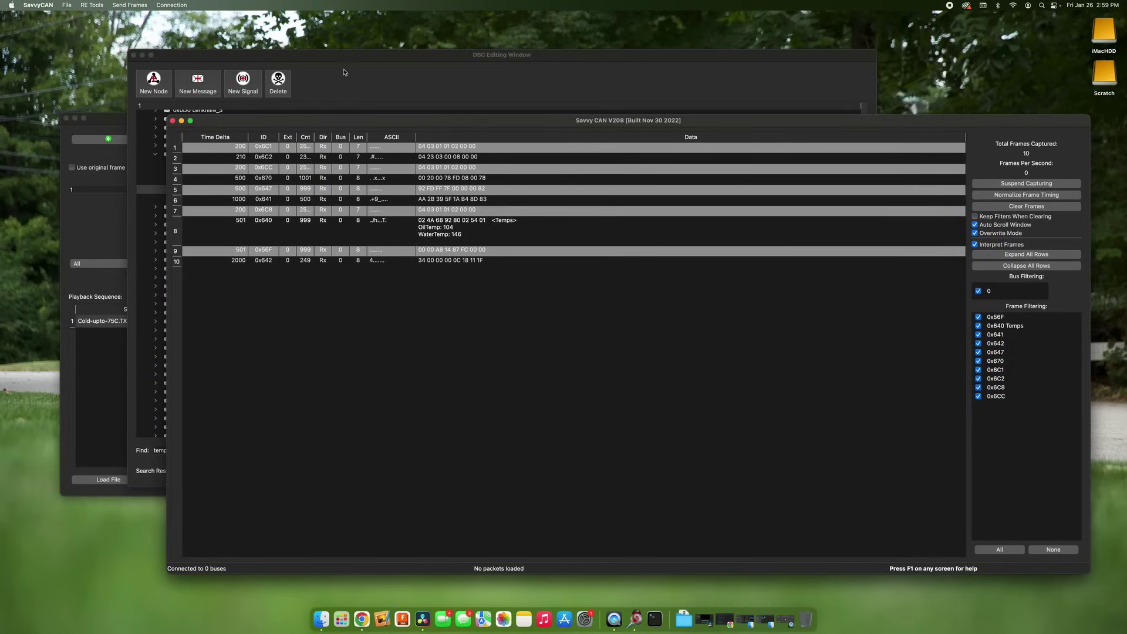
pyautogui.moveTo(309, 124); pyautogui.dragTo(347, 209)
pyautogui.click(67, 5)
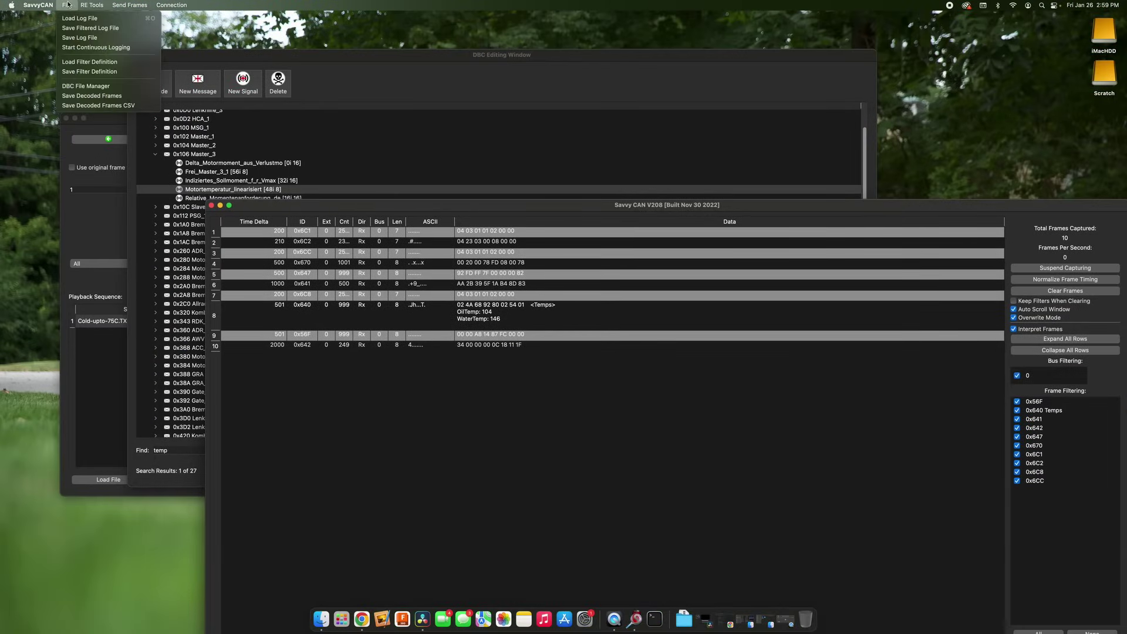
pyautogui.click(88, 86)
pyautogui.moveTo(282, 209); pyautogui.dragTo(343, 417)
pyautogui.moveTo(411, 54); pyautogui.dragTo(830, 239)
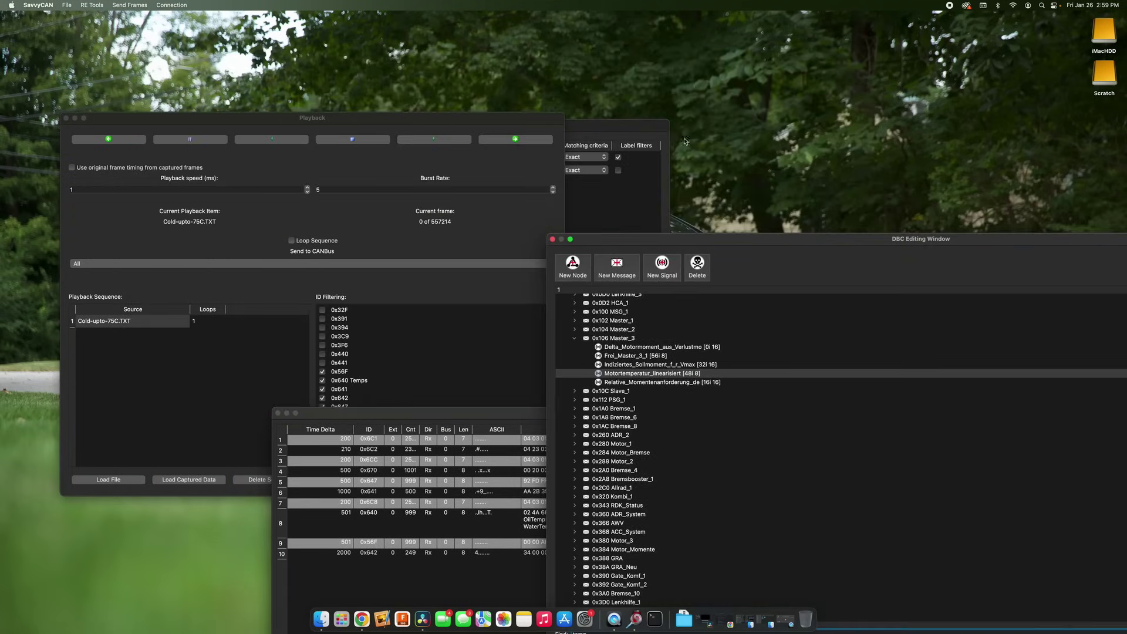
pyautogui.click(636, 119)
pyautogui.moveTo(636, 119); pyautogui.dragTo(637, 96)
# Step: Remove vw_golf_mk4.dbc from the loaded DBC files
pyautogui.click(429, 231)
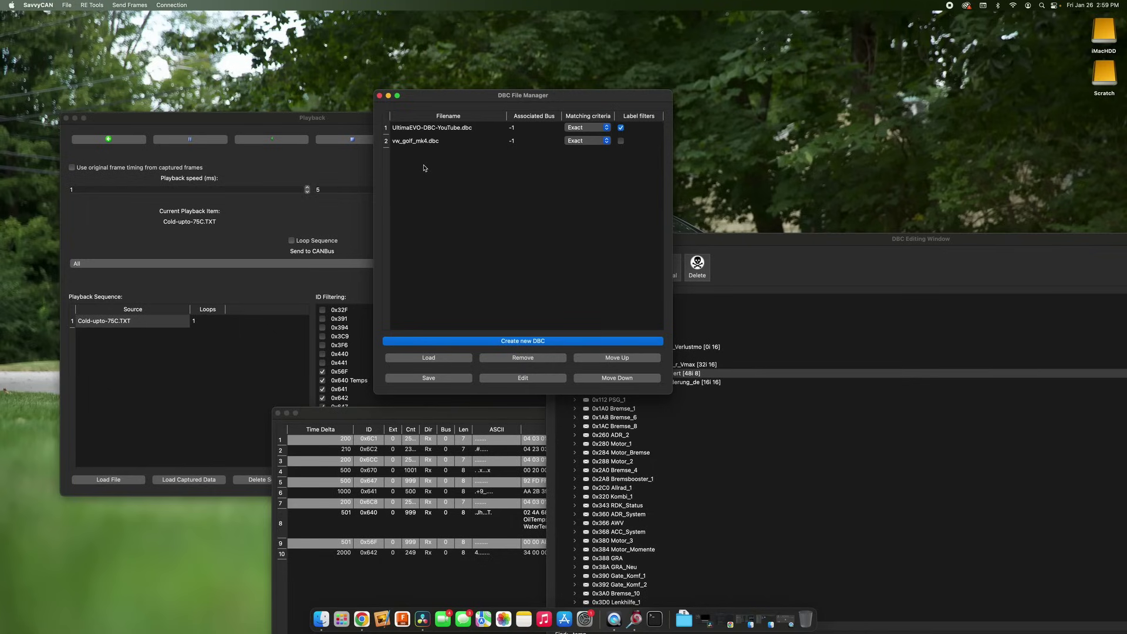
pyautogui.click(419, 147)
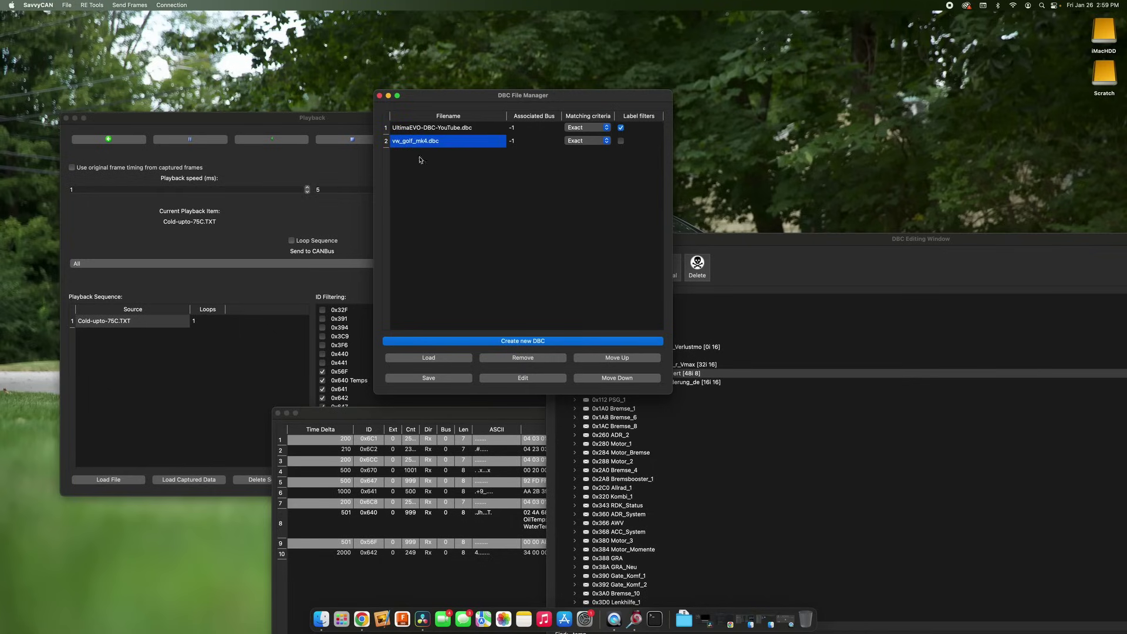
pyautogui.click(526, 360)
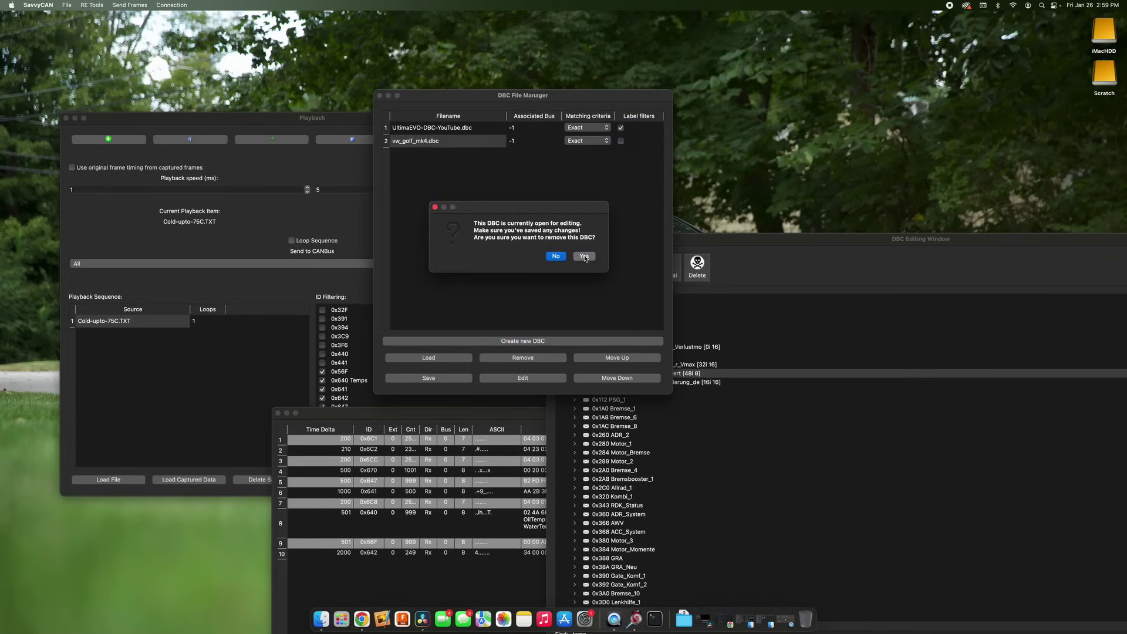
pyautogui.click(583, 258)
# Step: Open UltimaEVO-DBC-YouTube.dbc for editing and expand the UltimaEVO node down to the 0x640 Temps signals
pyautogui.doubleClick(441, 128)
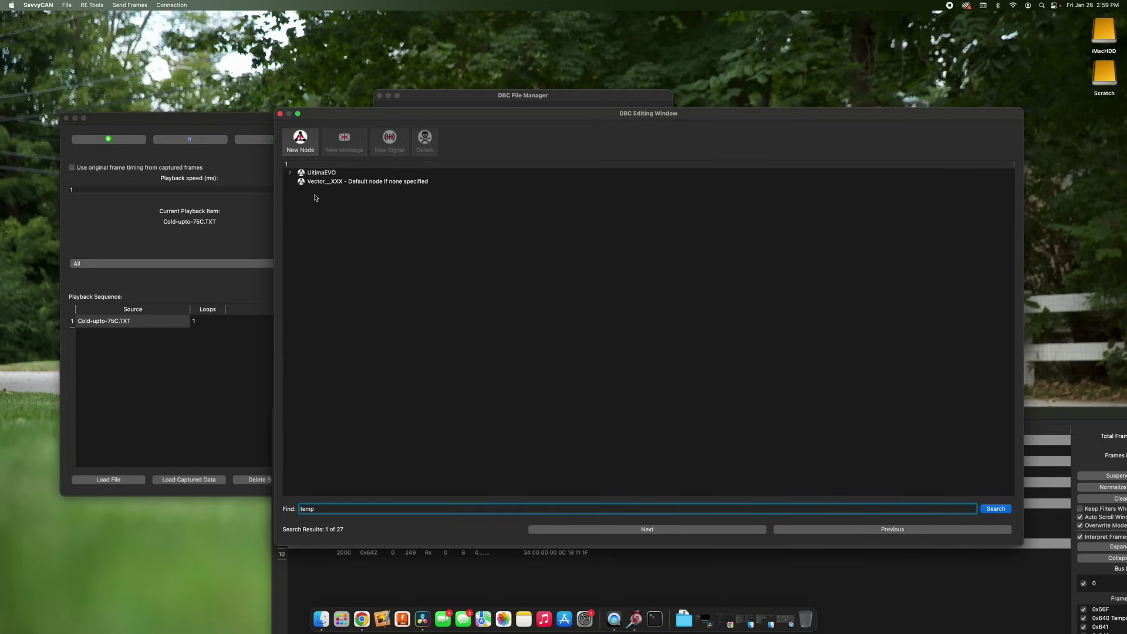
pyautogui.click(289, 173)
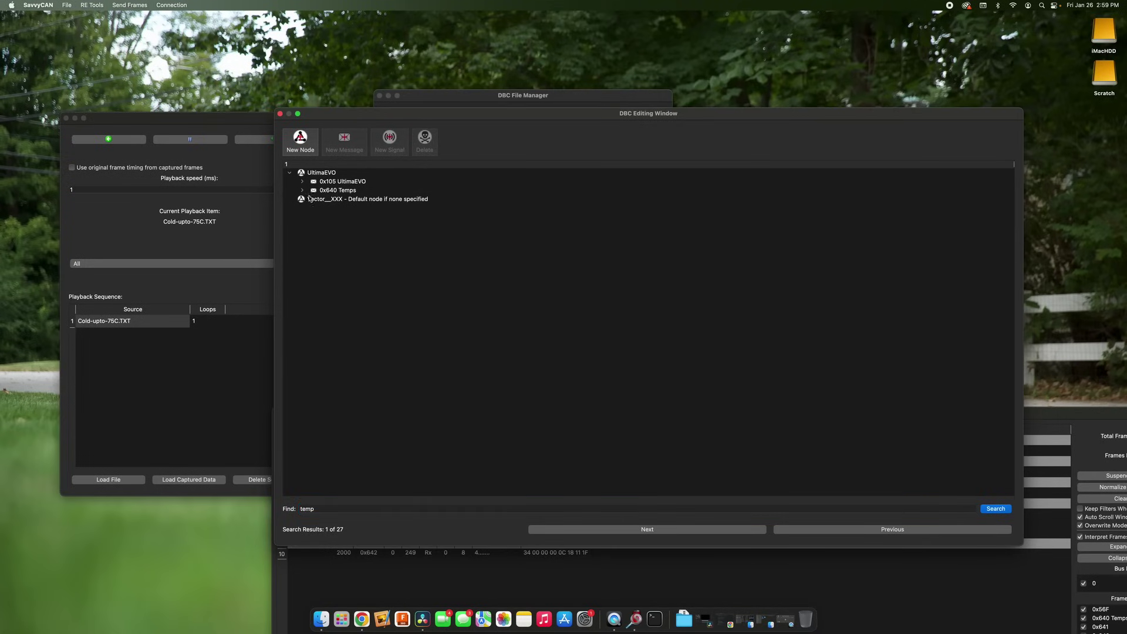
pyautogui.click(303, 190)
# Step: Set the OilTemp signal's bias to -60 and its units name to C, keeping the scale at 1
pyautogui.doubleClick(355, 200)
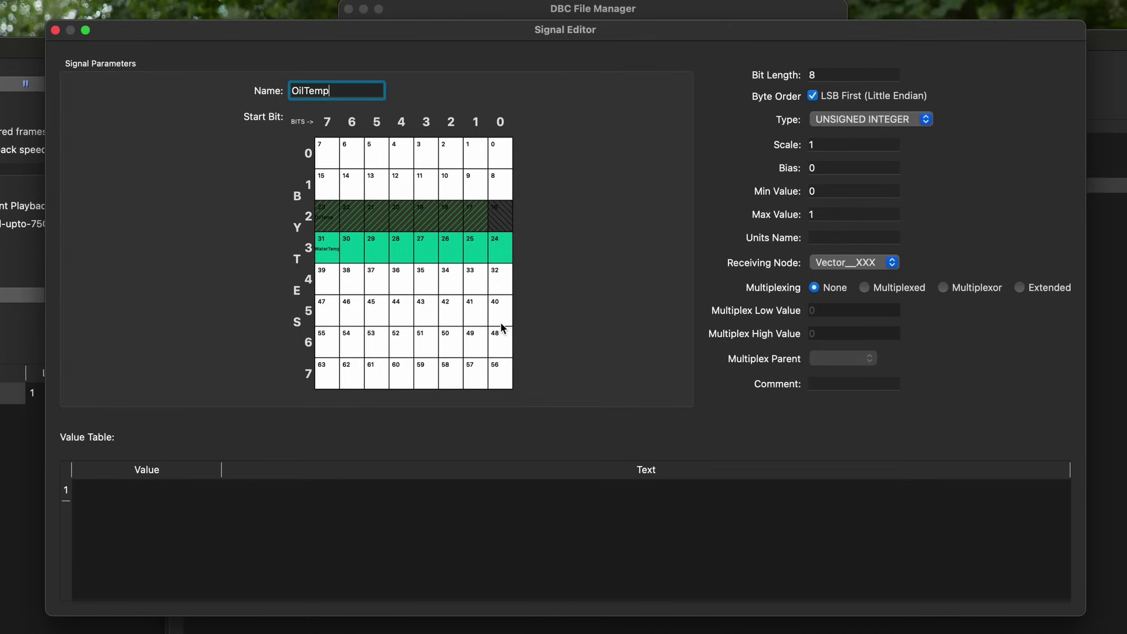
pyautogui.click(826, 147)
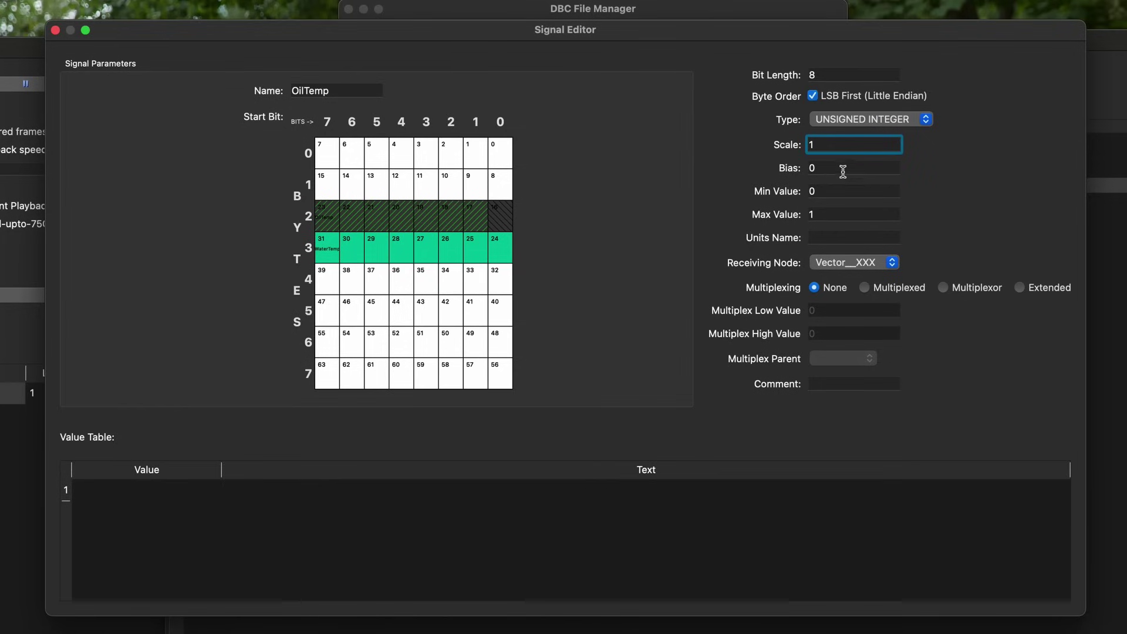
pyautogui.click(843, 170)
pyautogui.doubleClick(814, 171)
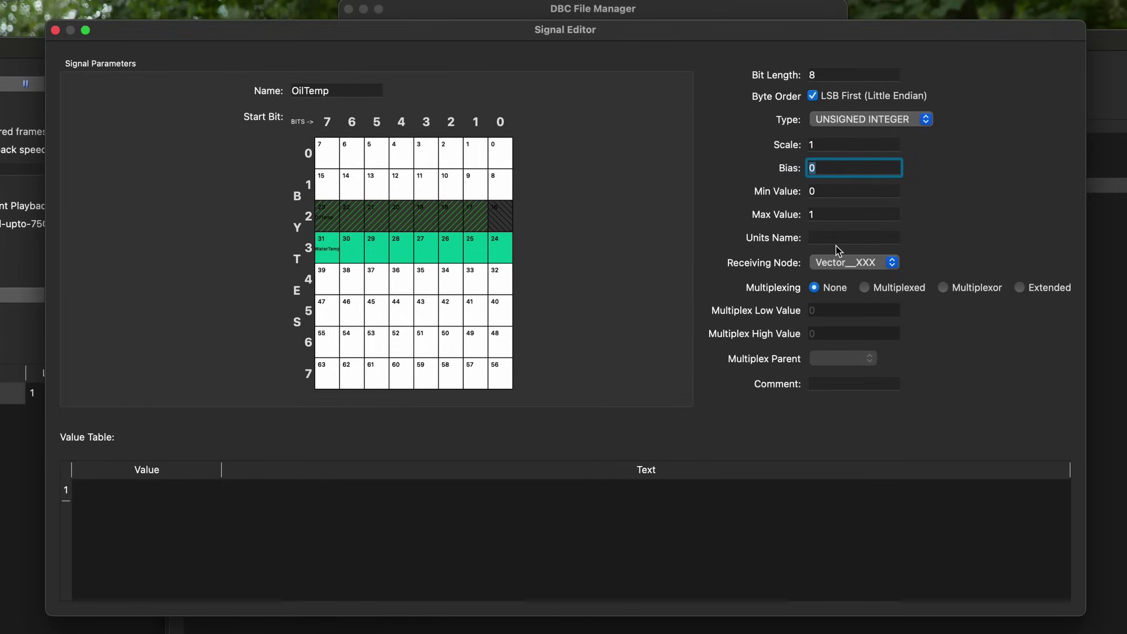
pyautogui.write('-60')
pyautogui.click(835, 237)
pyautogui.write('C')
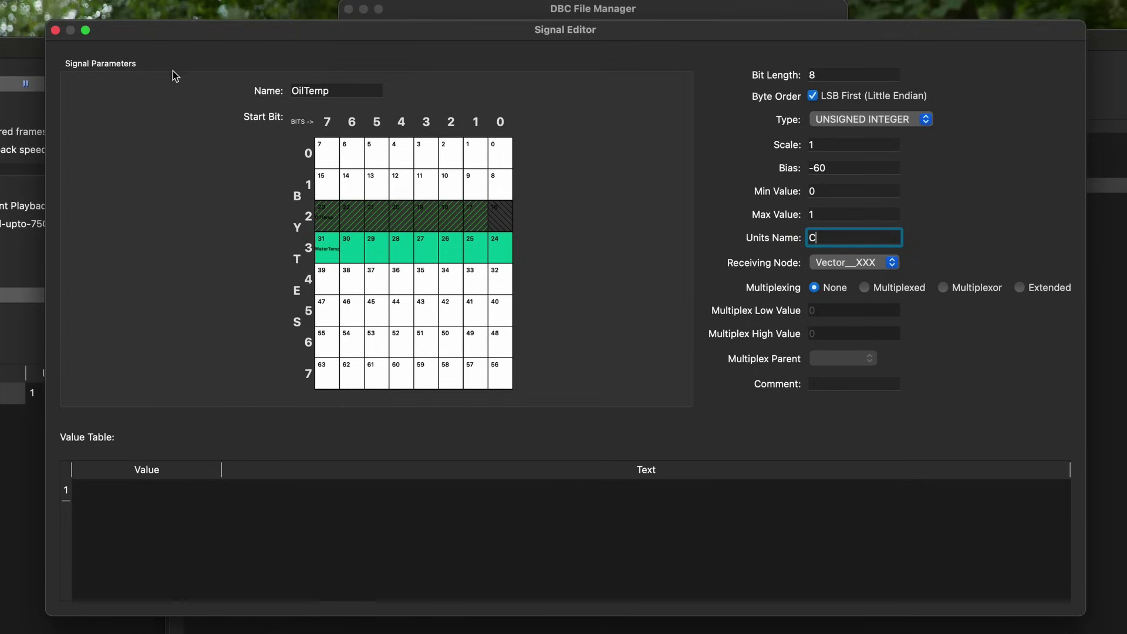
pyautogui.click(56, 30)
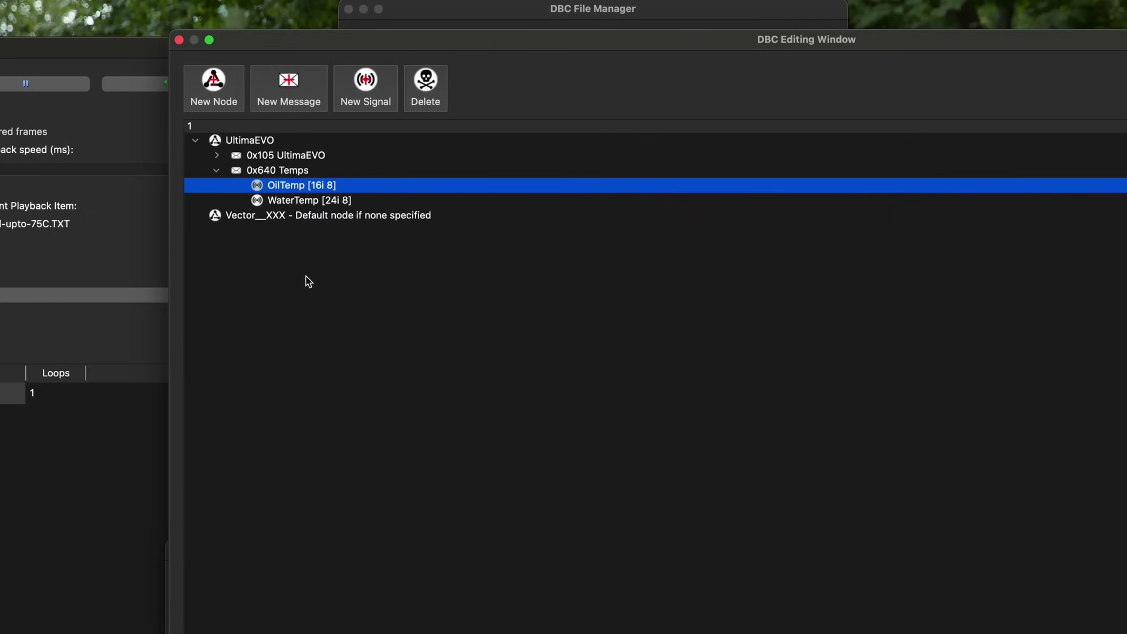
# Step: Set the WaterTemp signal's scale to .75 and its bias to -48
pyautogui.doubleClick(304, 202)
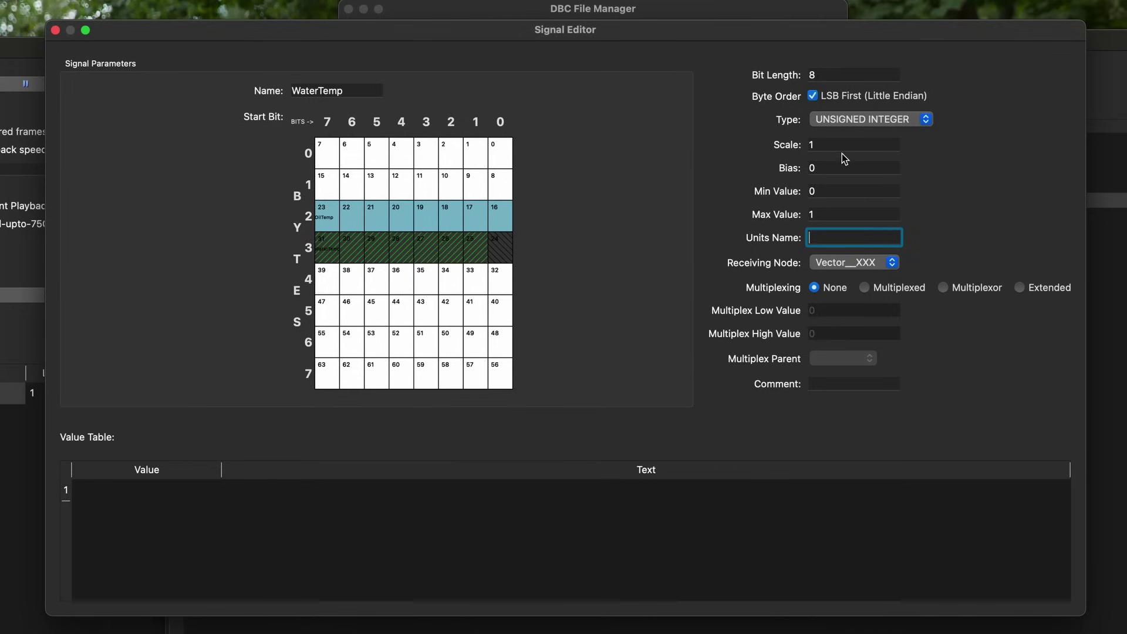
pyautogui.click(844, 145)
pyautogui.write('.75')
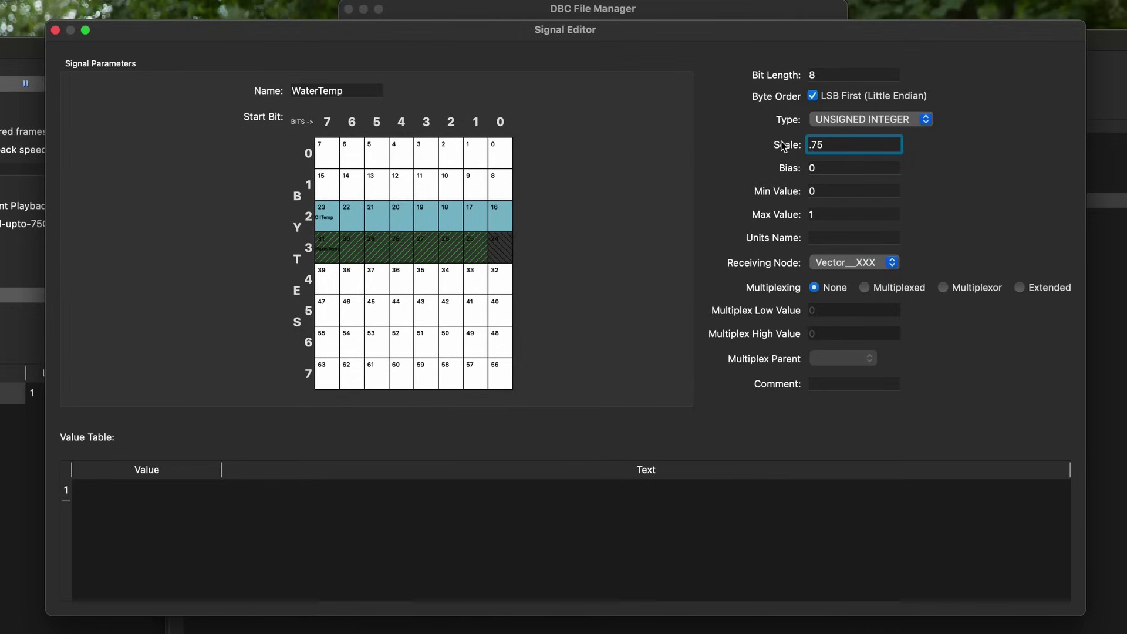
pyautogui.press('Tab')
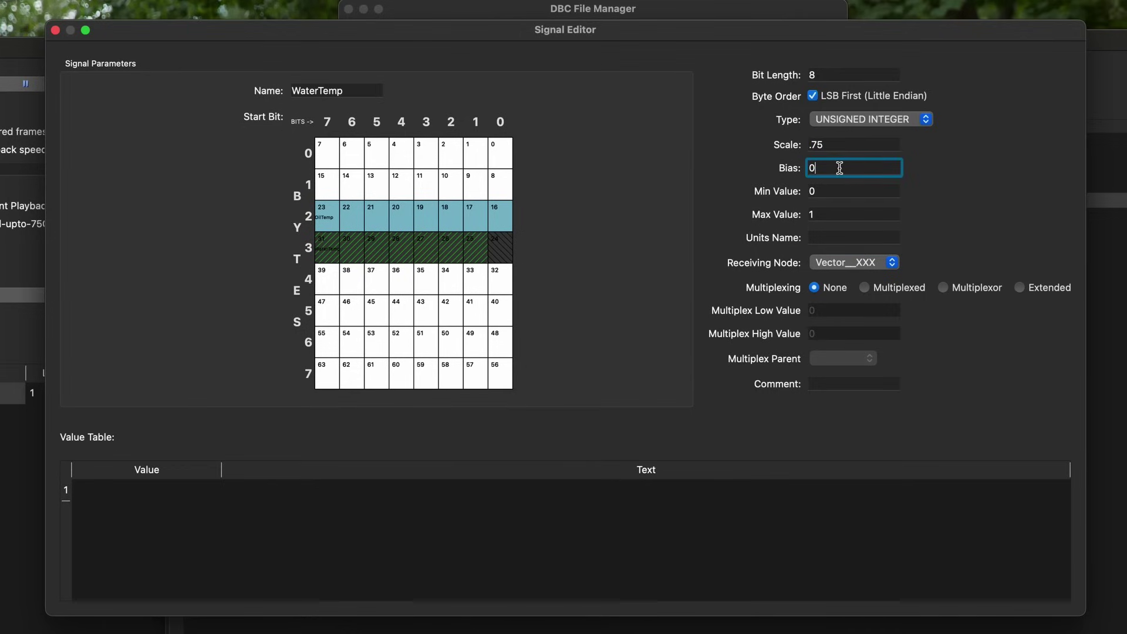
pyautogui.write('-48')
pyautogui.click(838, 194)
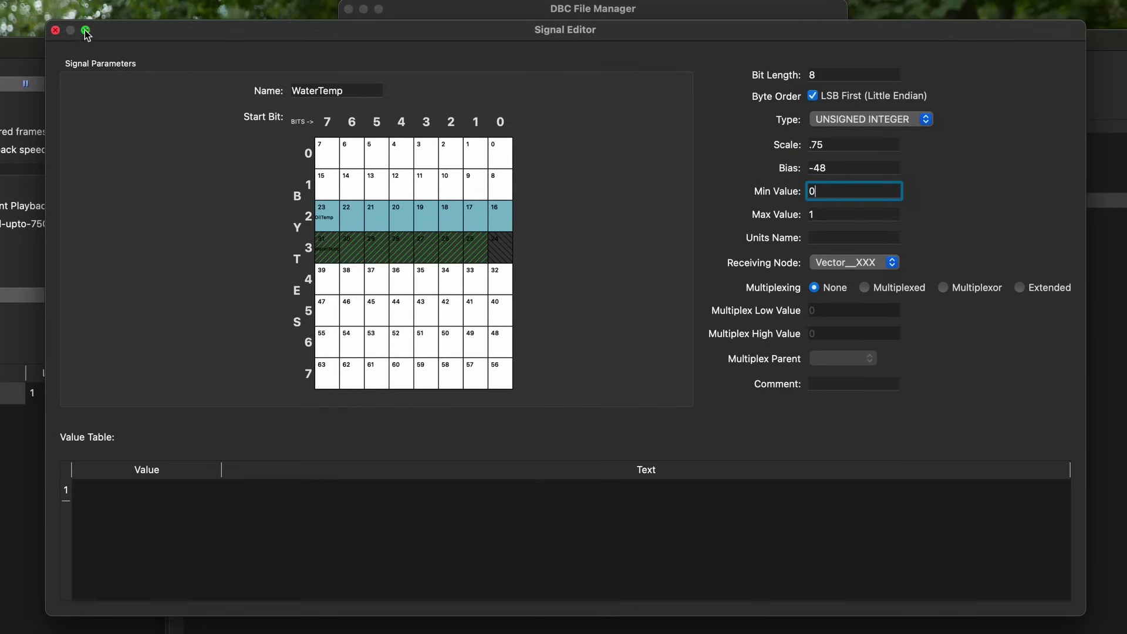
pyautogui.click(55, 29)
# Step: Bring the frame list and the Playback window forward and play the Cold-upto-75C.TXT capture forward
pyautogui.doubleClick(269, 39)
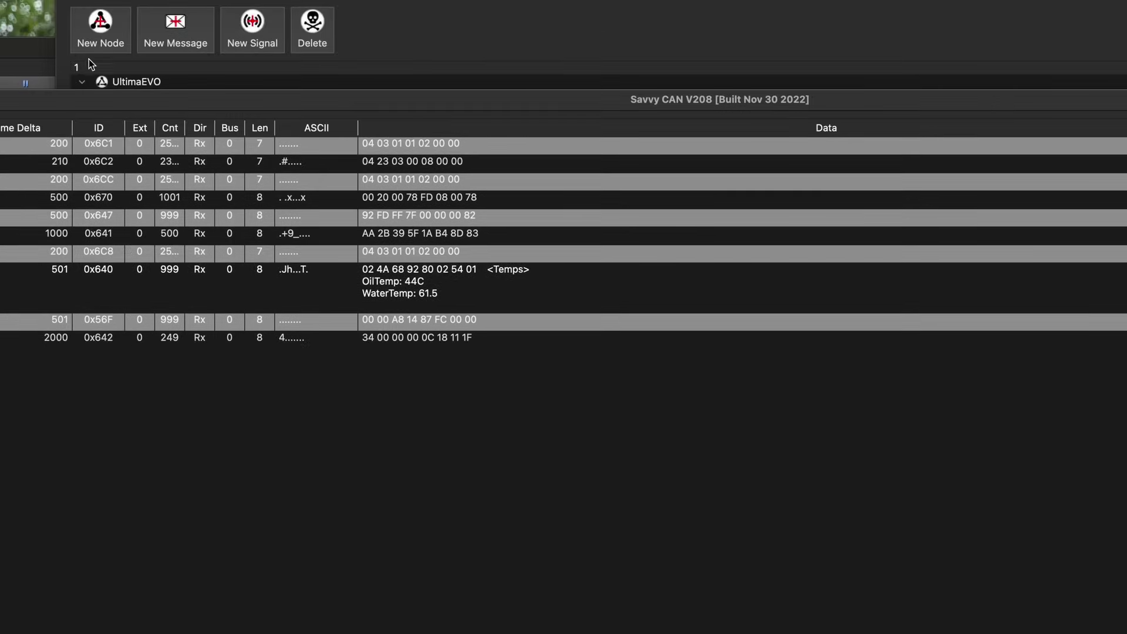
pyautogui.click(18, 52)
pyautogui.click(428, 82)
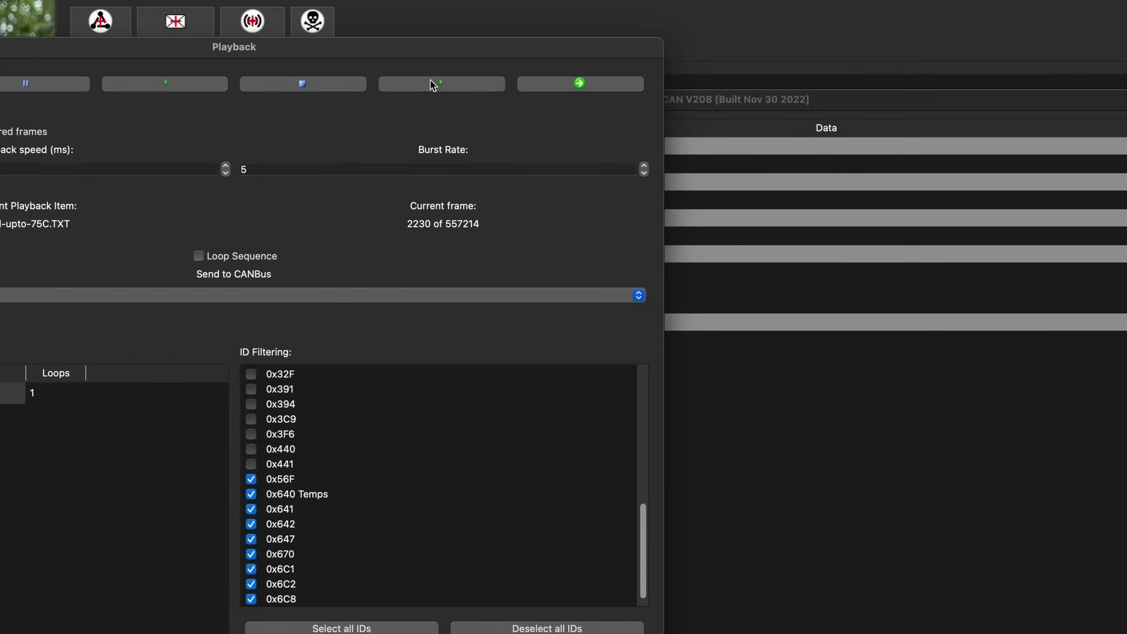
# Step: Open a new graphing window and add a graph of the Temps message's OilTemp signal using its copied DBC signal parameters
pyautogui.click(700, 81)
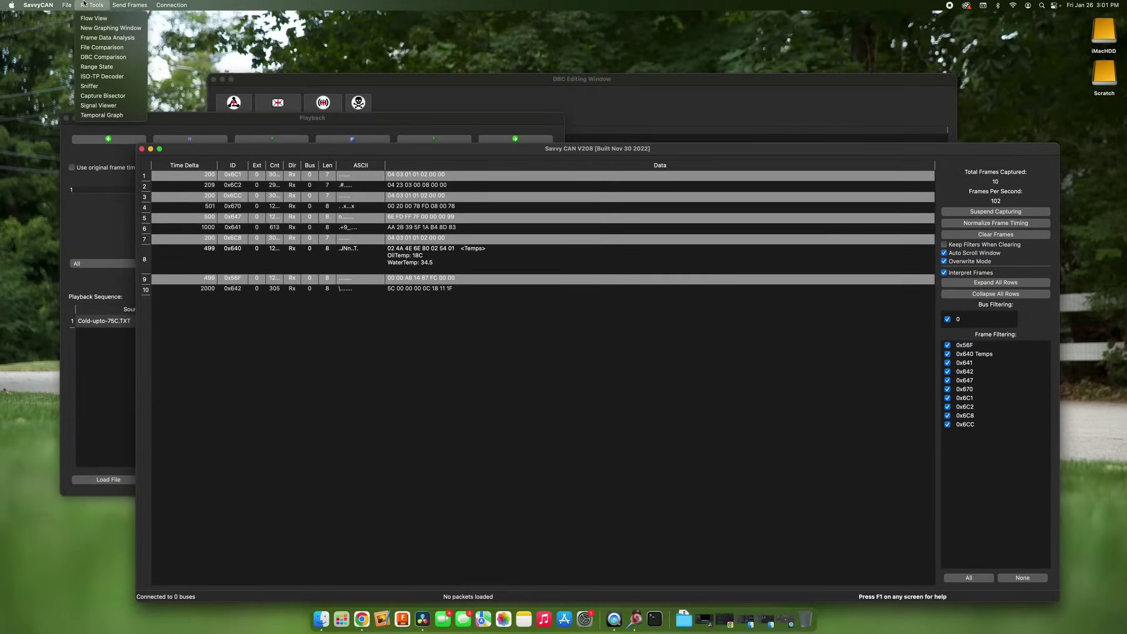
pyautogui.click(111, 27)
pyautogui.rightClick(534, 305)
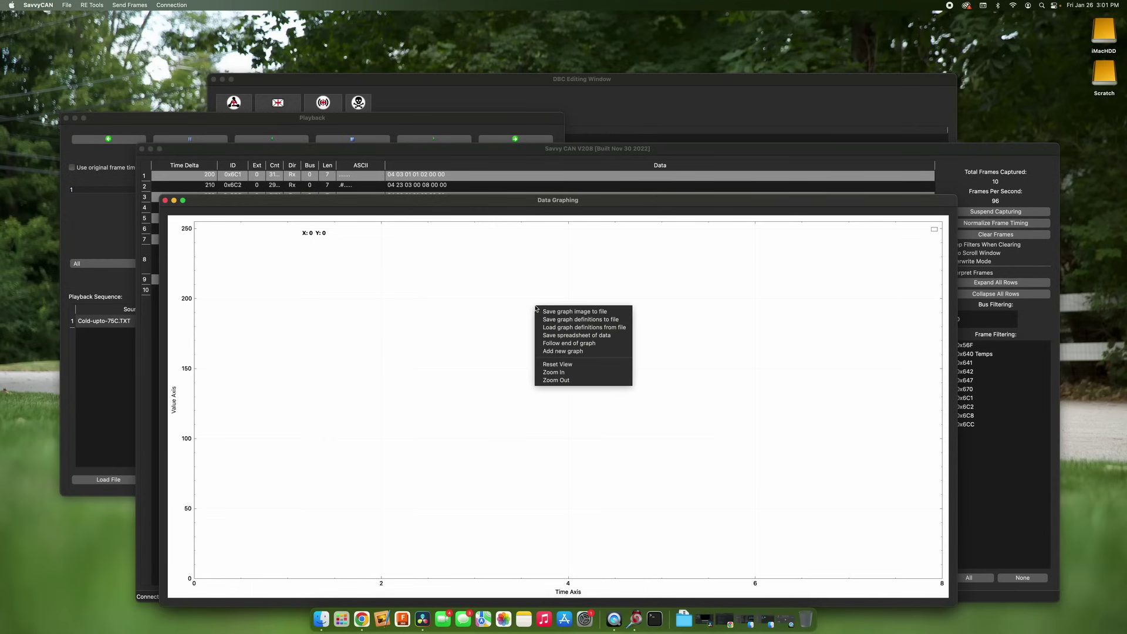
pyautogui.click(594, 351)
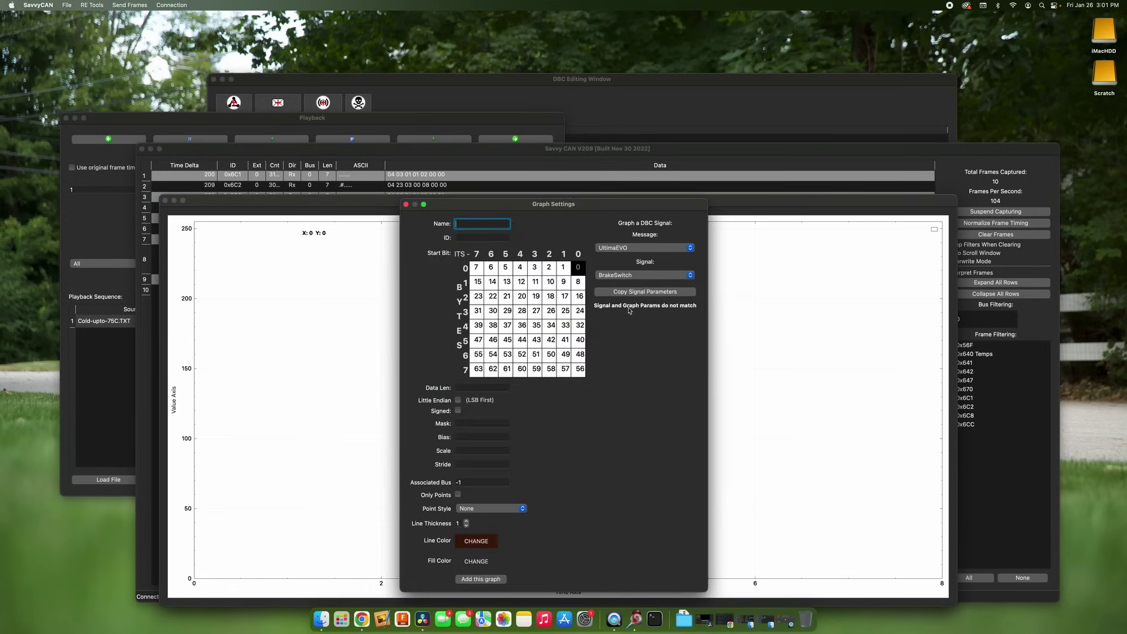
pyautogui.click(690, 248)
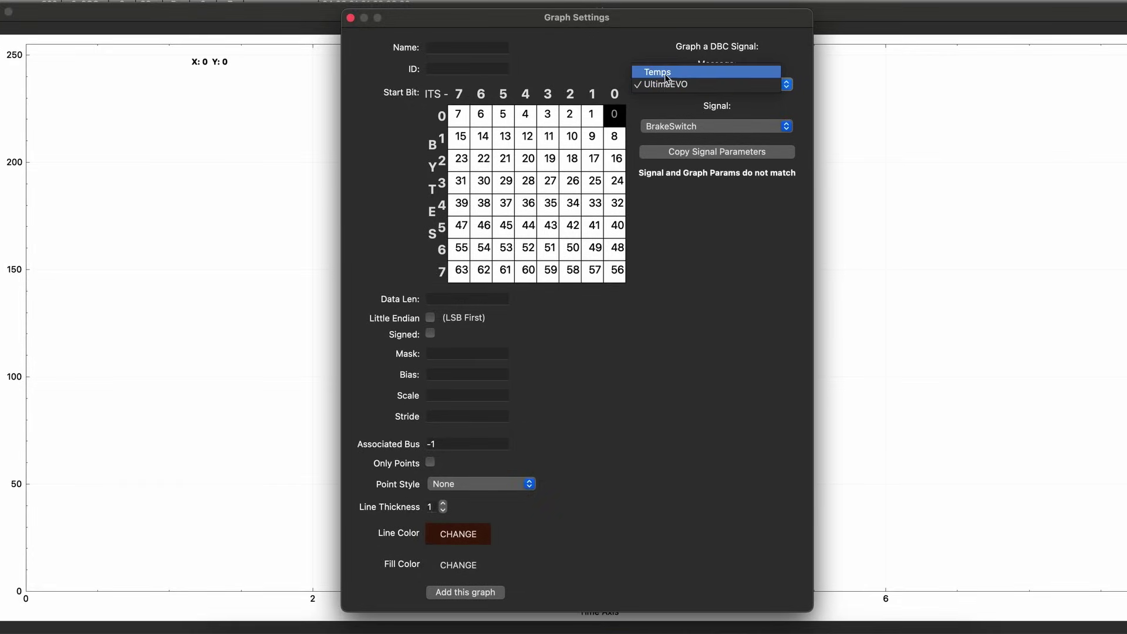
pyautogui.click(664, 73)
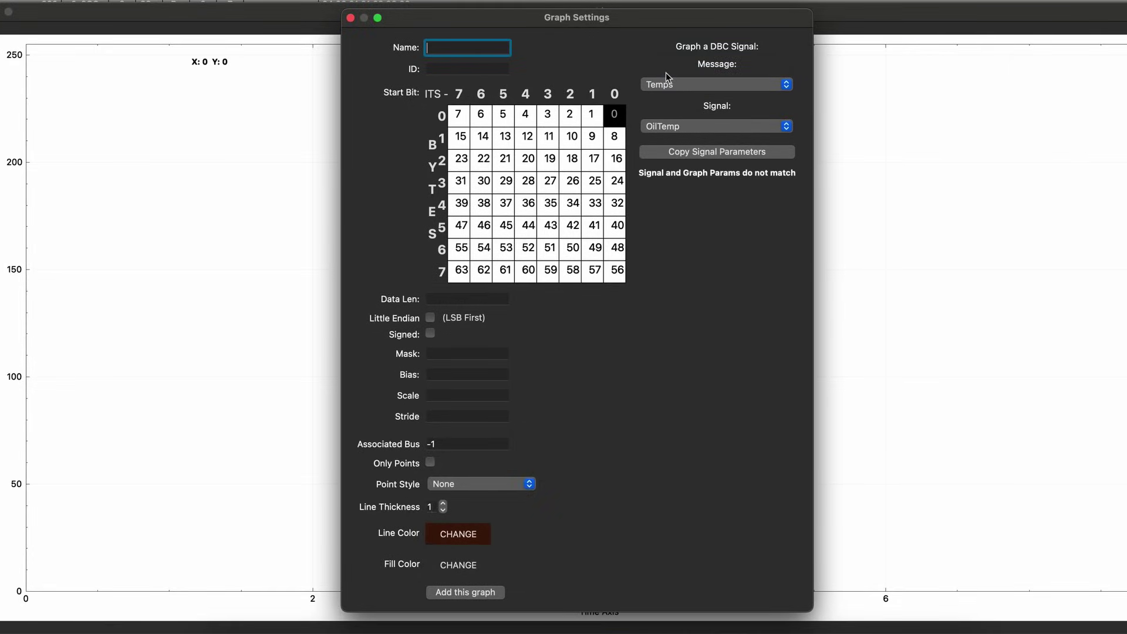
pyautogui.click(784, 129)
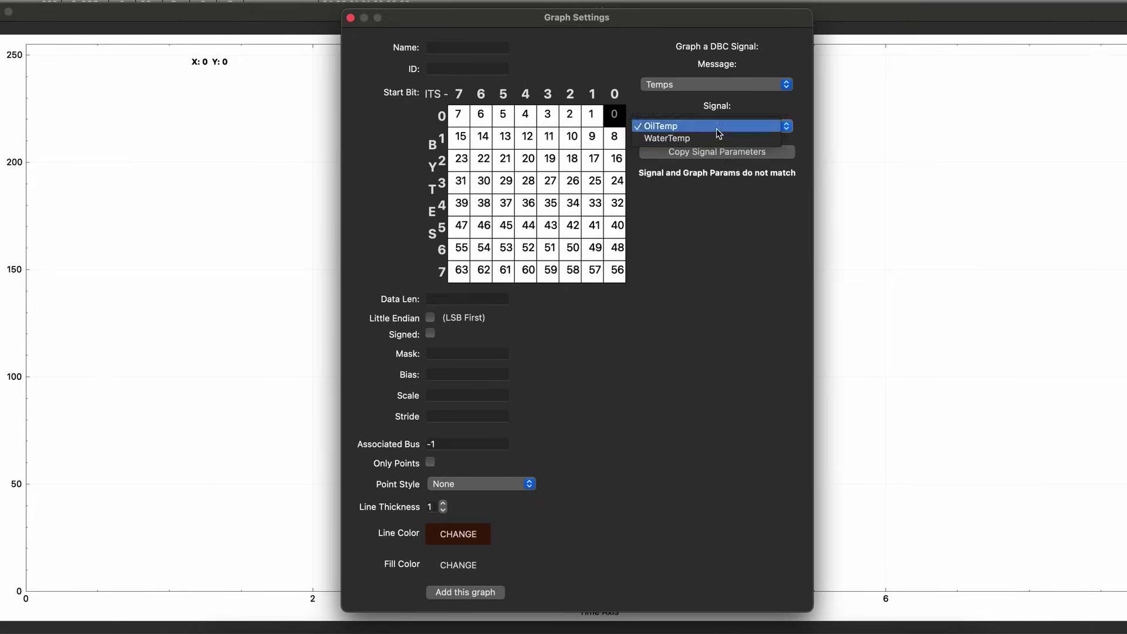
pyautogui.click(710, 168)
pyautogui.click(715, 153)
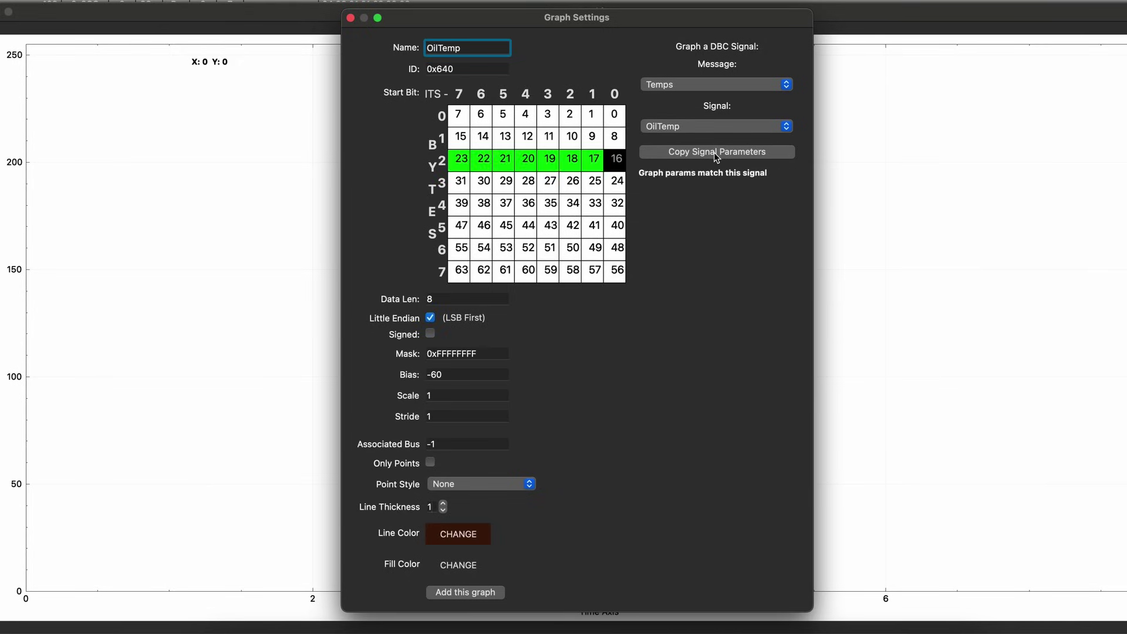
pyautogui.click(467, 591)
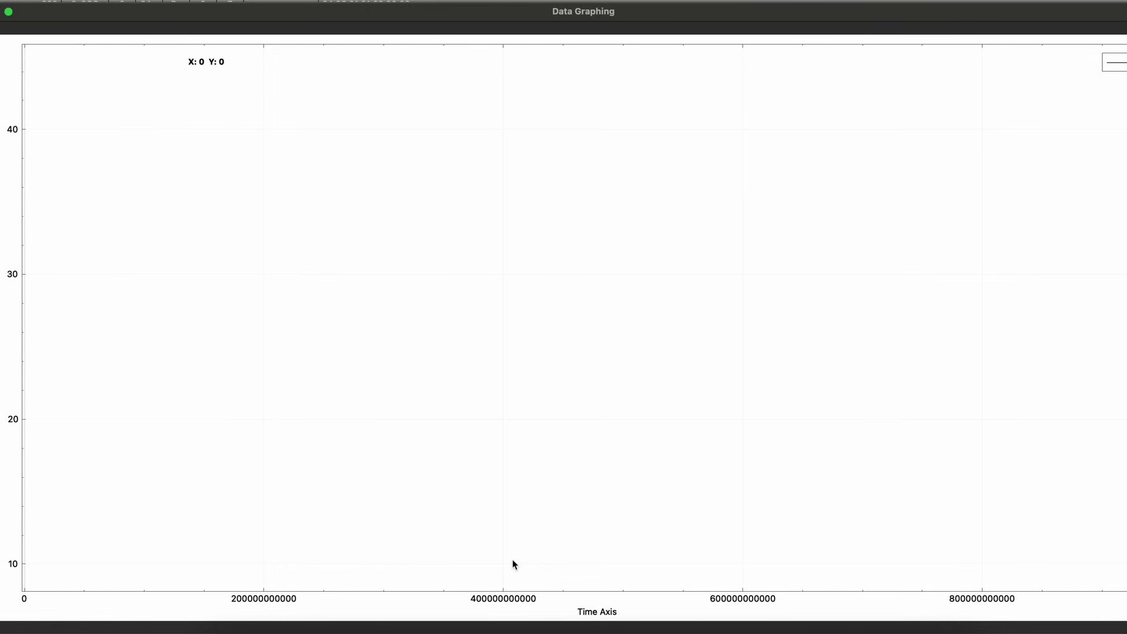
# Step: Add a second graph for the Temps message's WaterTemp signal using its copied DBC signal parameters
pyautogui.rightClick(503, 226)
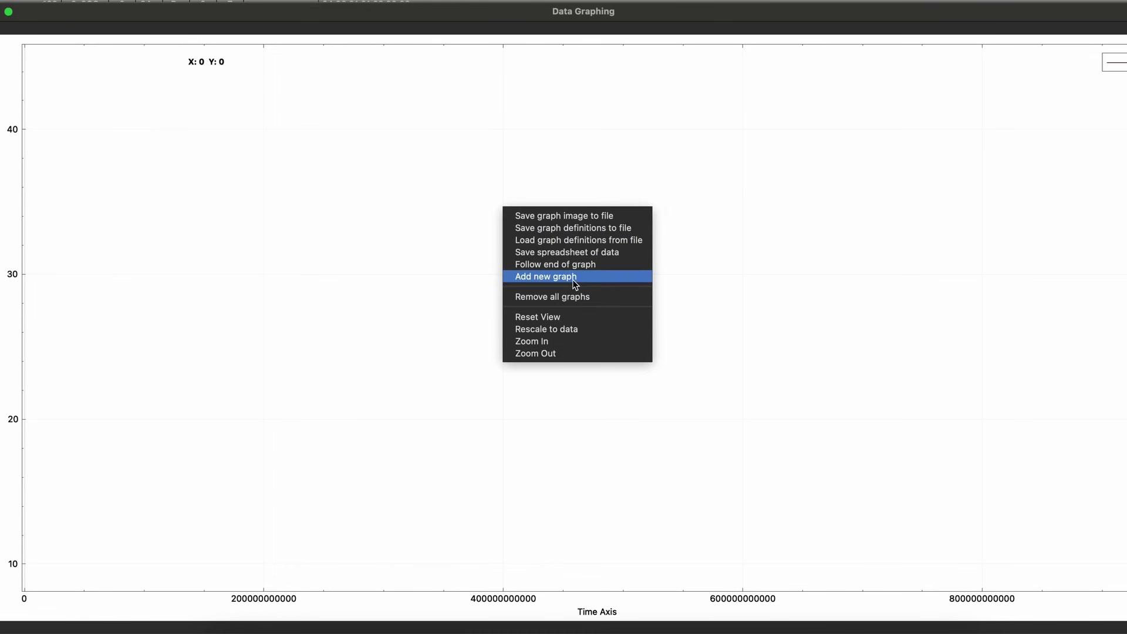
pyautogui.click(529, 274)
pyautogui.click(726, 88)
pyautogui.click(701, 73)
pyautogui.click(690, 126)
pyautogui.click(690, 138)
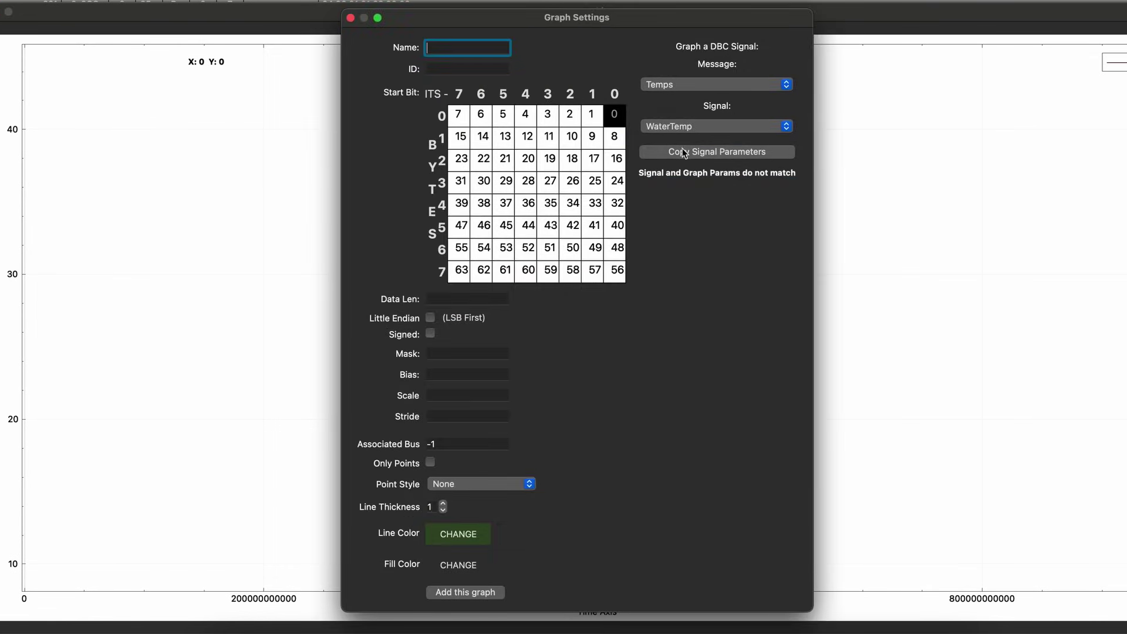
pyautogui.click(695, 151)
pyautogui.click(465, 592)
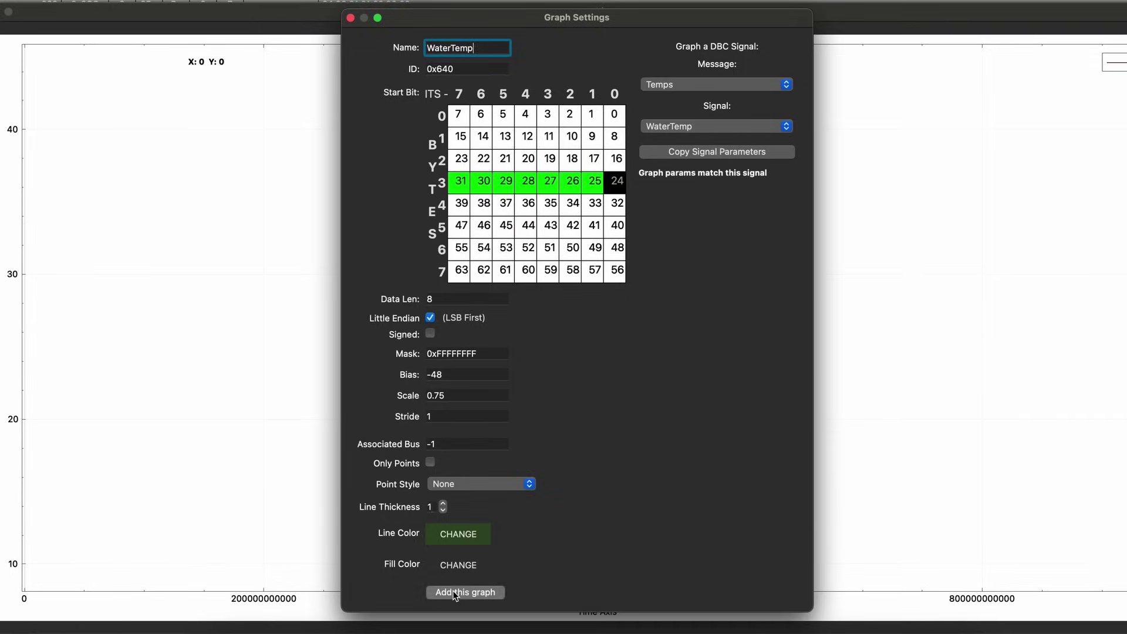
# Step: Rescale the graph to the data and highlight the WaterTemp and OilTemp curves one after the other
pyautogui.rightClick(518, 218)
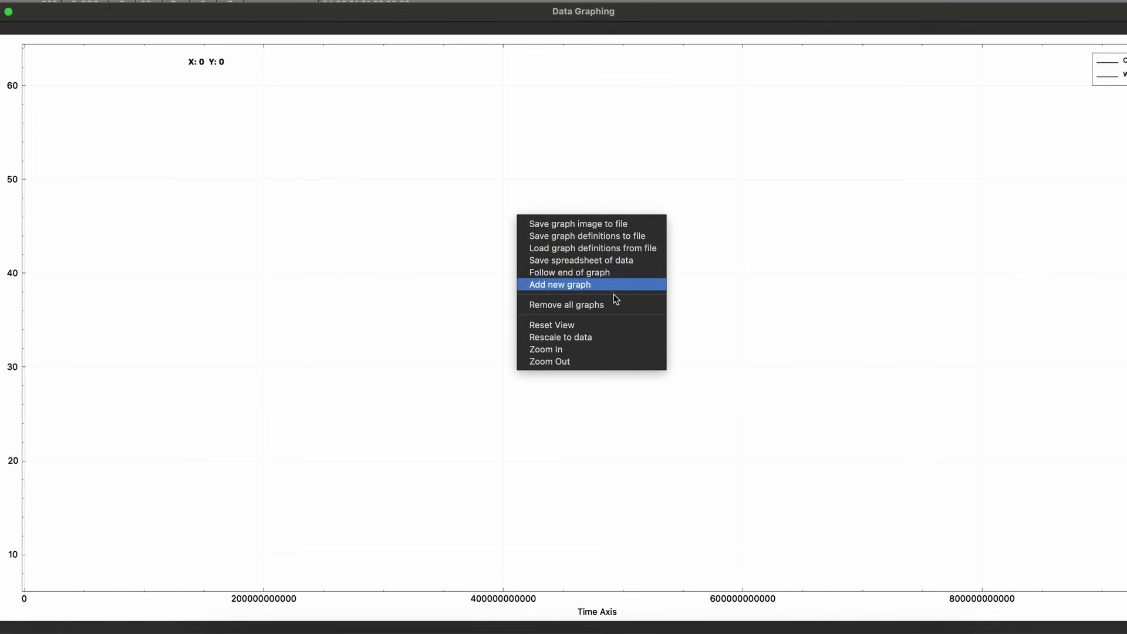
pyautogui.click(592, 338)
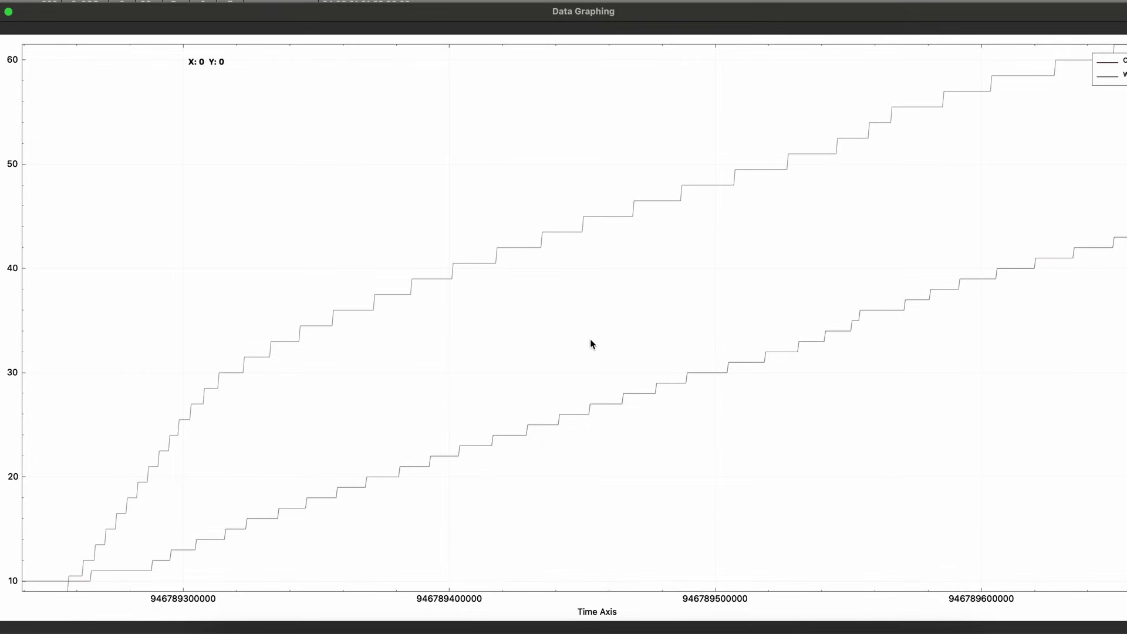
pyautogui.scroll(-3, 659, 403)
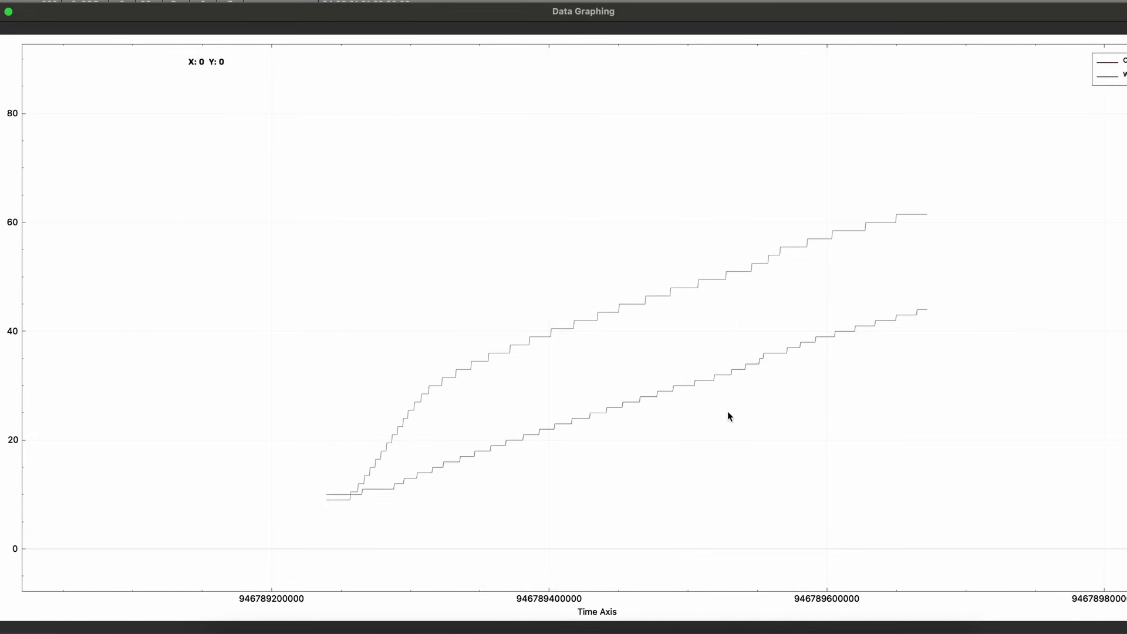
pyautogui.moveTo(729, 411); pyautogui.dragTo(624, 411)
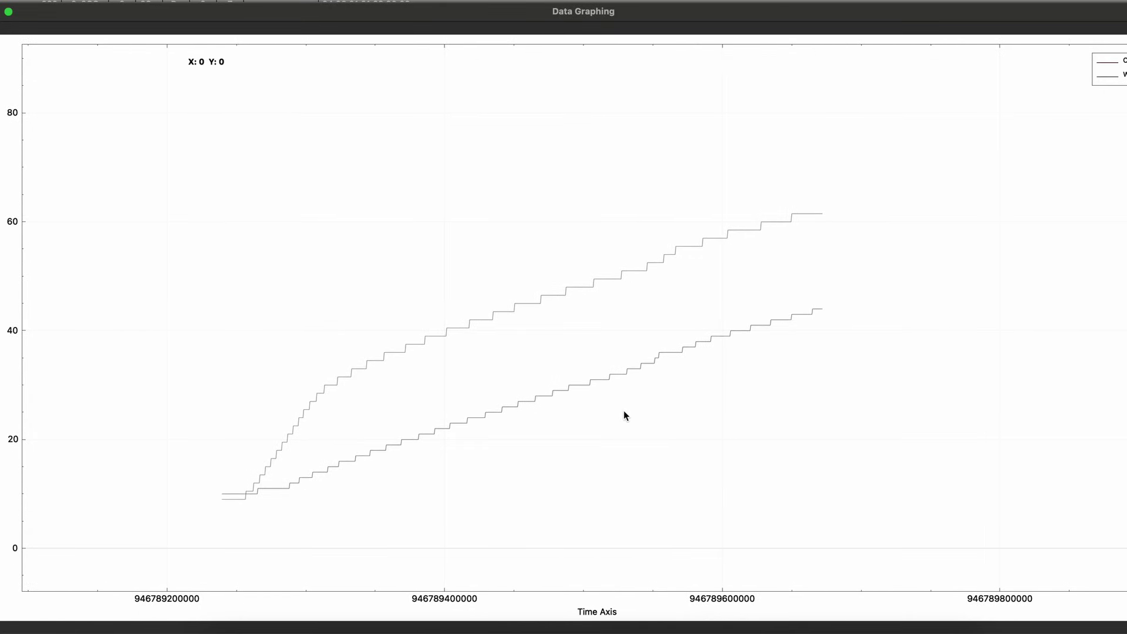
pyautogui.click(510, 314)
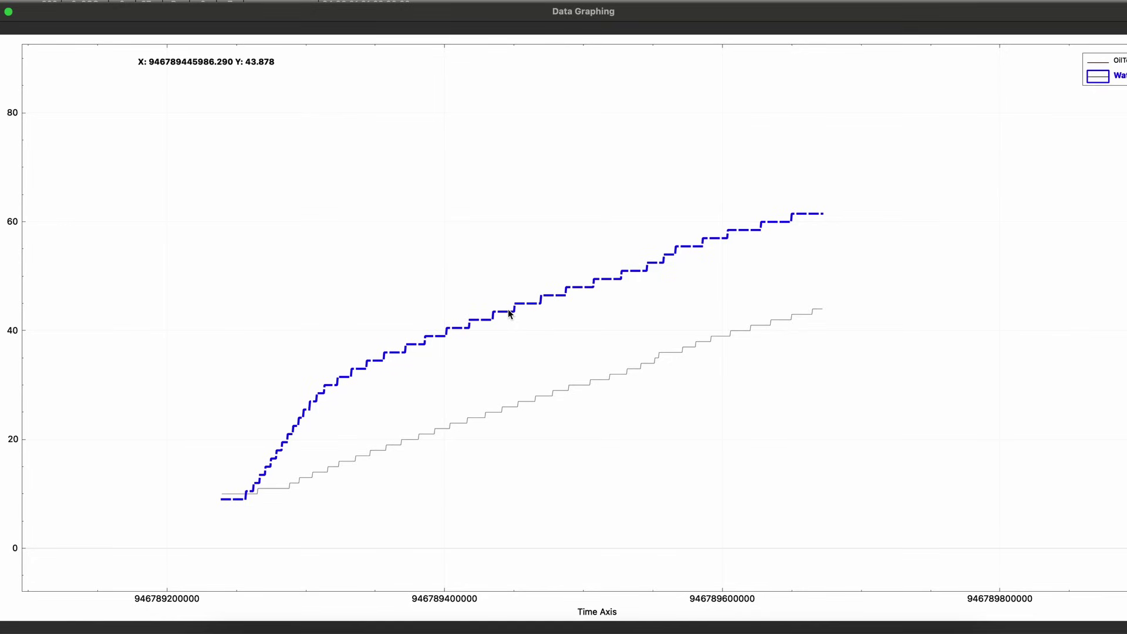
pyautogui.click(563, 392)
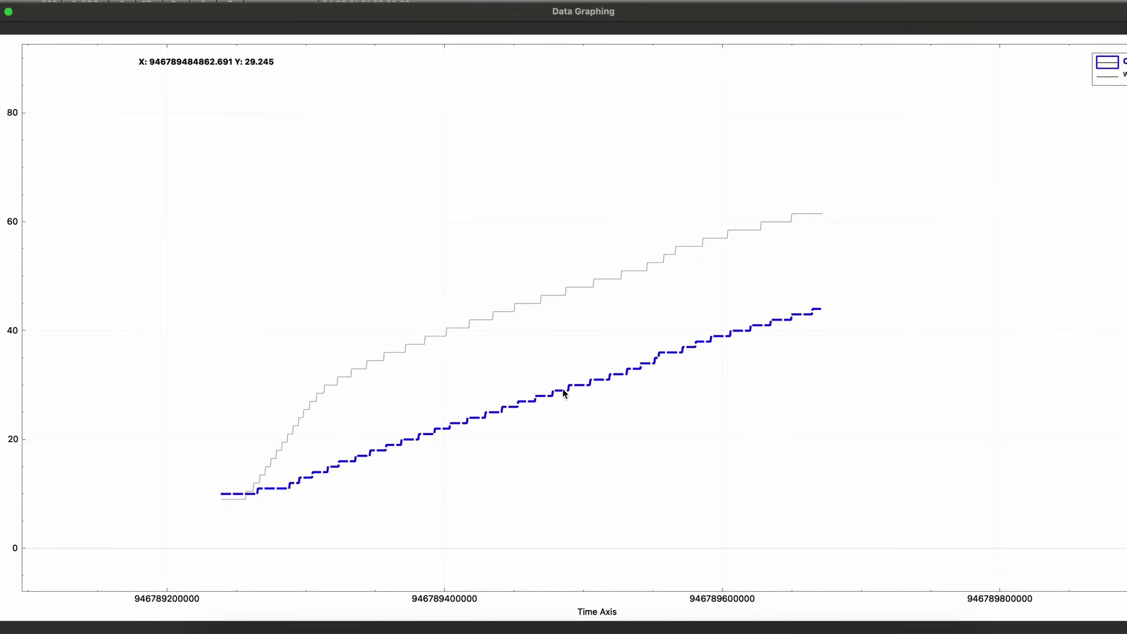
# Step: Examine the starting temperatures and the rise of the OilTemp and WaterTemp curves against the value axis
pyautogui.click(223, 507)
pyautogui.moveTo(171, 498); pyautogui.dragTo(0, 444)
pyautogui.click(10, 386)
pyautogui.scroll(5, 50, 402)
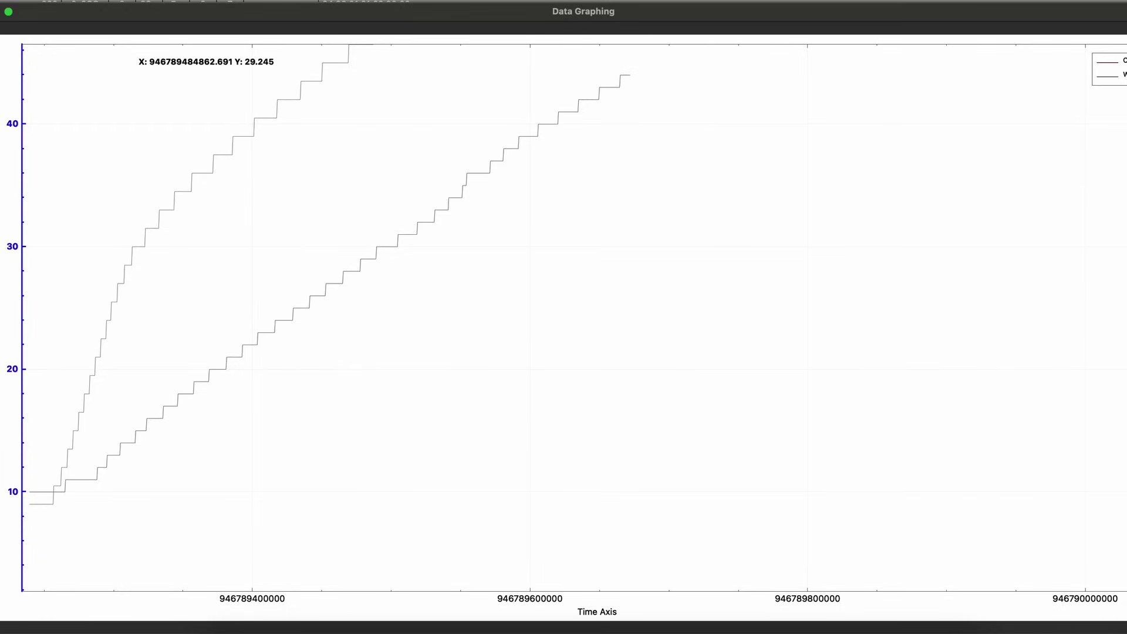
pyautogui.click(405, 413)
pyautogui.scroll(3, 415, 407)
pyautogui.scroll(-6, 415, 407)
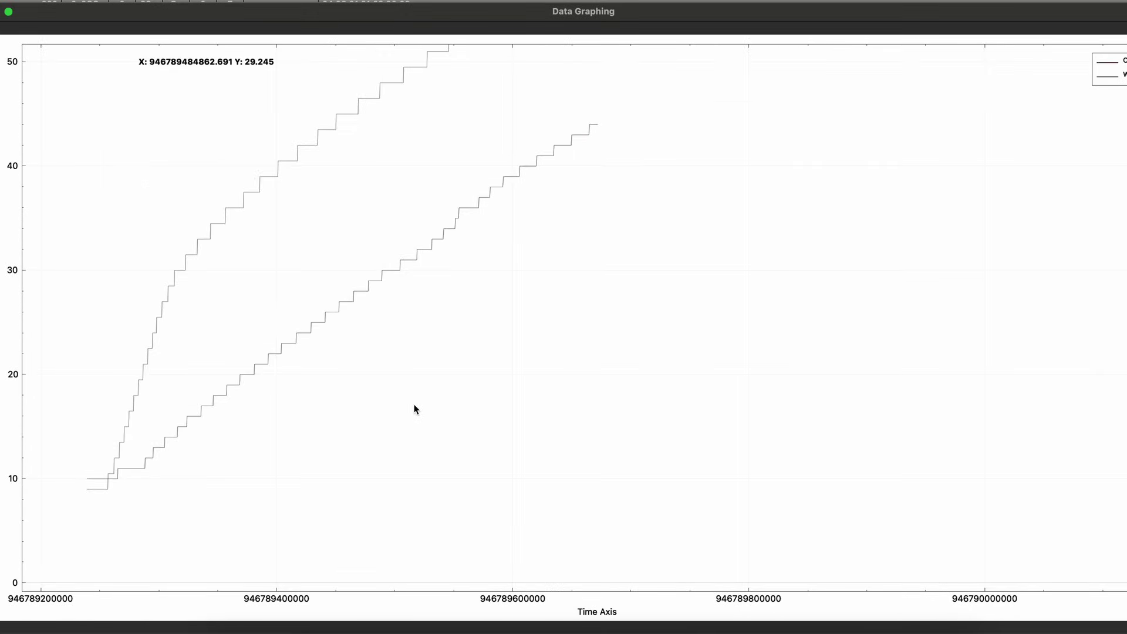
pyautogui.click(17, 386)
pyautogui.scroll(-5, 123, 369)
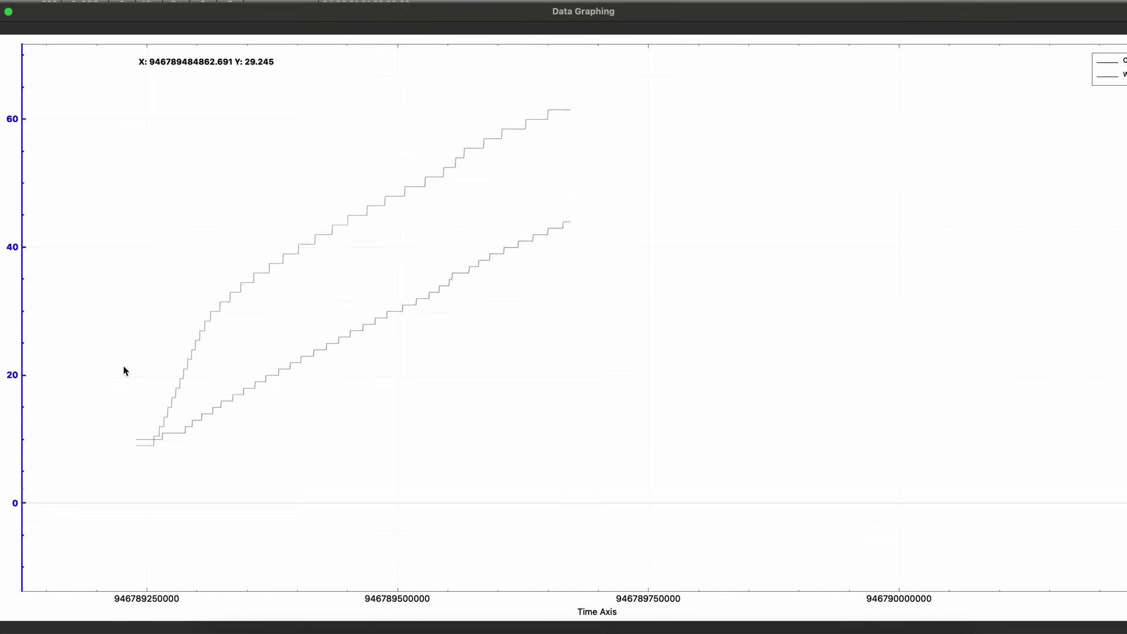
pyautogui.scroll(1, 572, 442)
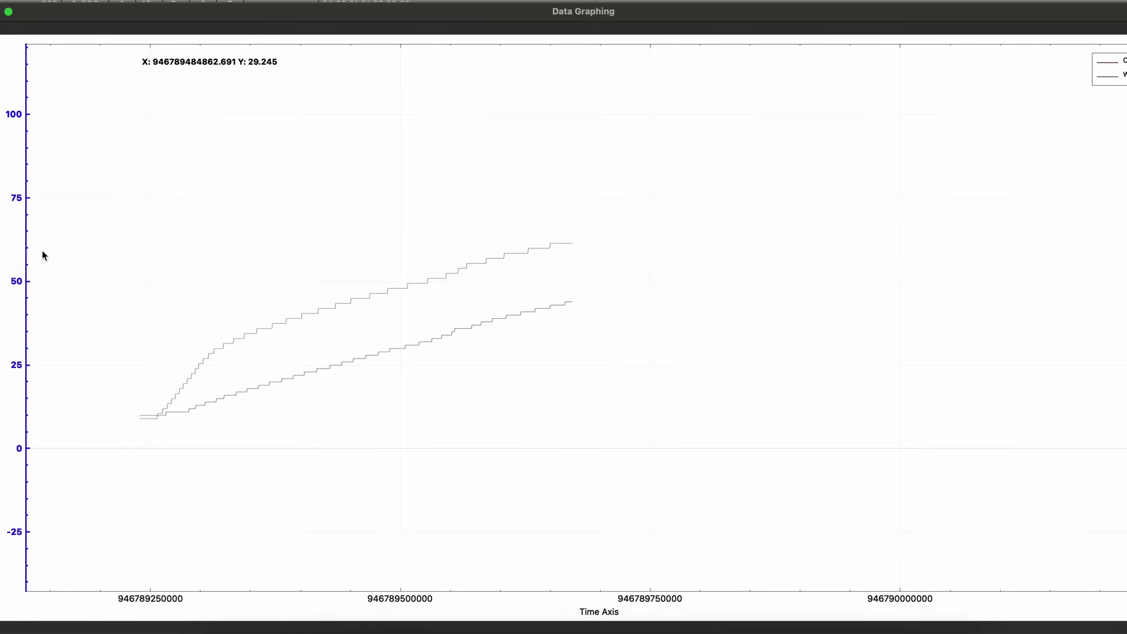
pyautogui.scroll(2, 603, 302)
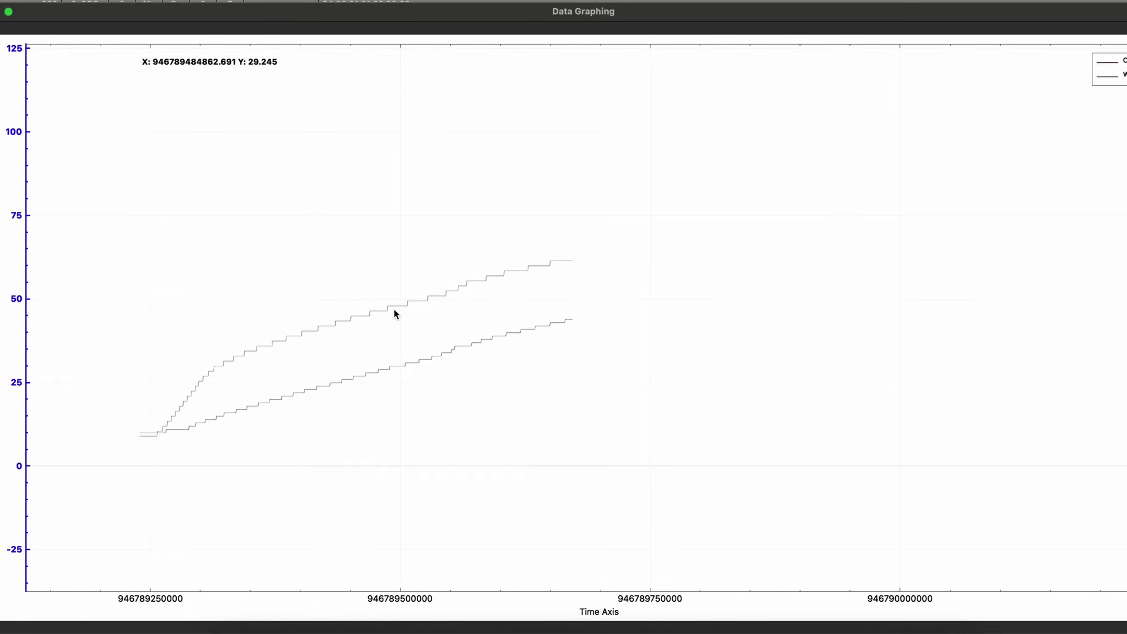